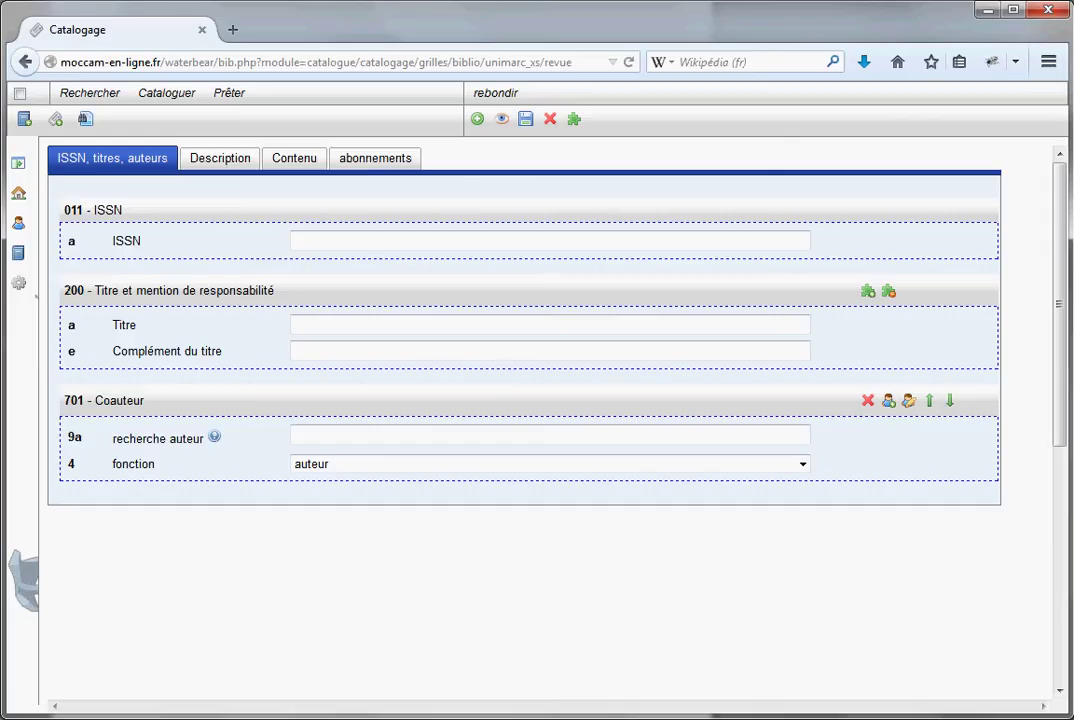
Step: Enter 654789 as the ISSN and "Science et avenir" as the title of the periodical record
click(349, 240)
text(654789)
click(319, 326)
text(Sciences)
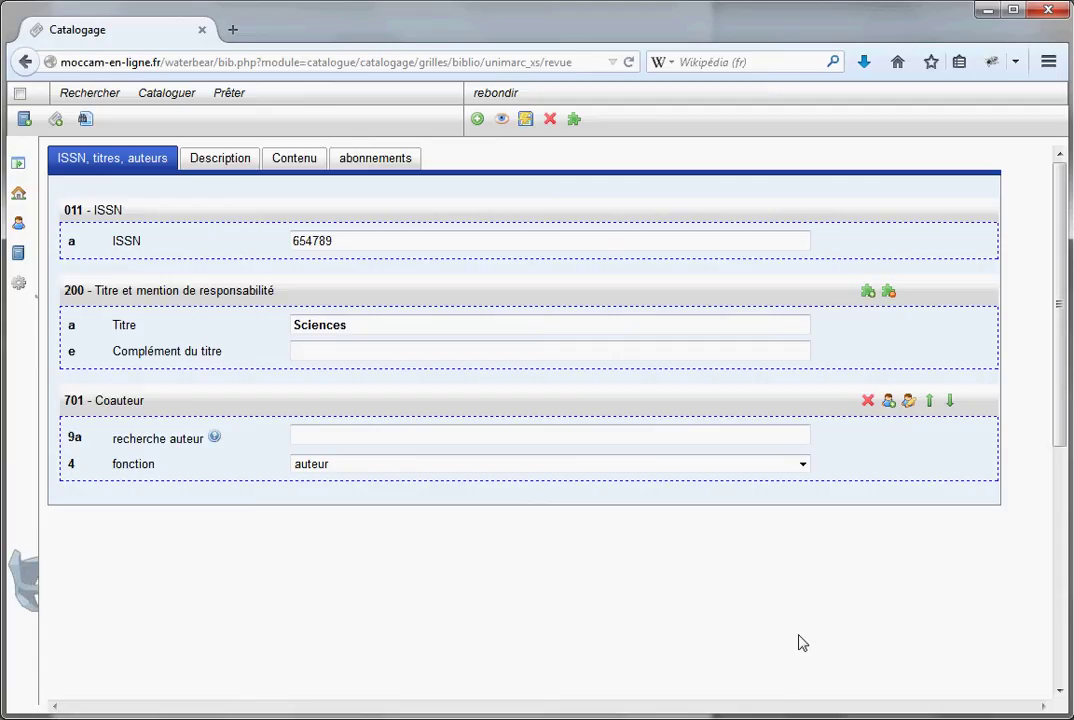
key(BackSpace)
text(et avenir)
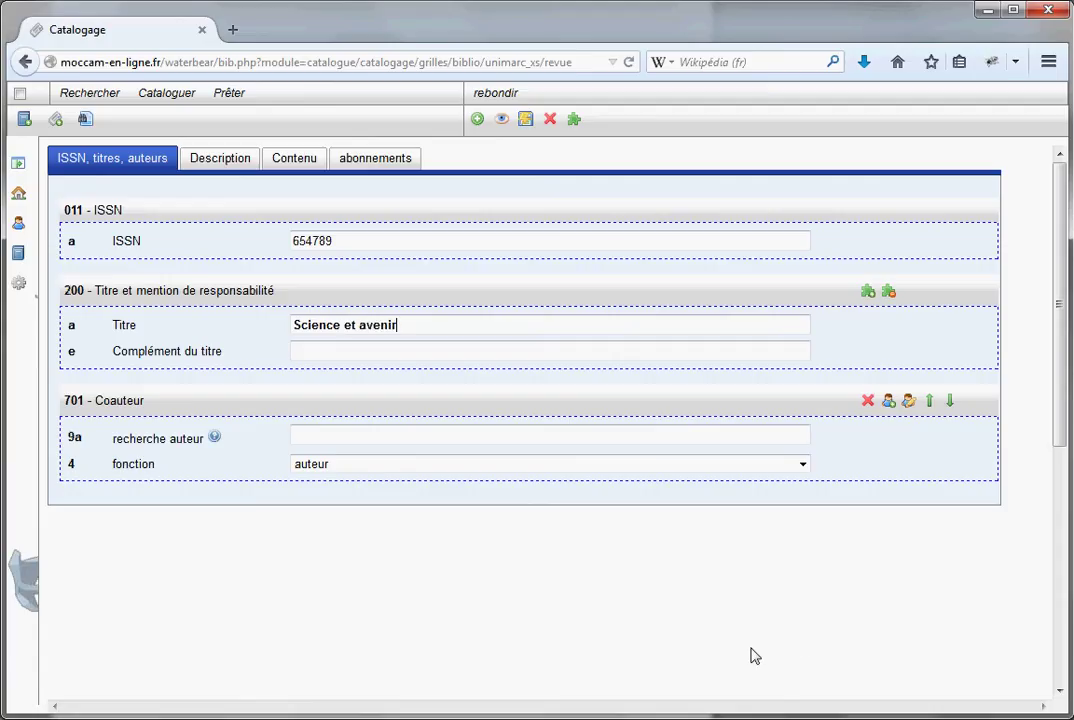
click(314, 437)
text(a)
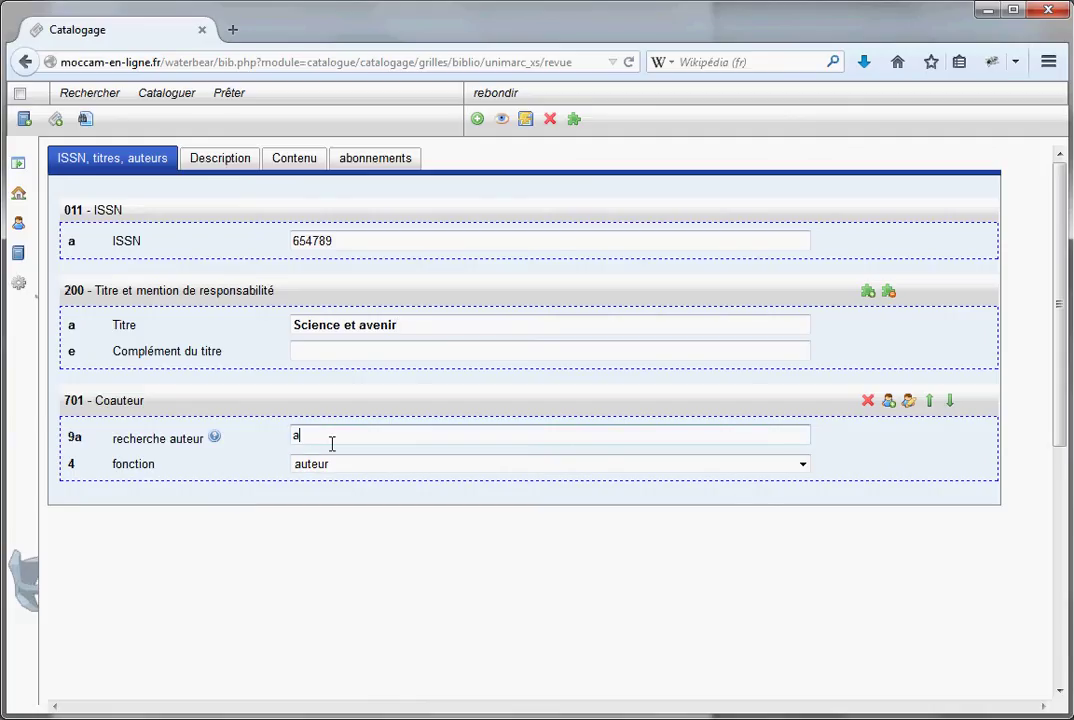
key(BackSpace)
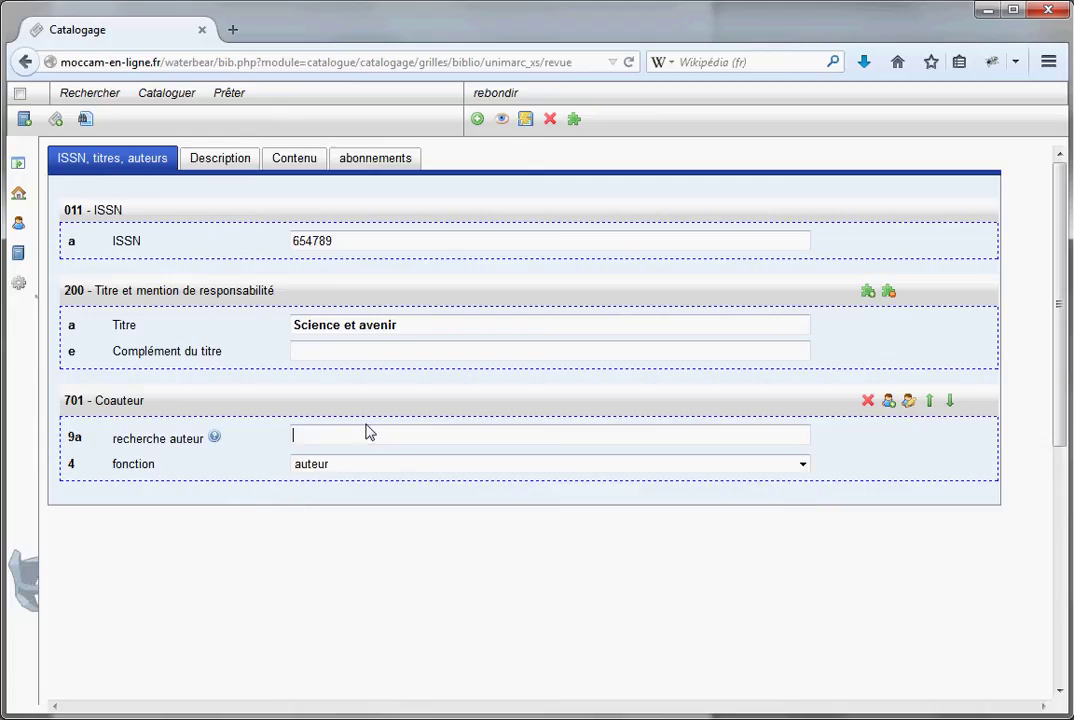
Step: Look over the record's description and content fields, then check the entered ISSN and title
click(220, 163)
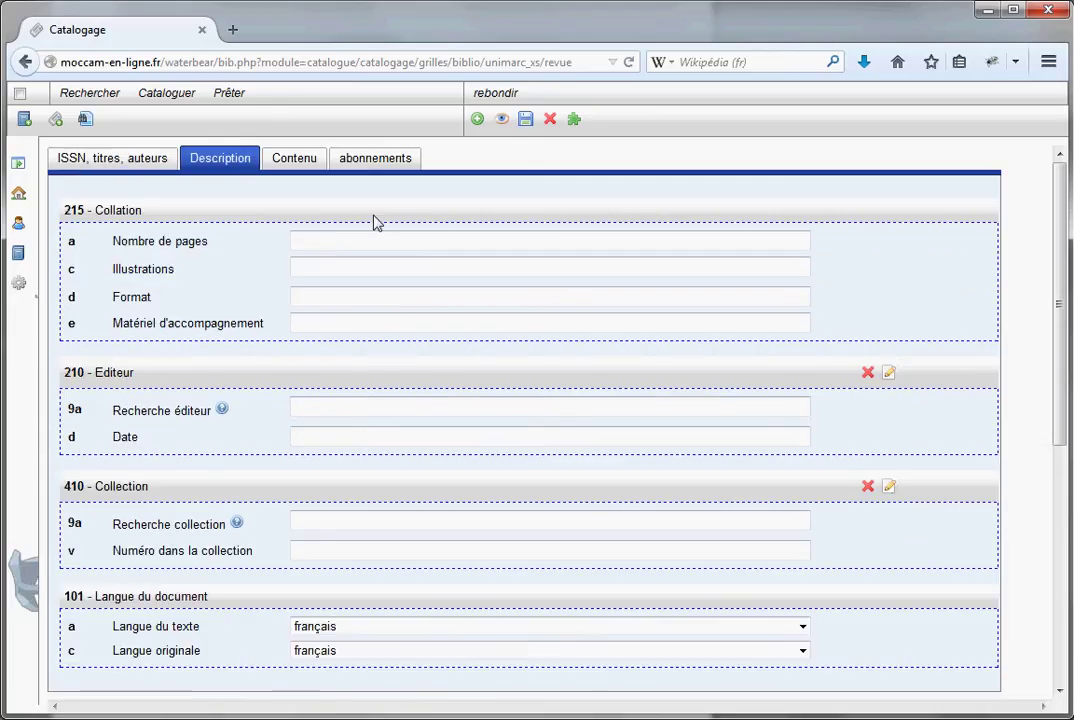
click(299, 163)
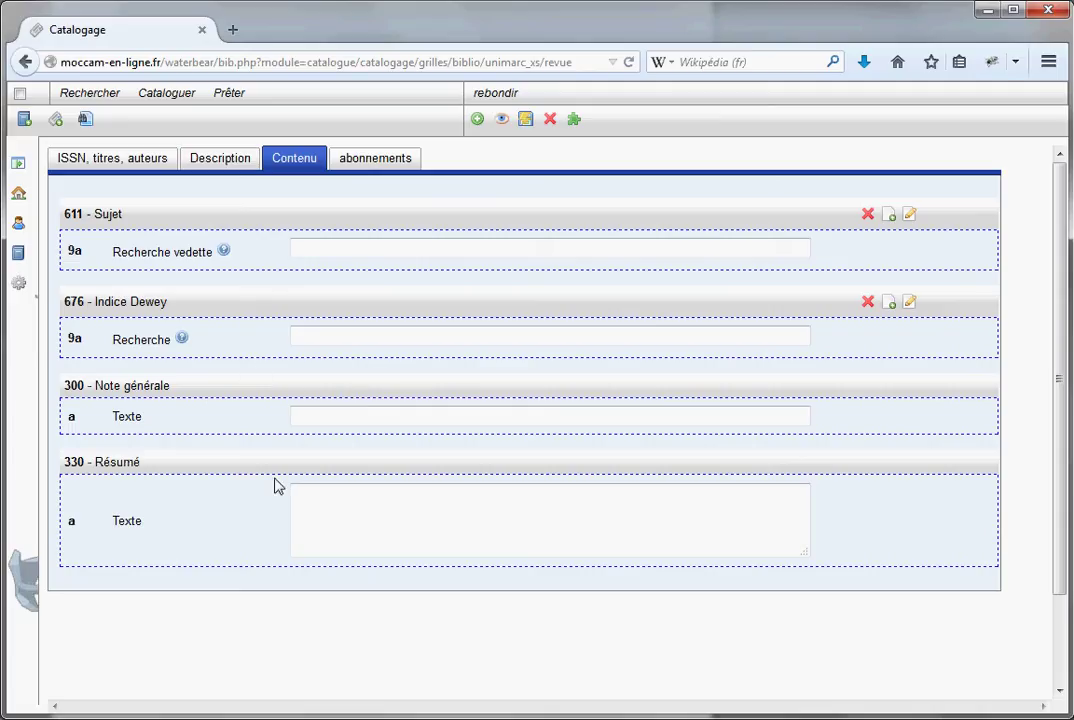
click(127, 161)
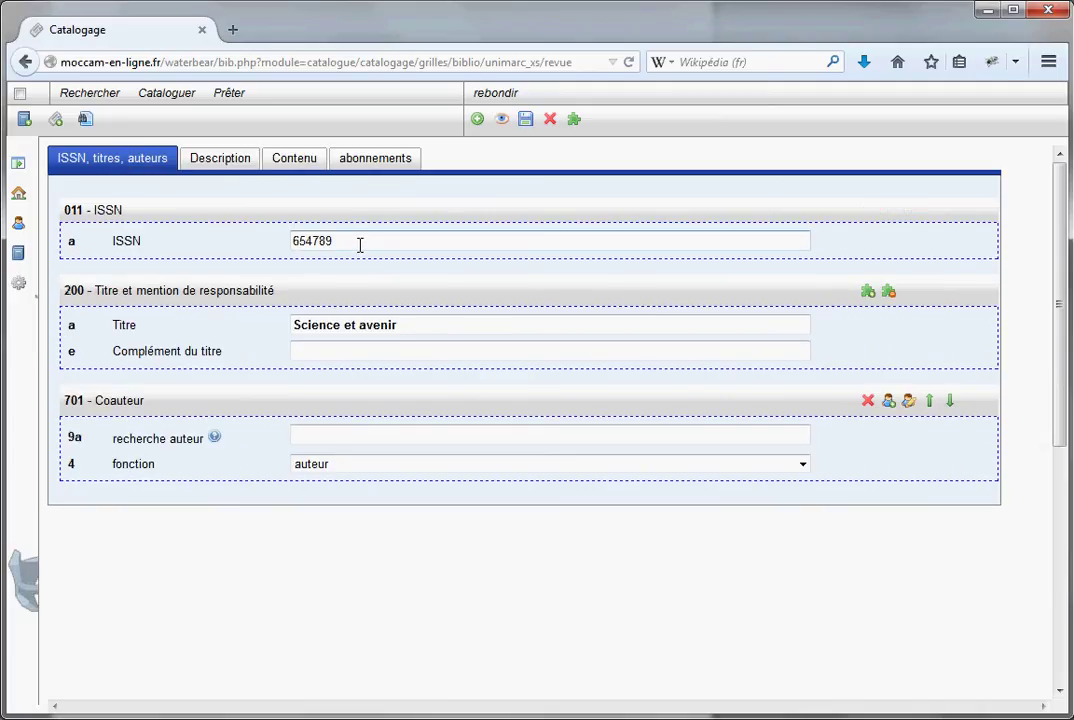
drag(360, 245, 292, 241)
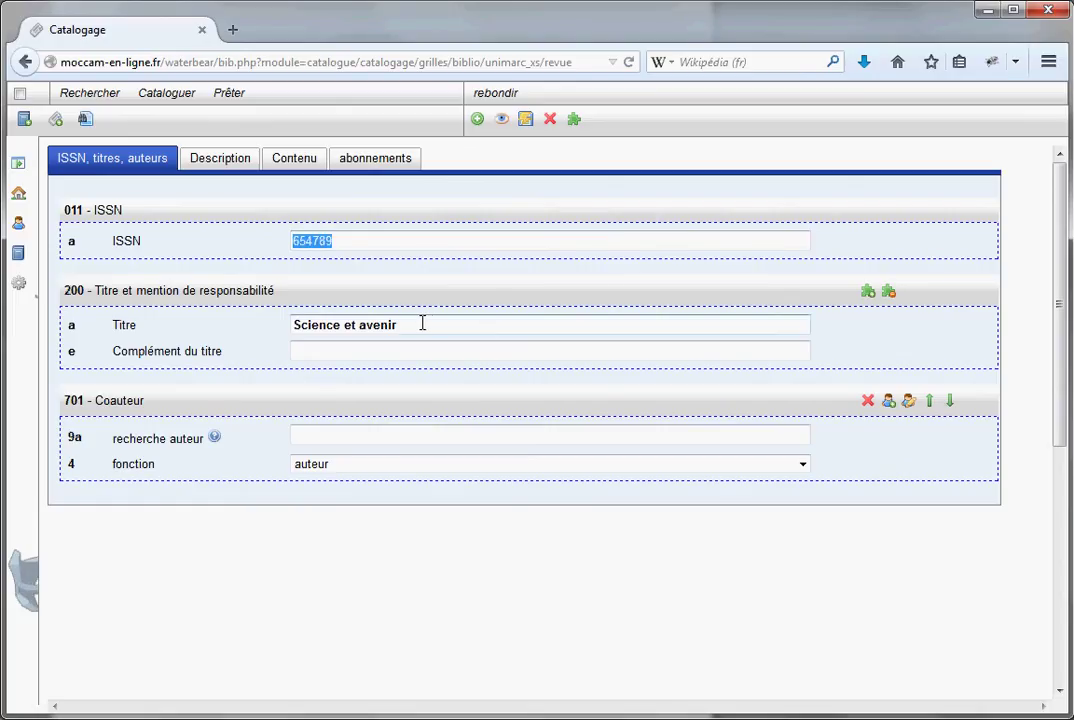
drag(420, 323, 280, 322)
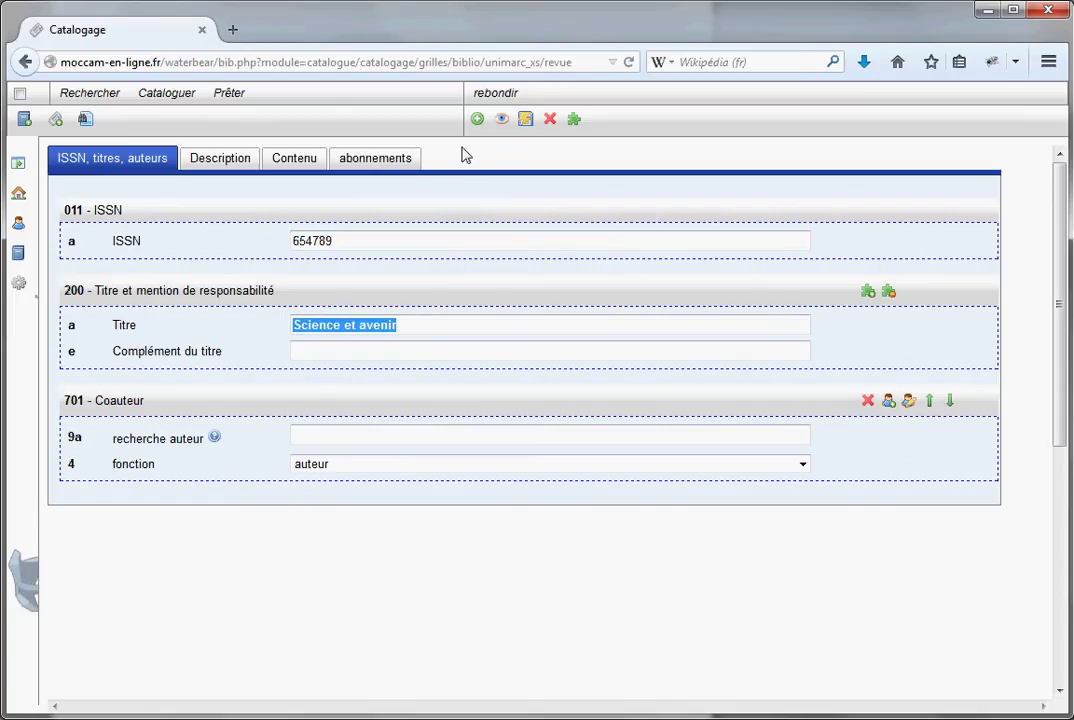
Step: Save the periodical record and open its 990 abonnement entry for editing
click(525, 119)
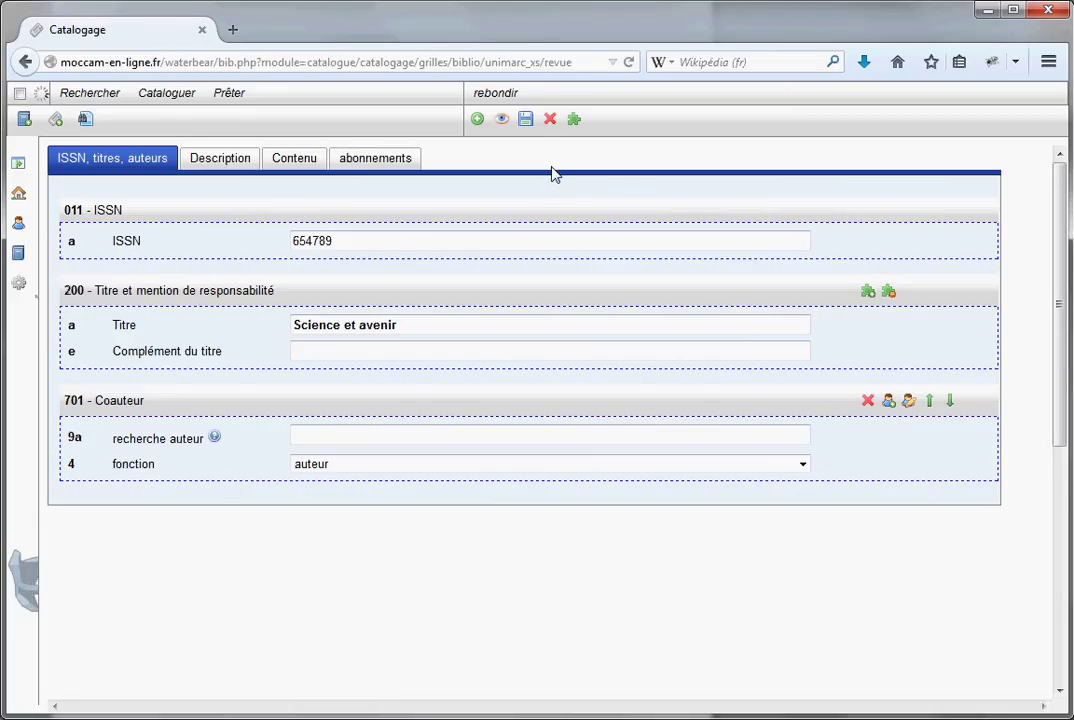
click(377, 163)
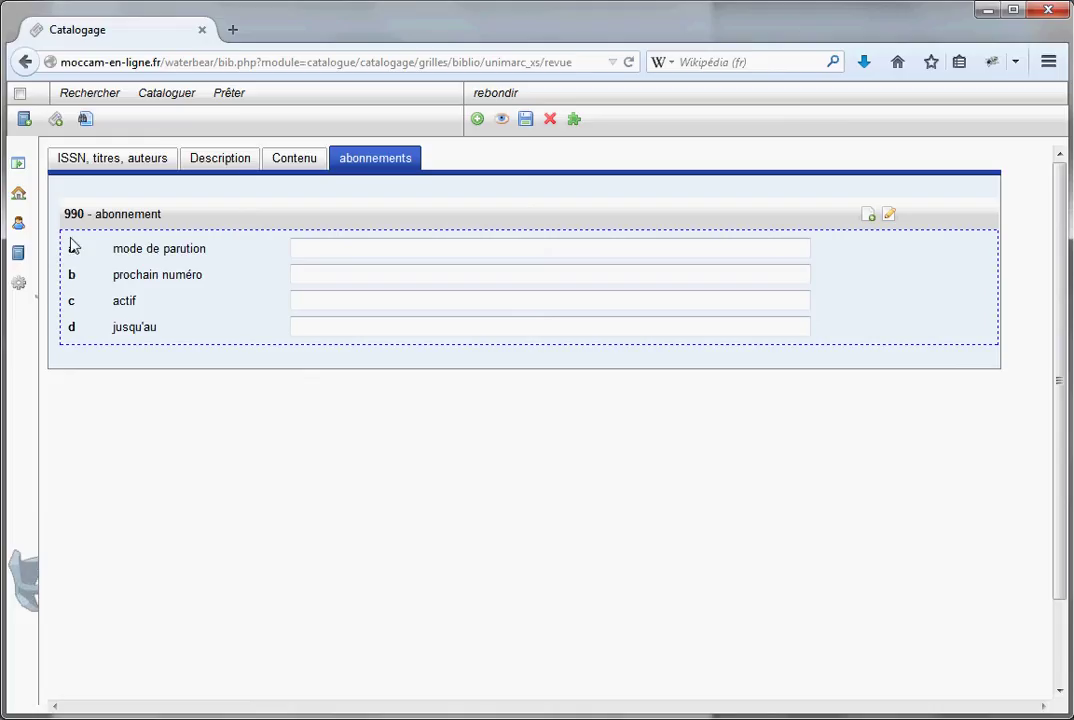
click(891, 219)
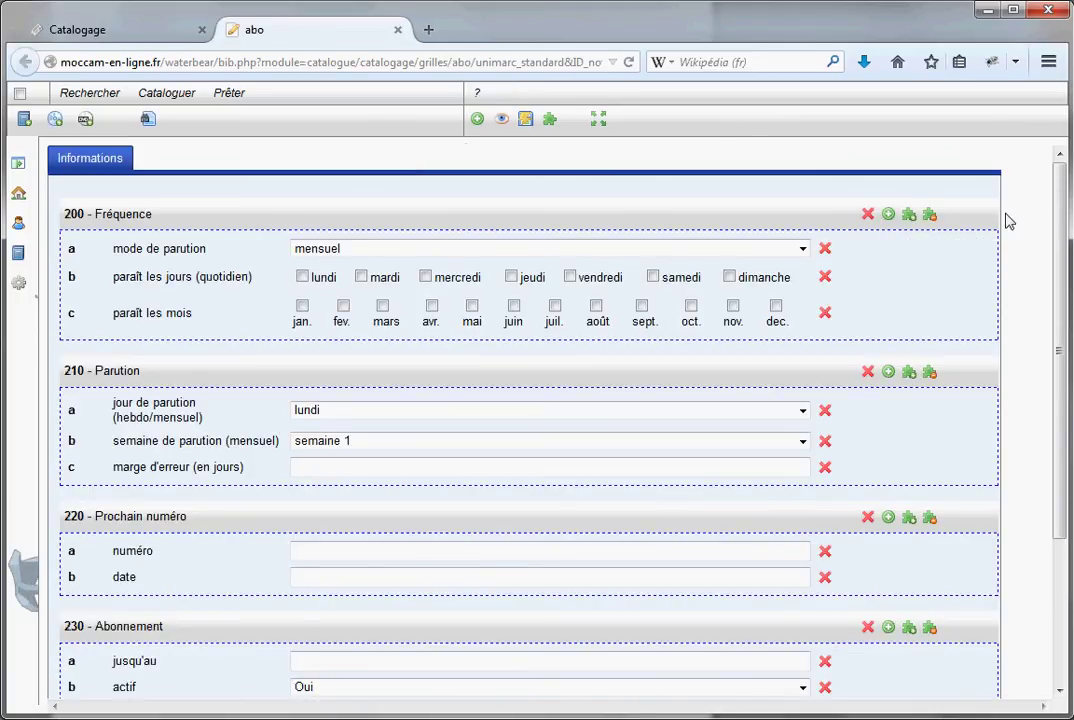
Step: Set the subscription's mode de parution to mensuel and mark all twelve months from January to December as publication months
drag(1048, 193, 1017, 180)
click(802, 248)
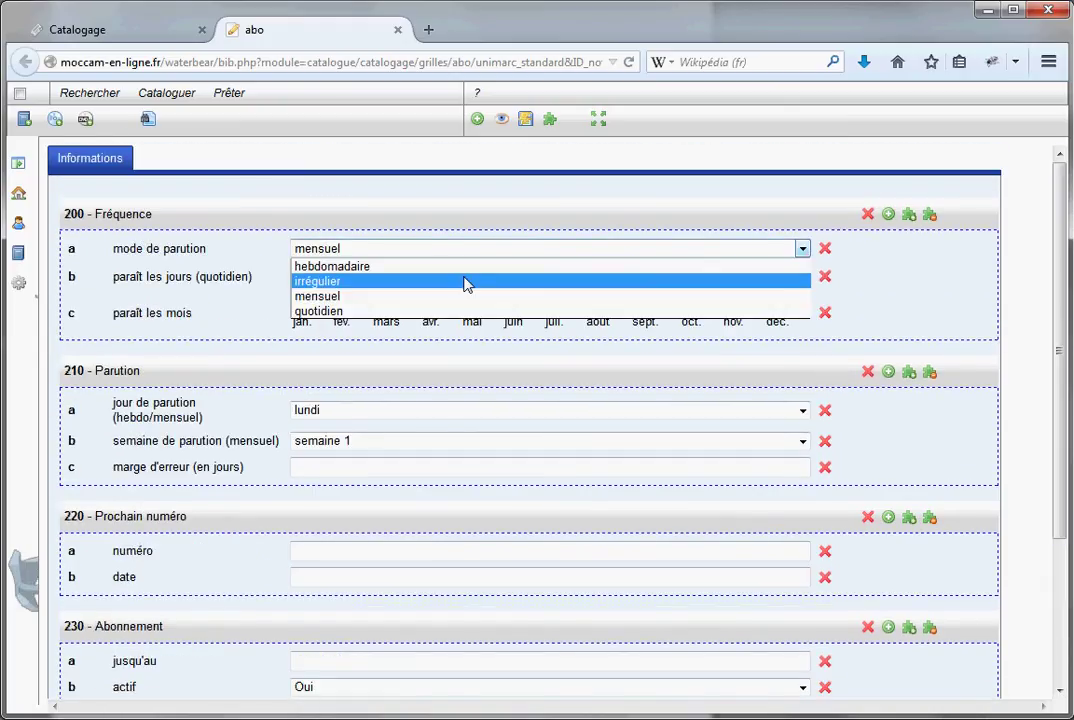
click(333, 298)
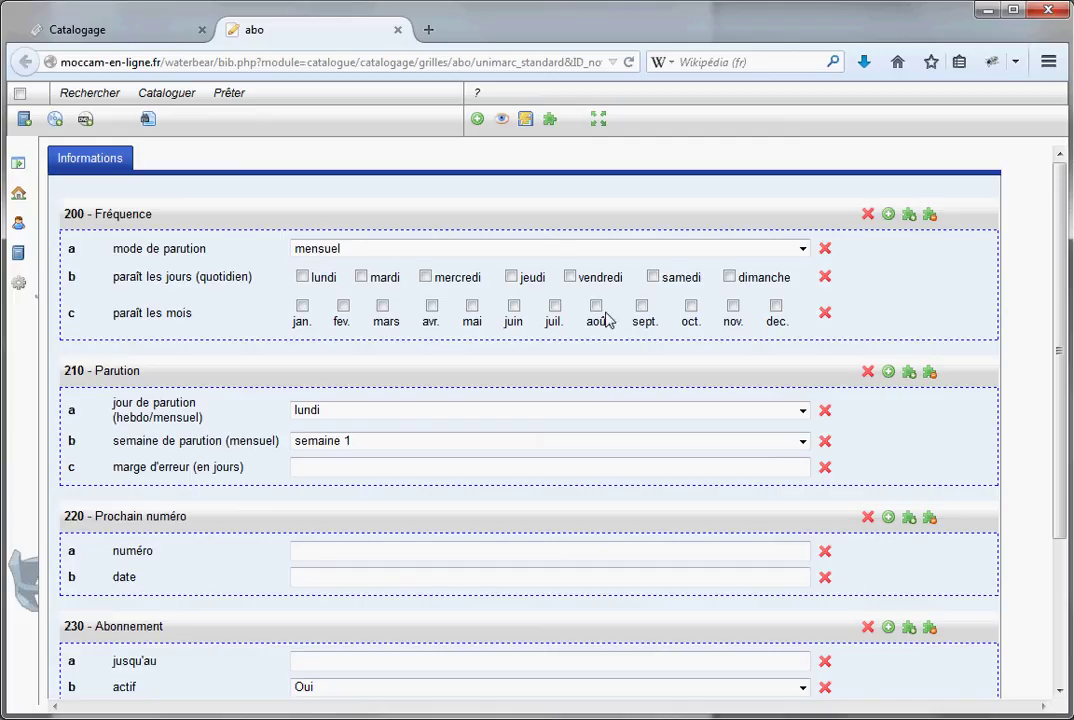
click(302, 306)
click(343, 306)
click(382, 306)
click(431, 306)
click(472, 306)
click(513, 306)
click(554, 306)
click(596, 306)
click(642, 306)
click(691, 306)
click(733, 306)
click(777, 306)
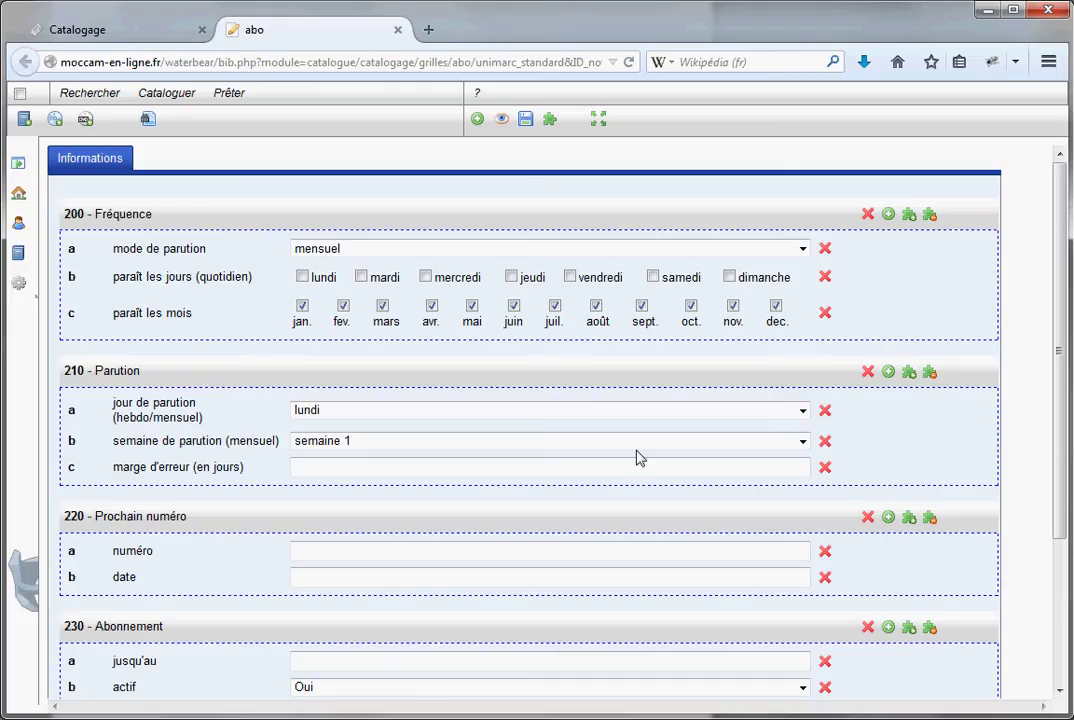
Step: Set the publication day to lundi, the publication week to semaine 1 and the error margin to 2 days
click(803, 411)
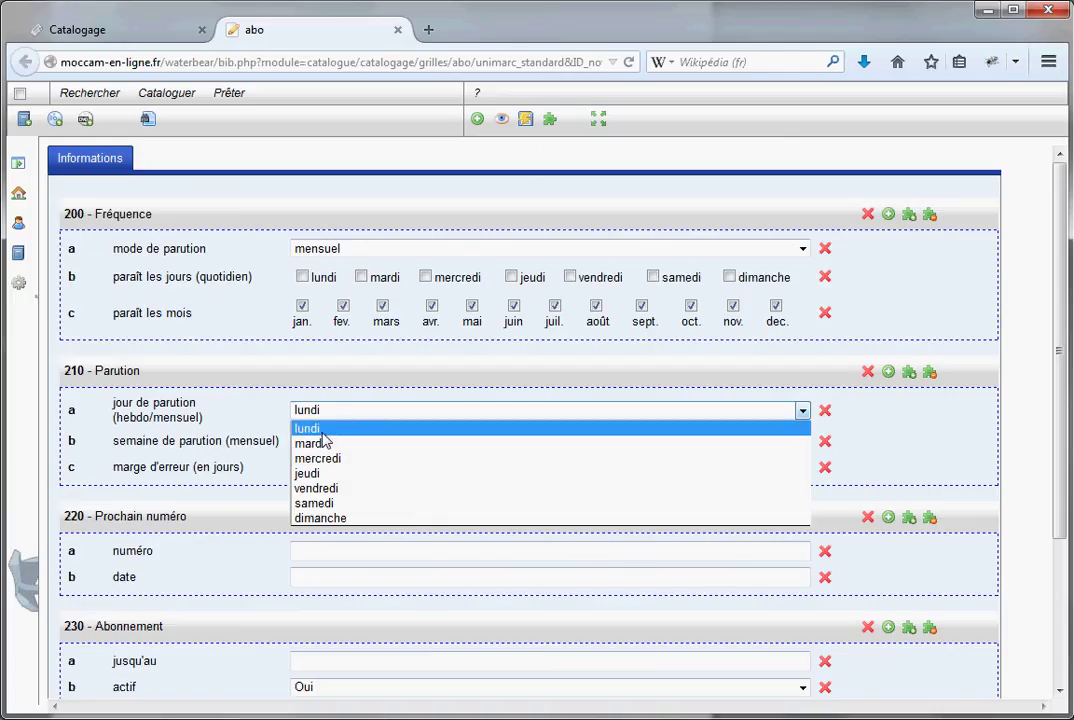
click(319, 432)
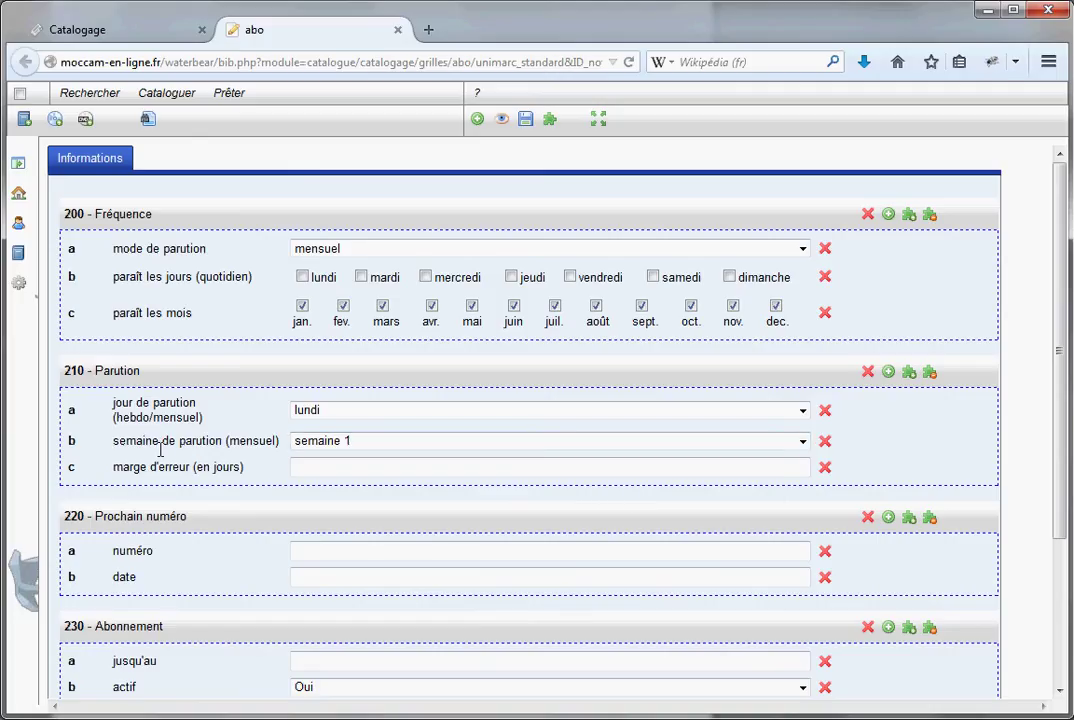
click(803, 443)
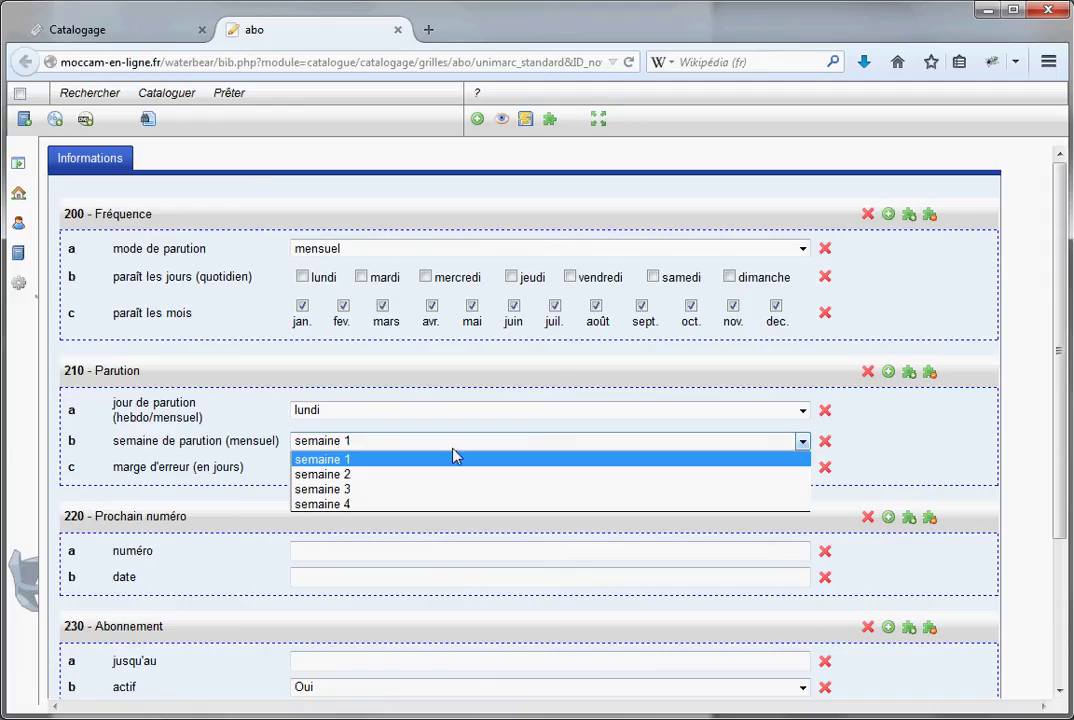
click(336, 459)
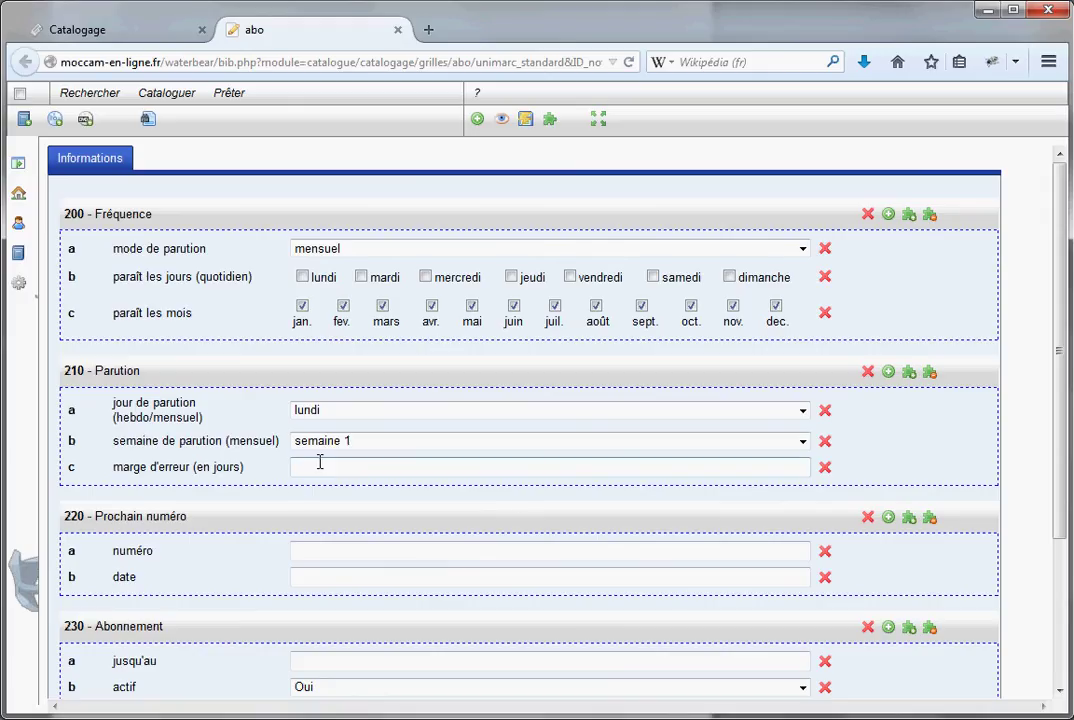
click(326, 467)
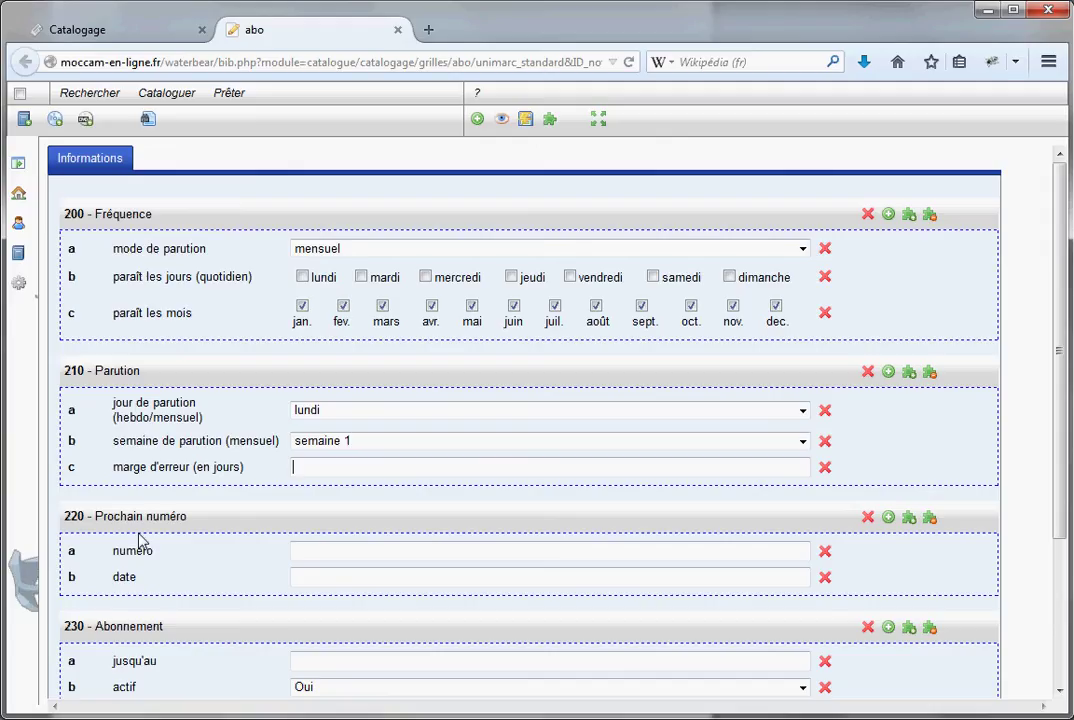
text(2)
Step: Enter 1000 as the next issue's number and 2014-09-01 as its date
click(316, 550)
scroll(400, 590, down, 2)
scroll(450, 622, down, 1)
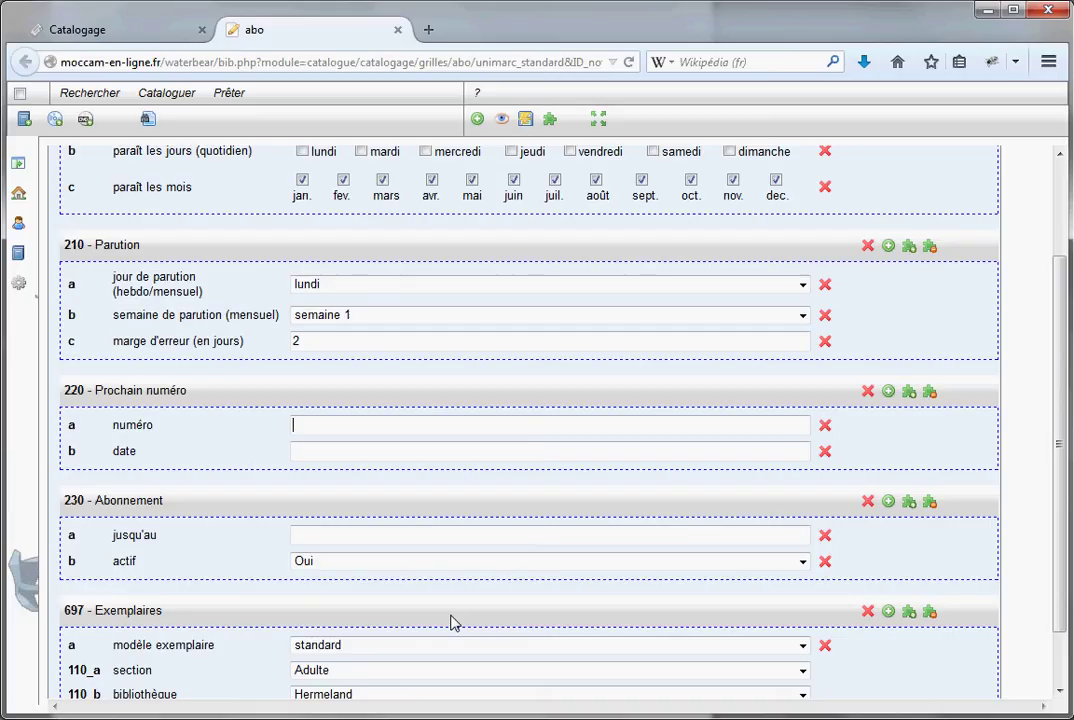
text(1000)
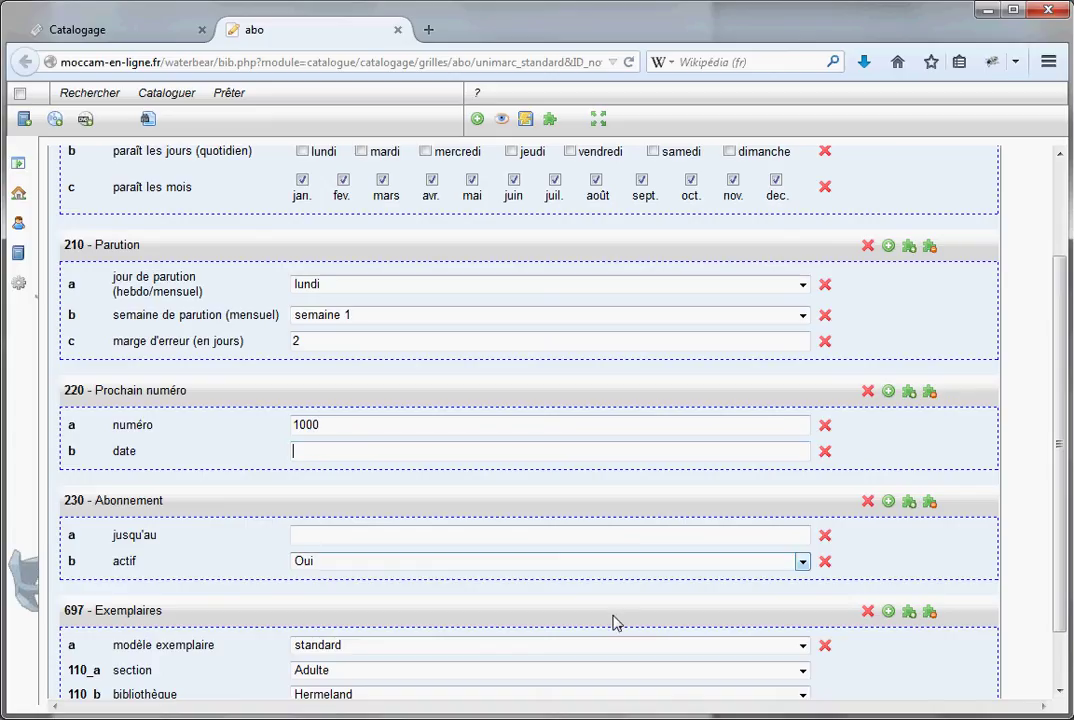
text(2014)
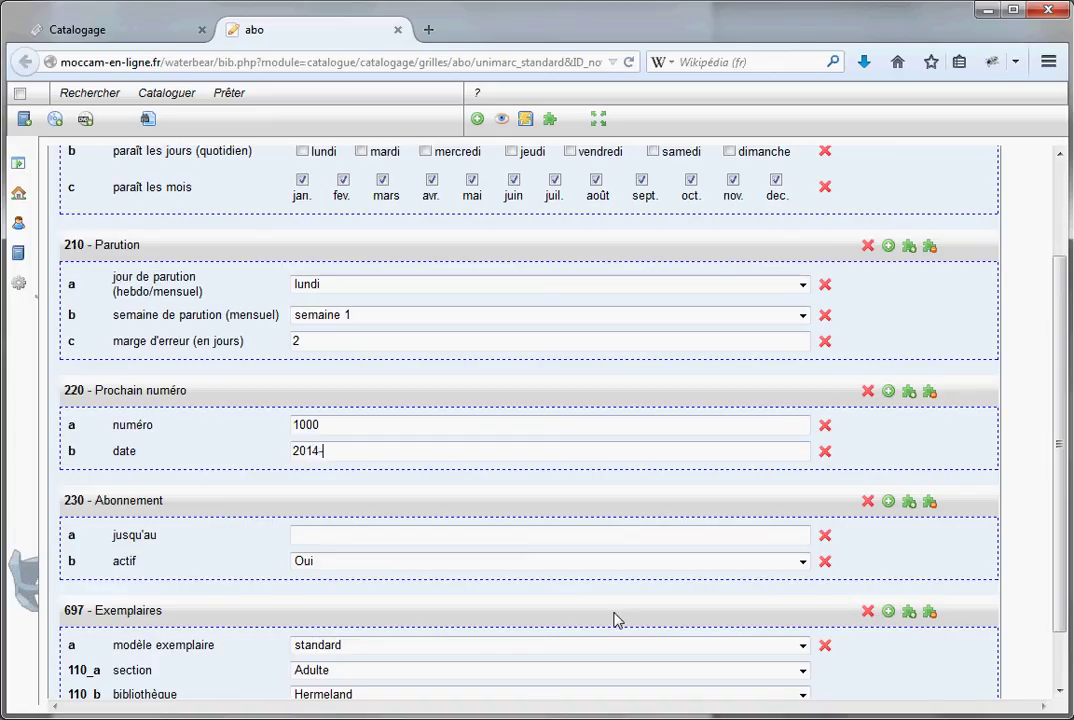
text(-09)
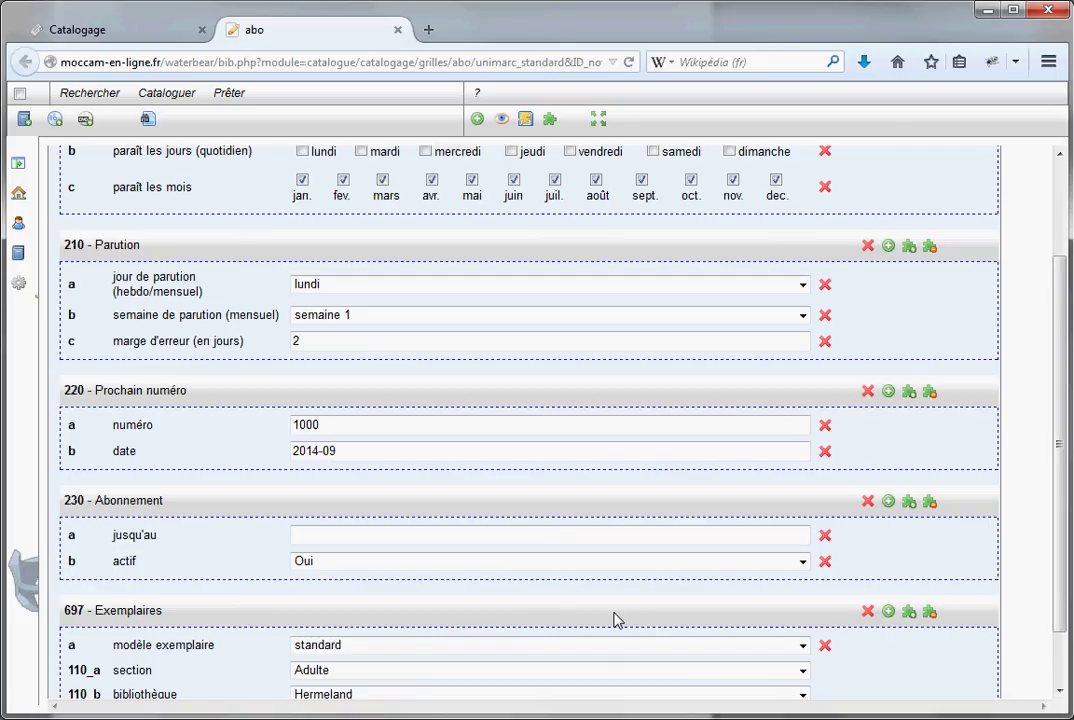
text(-01)
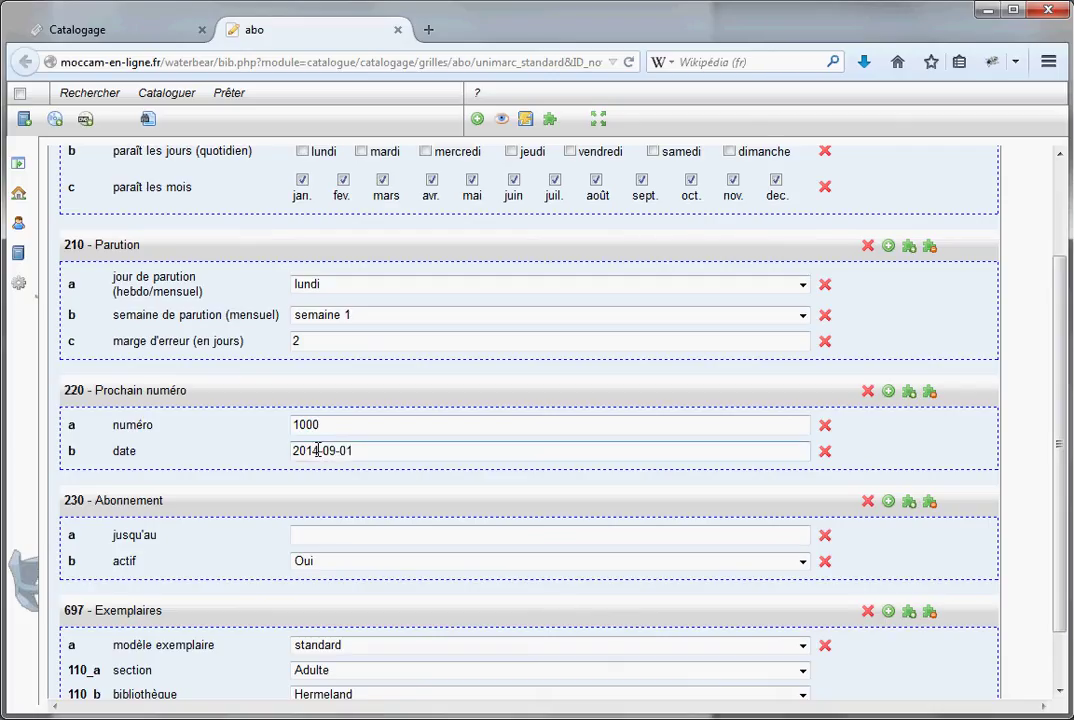
click(424, 516)
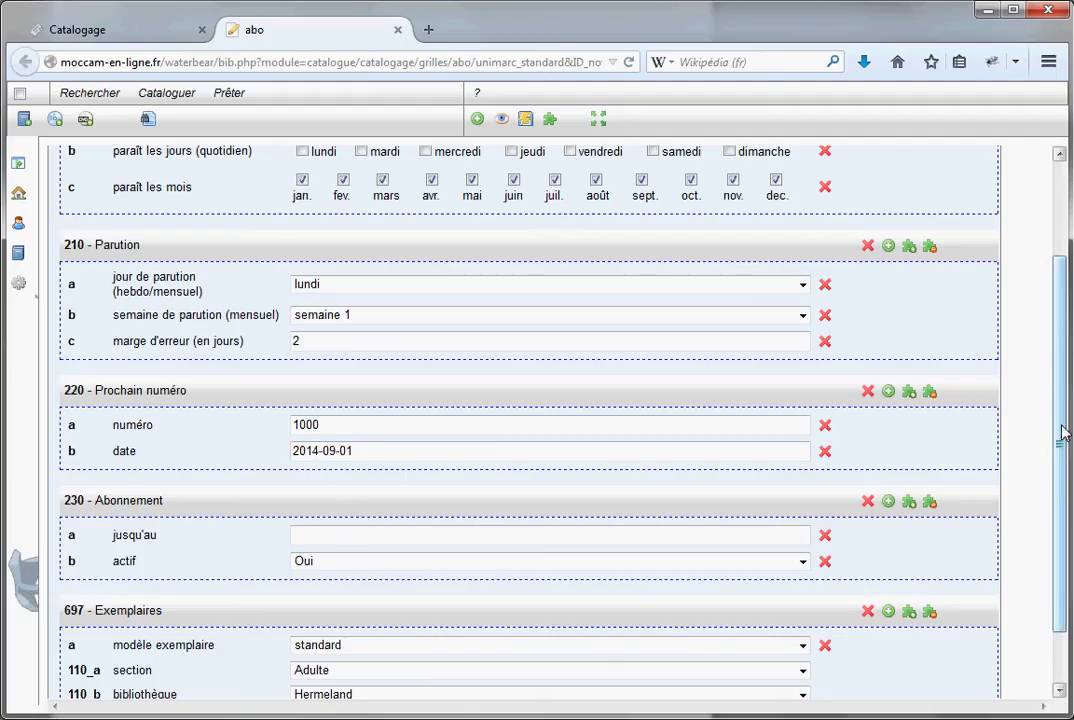
Step: Set the subscription's end date (jusqu'au) to 2015-09-01
scroll(1064, 432, down, 2)
click(333, 465)
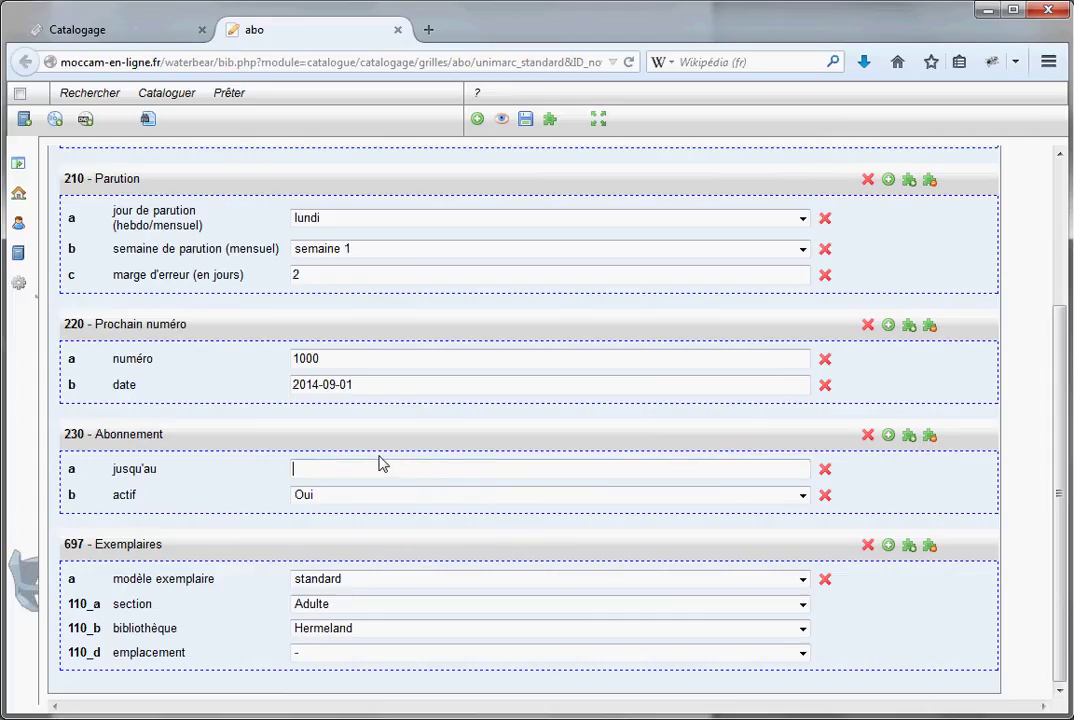
text(2015-09-01)
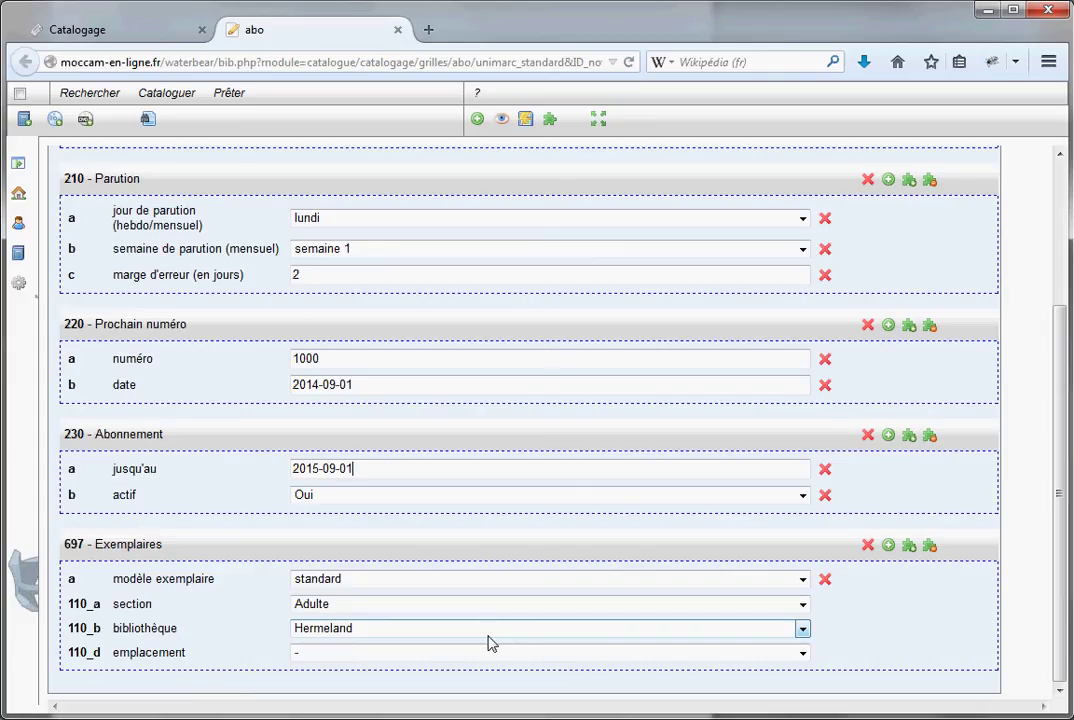
Step: Set the copies to model standard, section Adulte, bibliothèque Hermeland and emplacement Doc - Sciences, and save the subscription
click(803, 580)
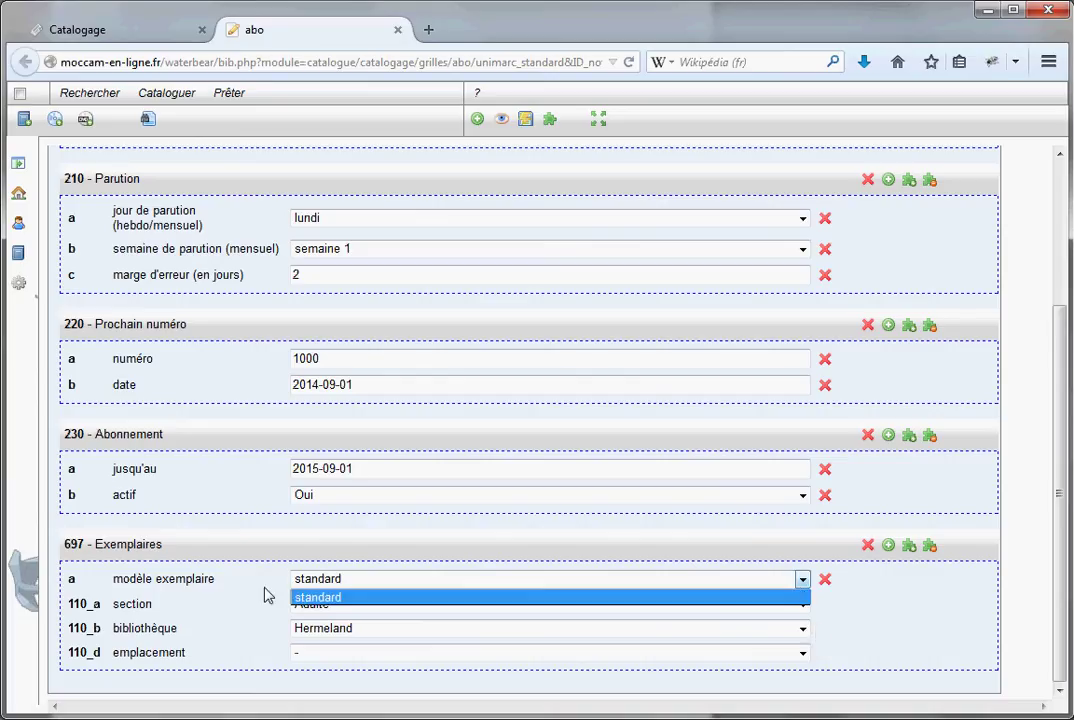
click(316, 599)
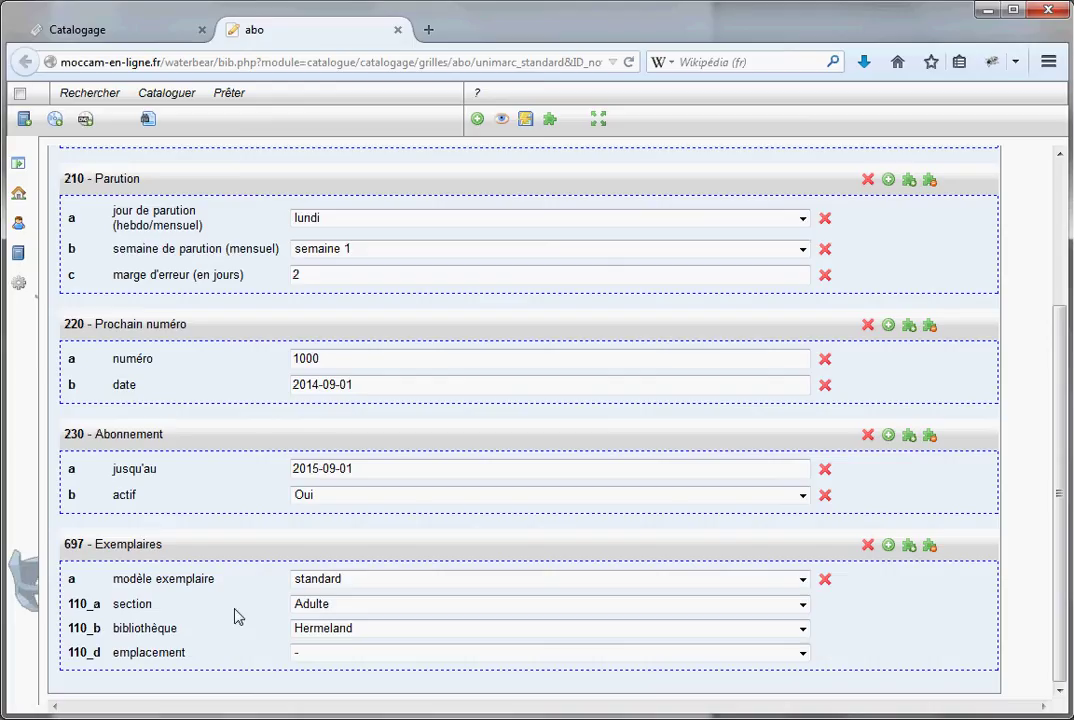
click(803, 606)
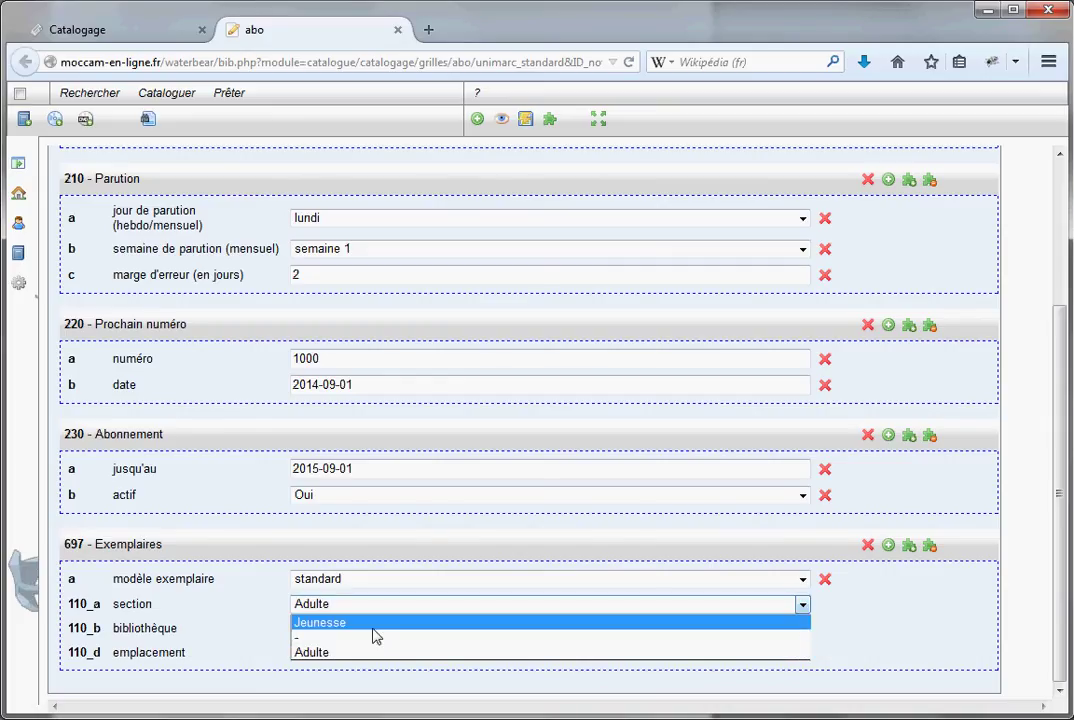
click(322, 653)
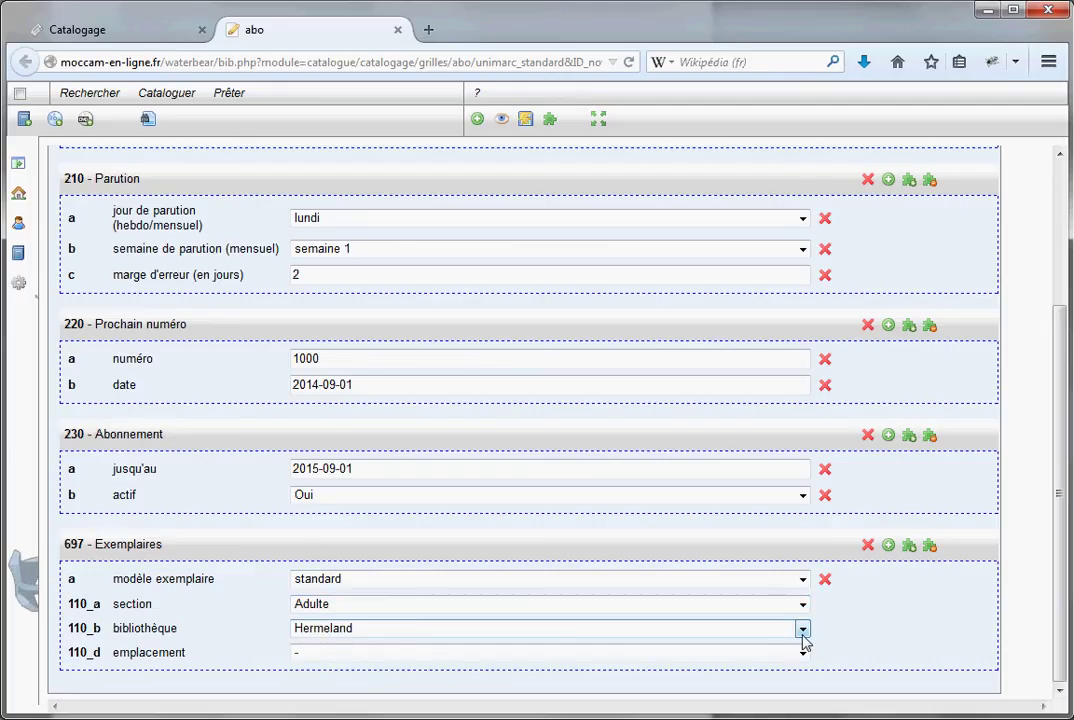
click(802, 629)
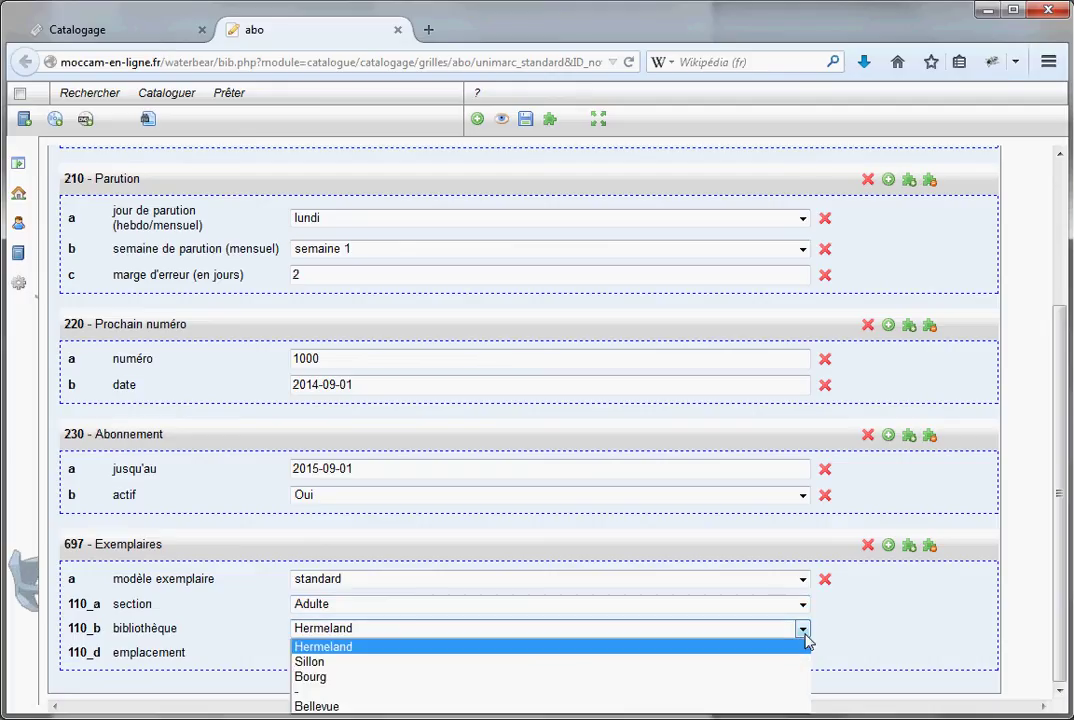
click(333, 648)
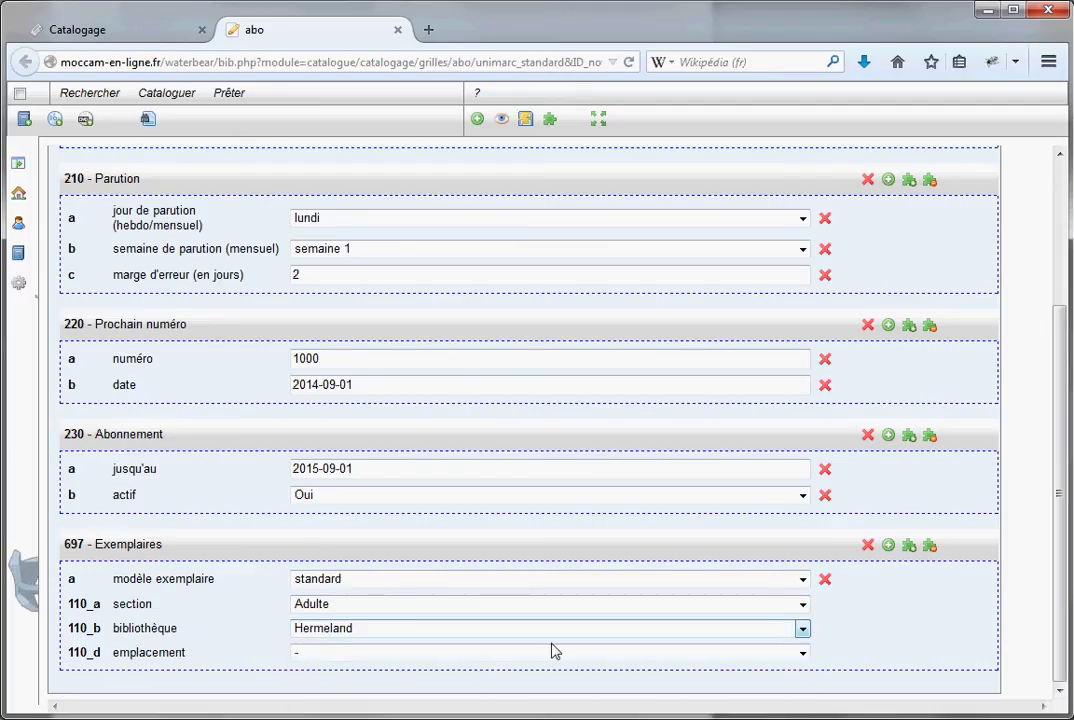
click(802, 653)
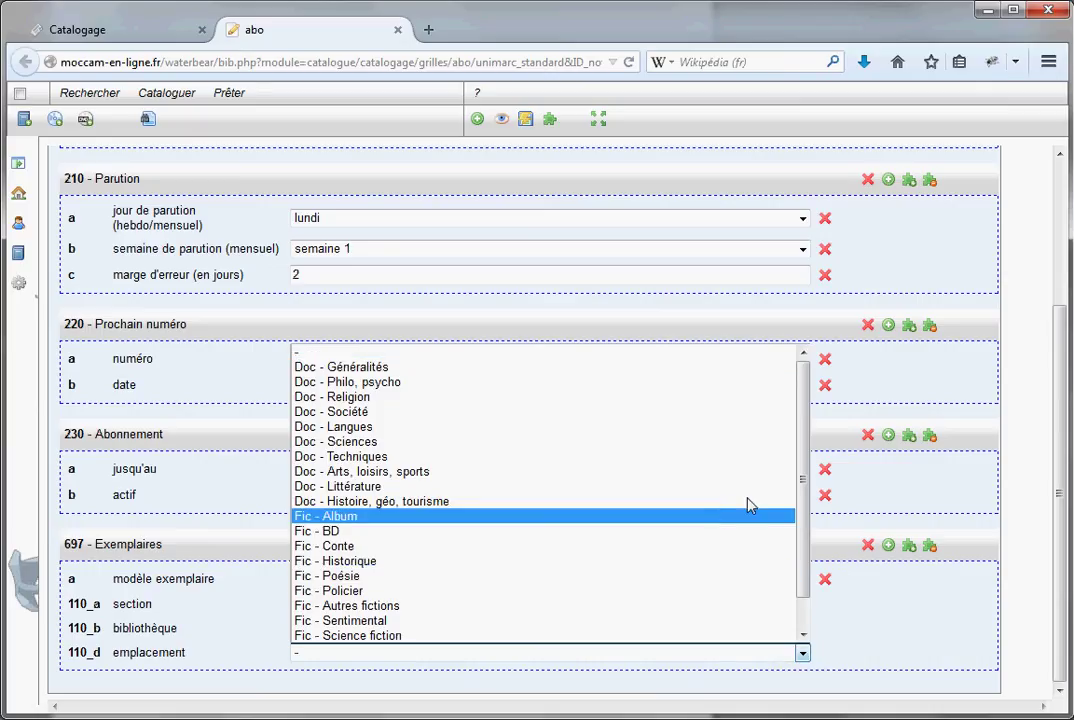
click(356, 446)
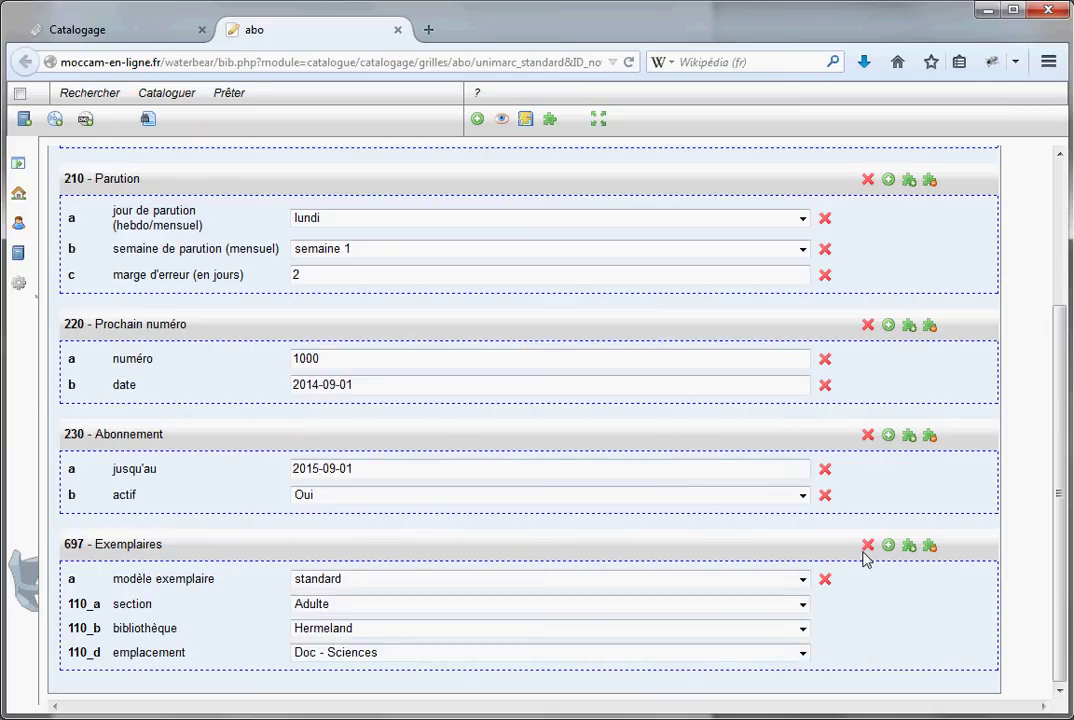
drag(1062, 596, 1049, 428)
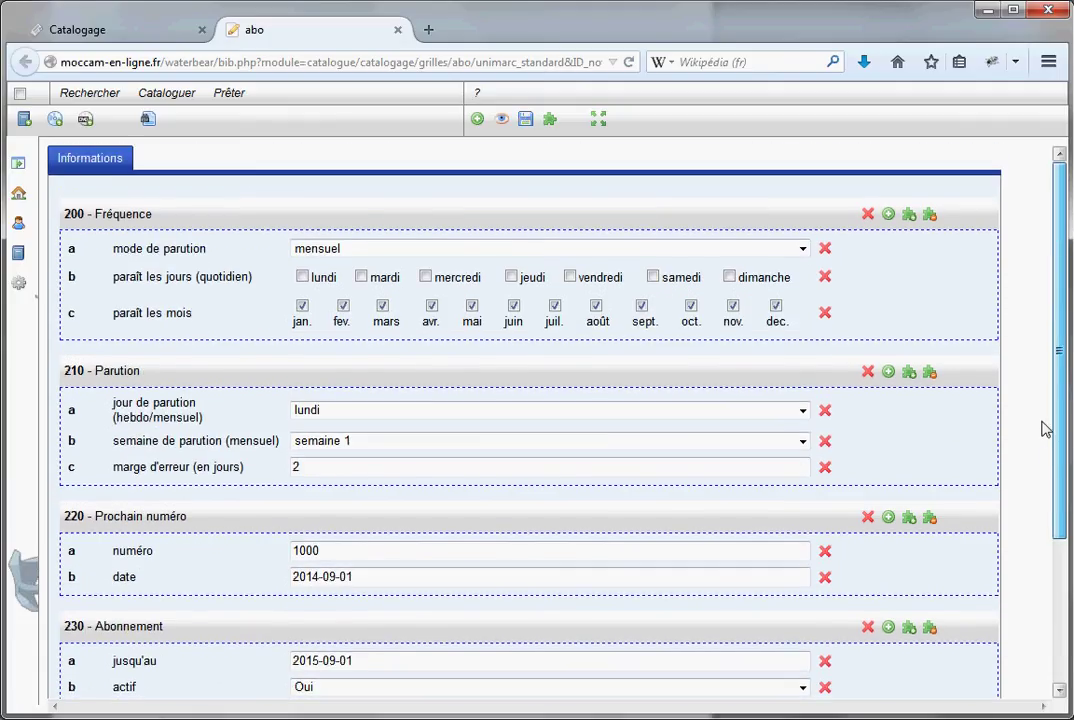
click(525, 119)
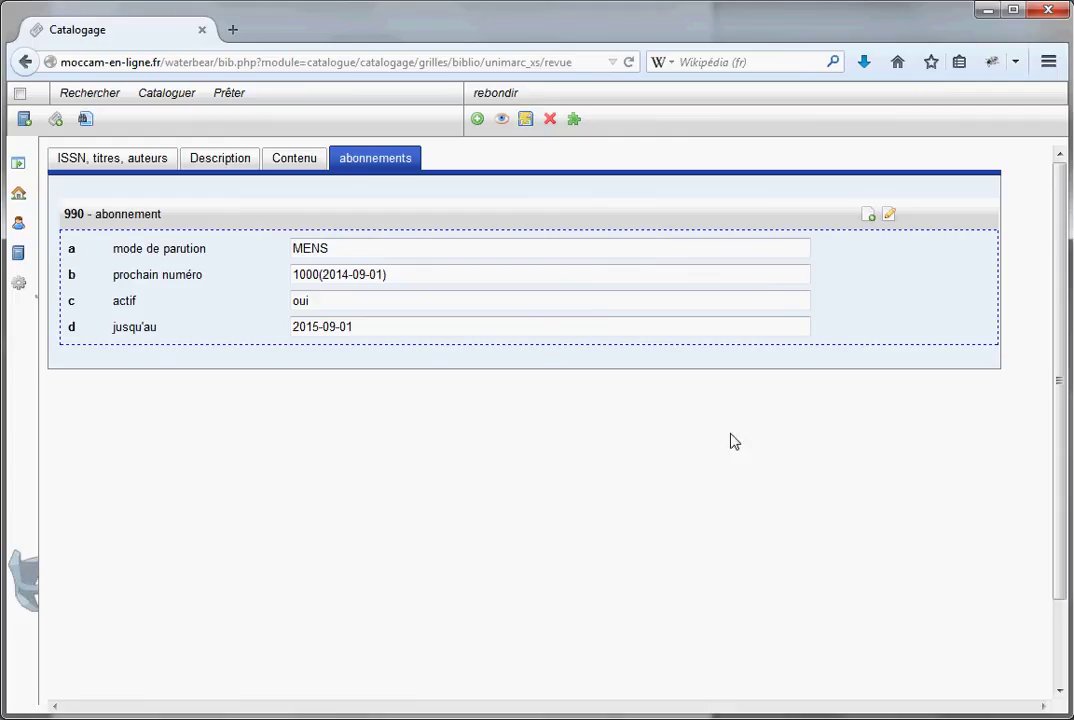
Step: Add a second subscription to the periodical and mark all twelve months from January to December as its publication months
click(868, 216)
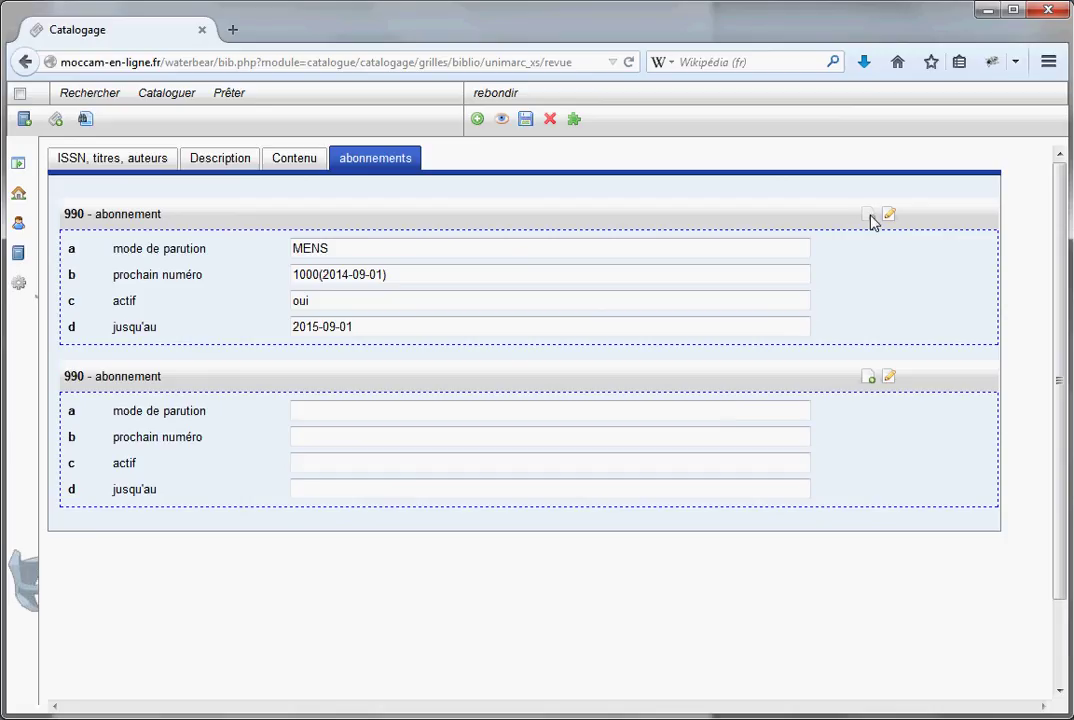
click(890, 379)
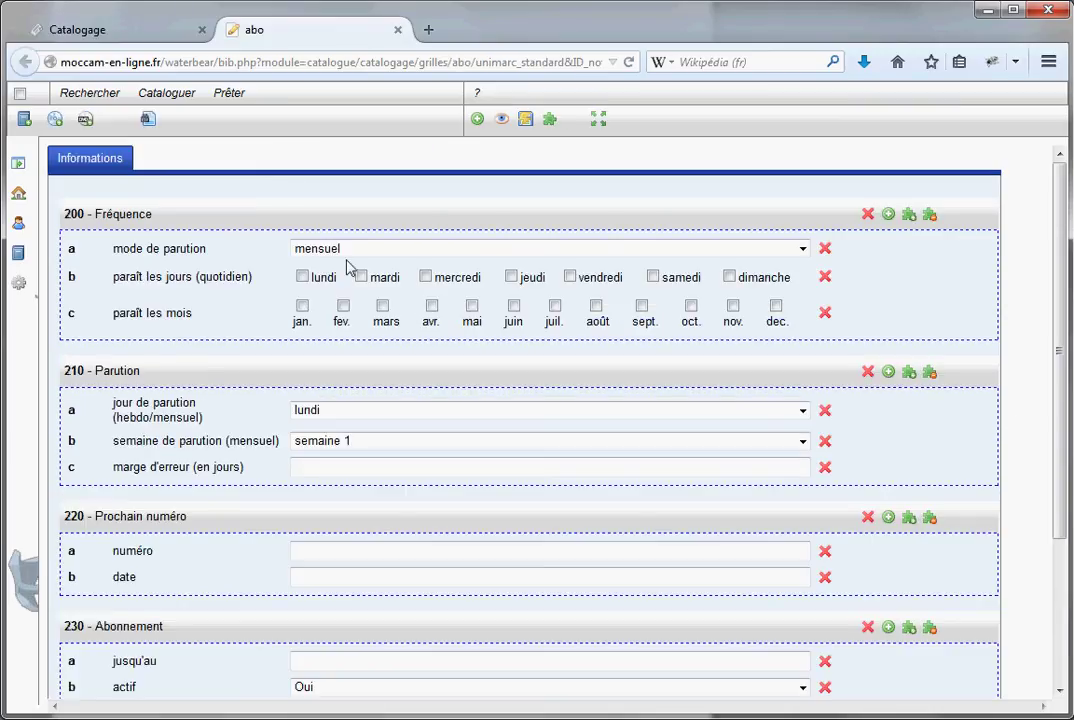
click(302, 306)
click(343, 306)
click(382, 306)
click(431, 306)
click(472, 306)
click(513, 306)
click(554, 306)
click(596, 306)
click(642, 306)
click(691, 306)
click(733, 306)
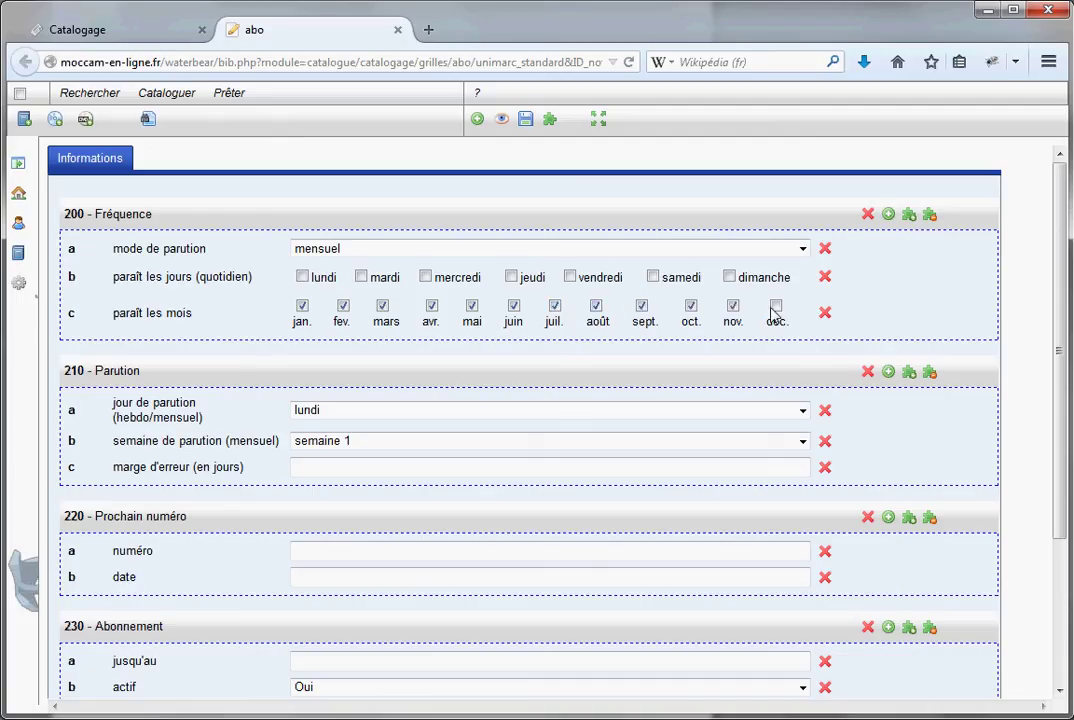
click(776, 306)
Step: Set the second subscription's error margin to 2 days and its next issue to number 1000 dated 2014-09-01
click(350, 468)
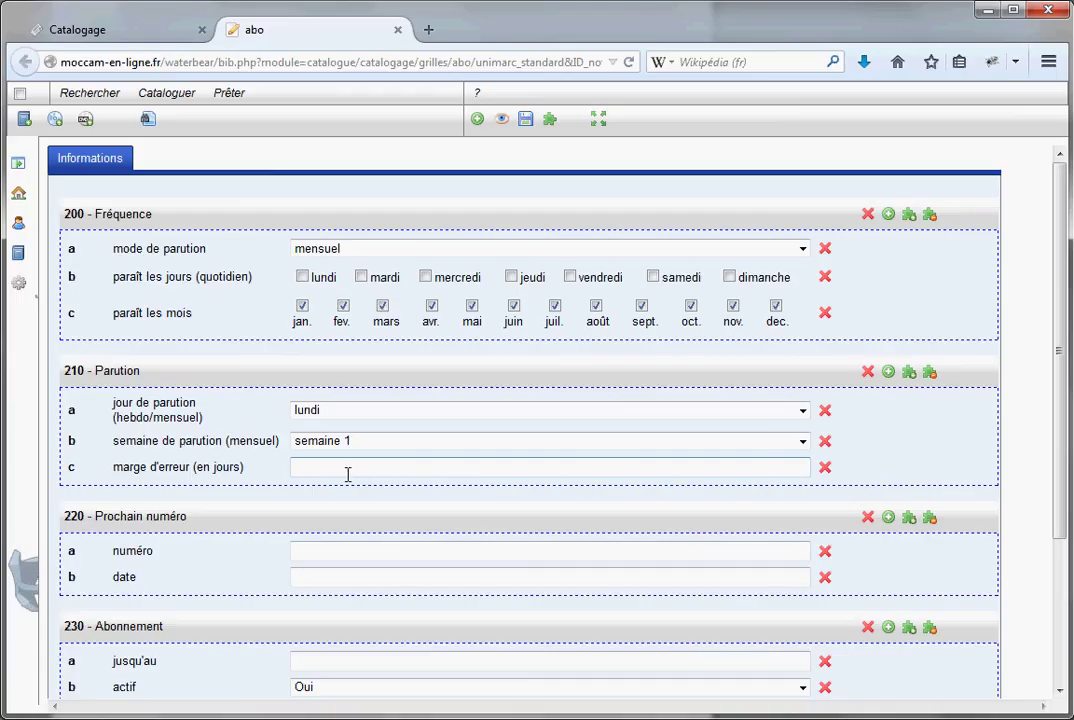
click(318, 548)
scroll(315, 545, down, 1)
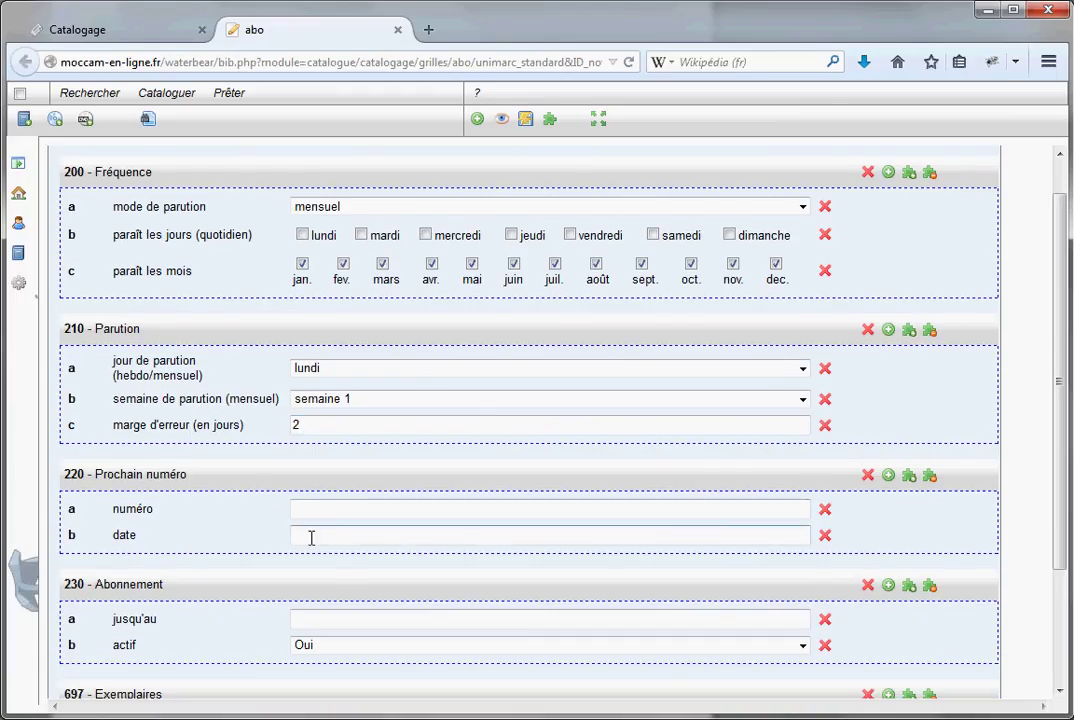
text(1000)
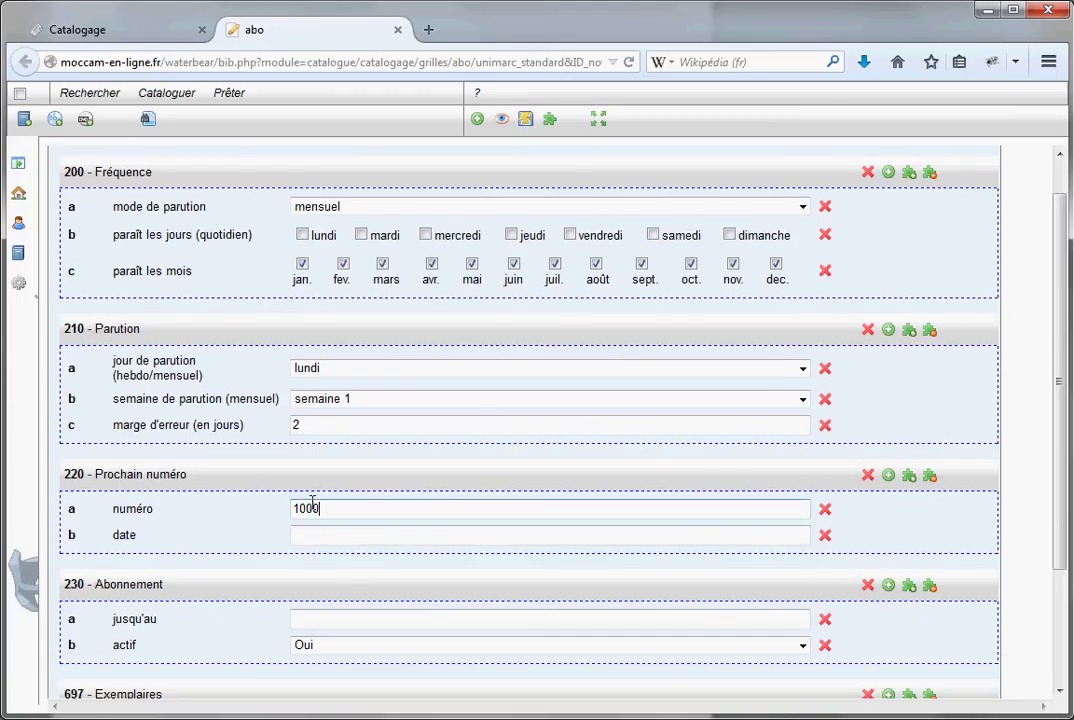
click(324, 535)
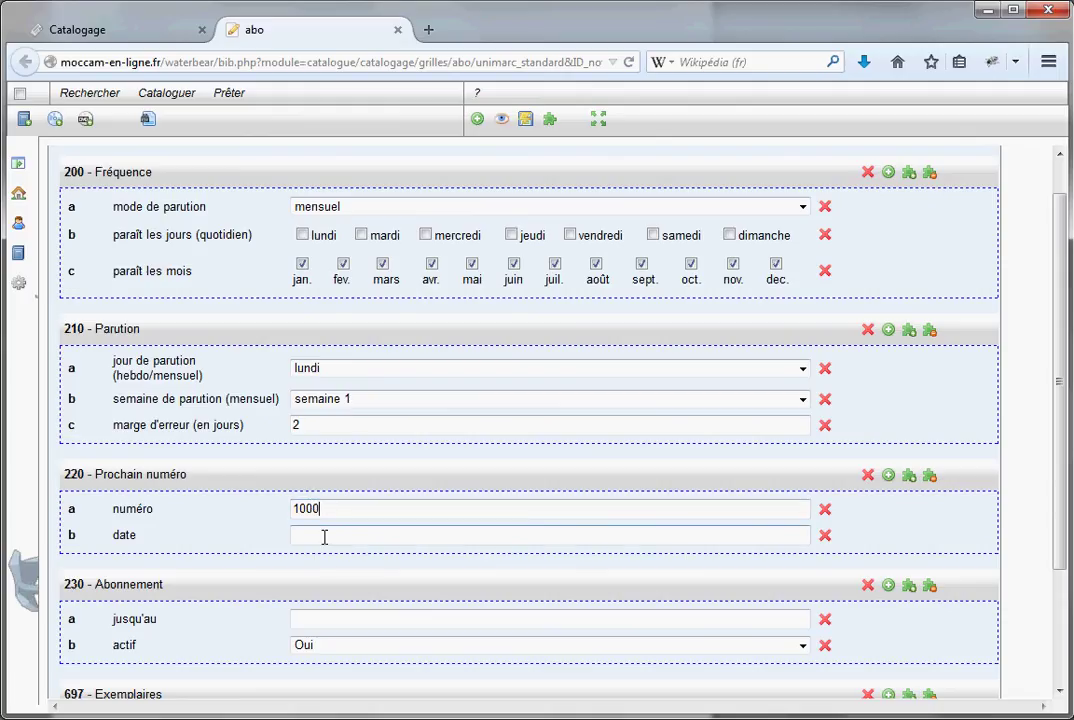
text(2014-09-01)
Step: Set the second subscription's end date (jusqu'au) to 2015-09-01
scroll(296, 632, down, 1)
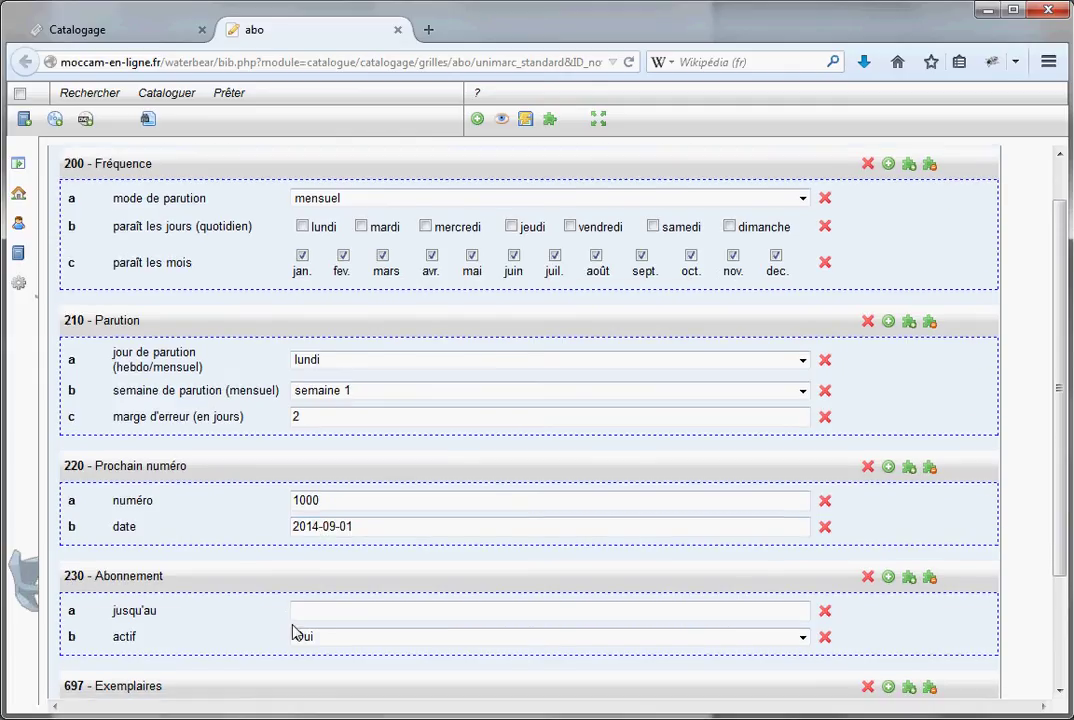
click(333, 535)
text(201)
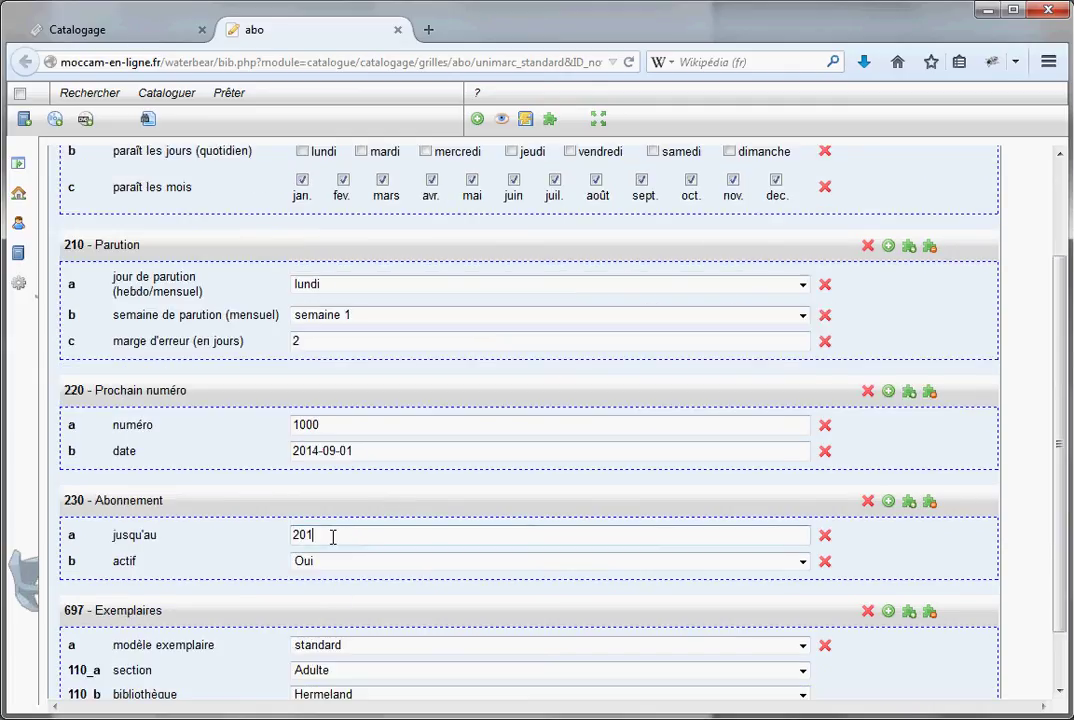
text(5-09-01)
Step: Assign the second subscription's copies to bibliothèque Sillon and emplacement Doc - Sciences, and save the subscription
drag(1062, 547, 1055, 600)
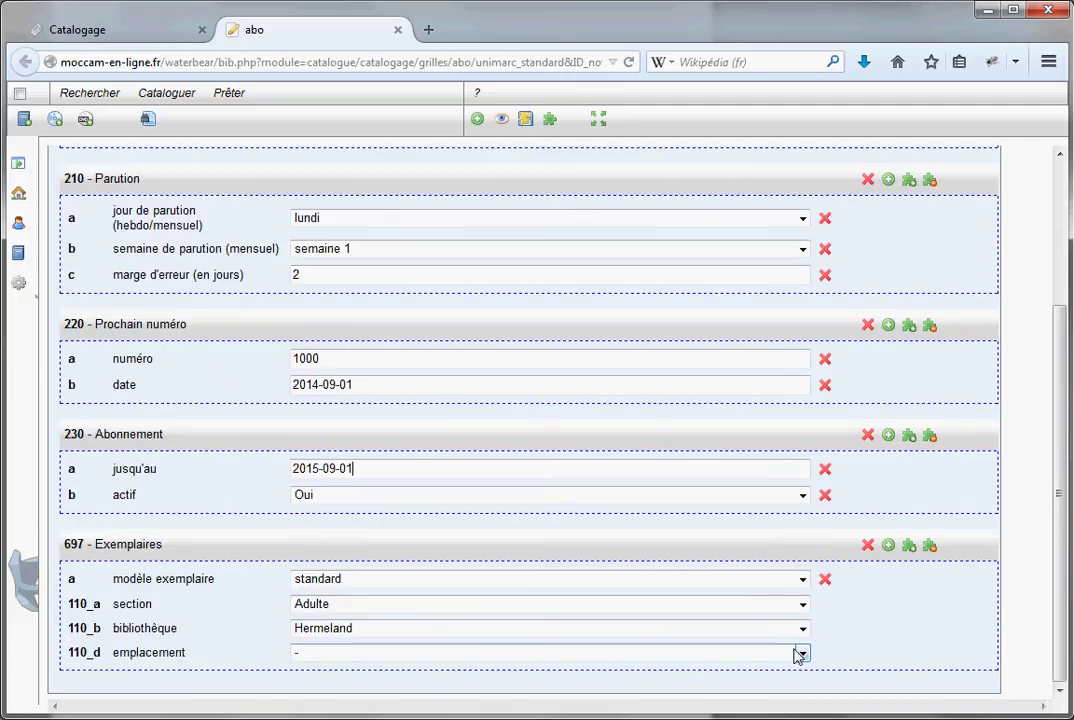
click(801, 628)
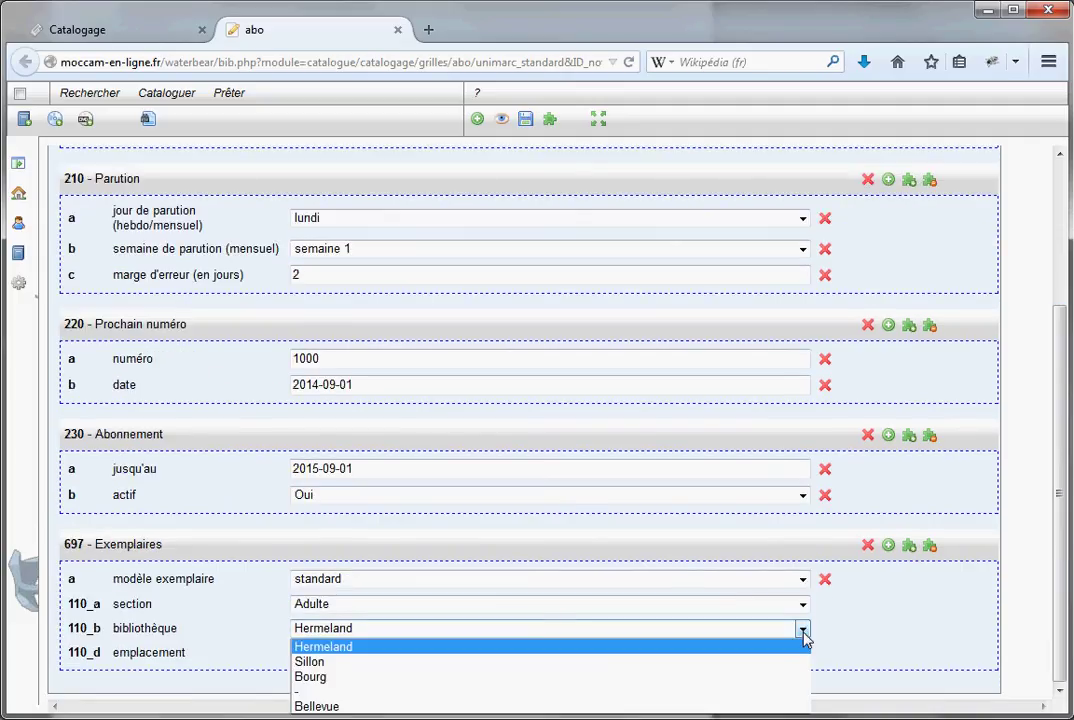
click(322, 661)
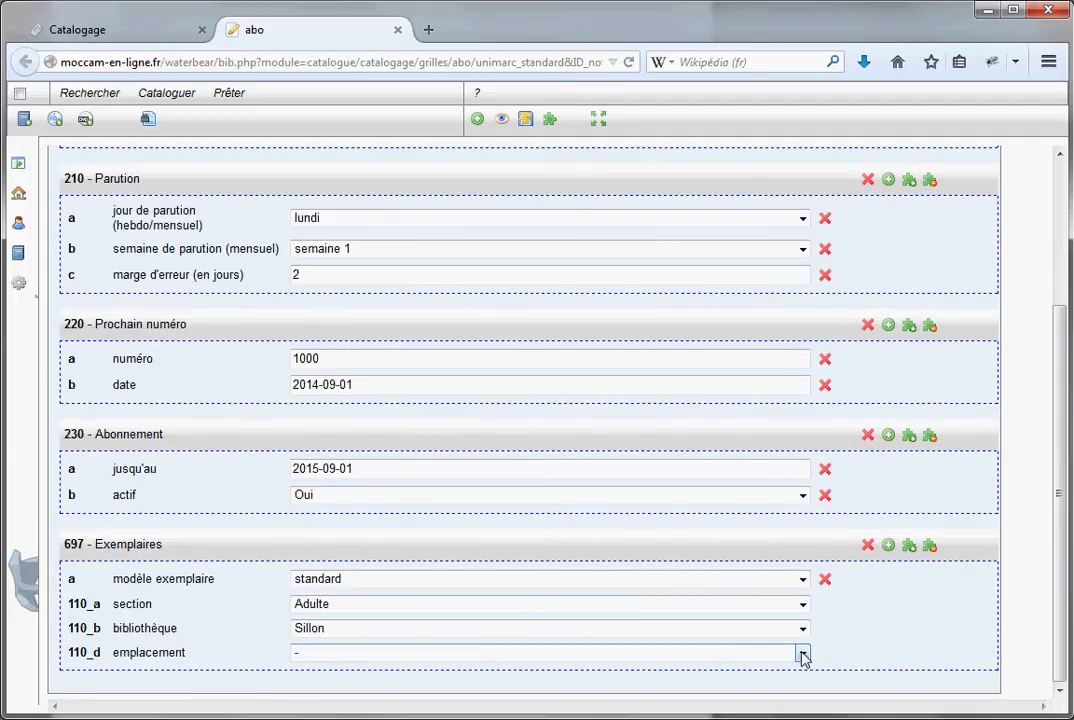
click(802, 653)
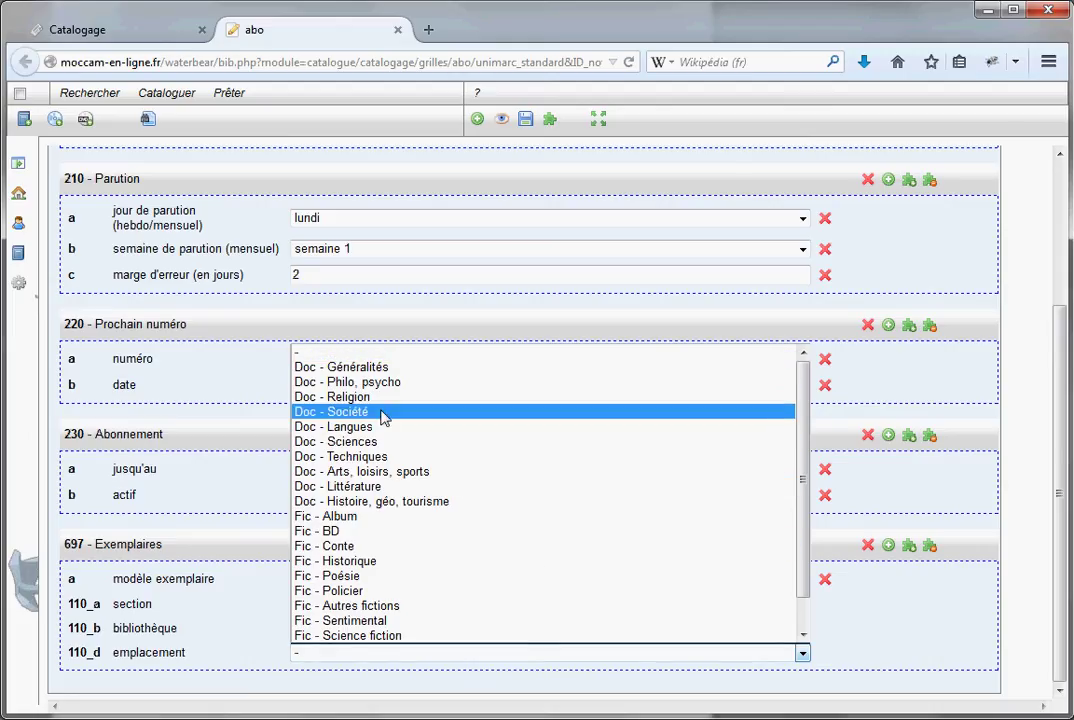
click(362, 441)
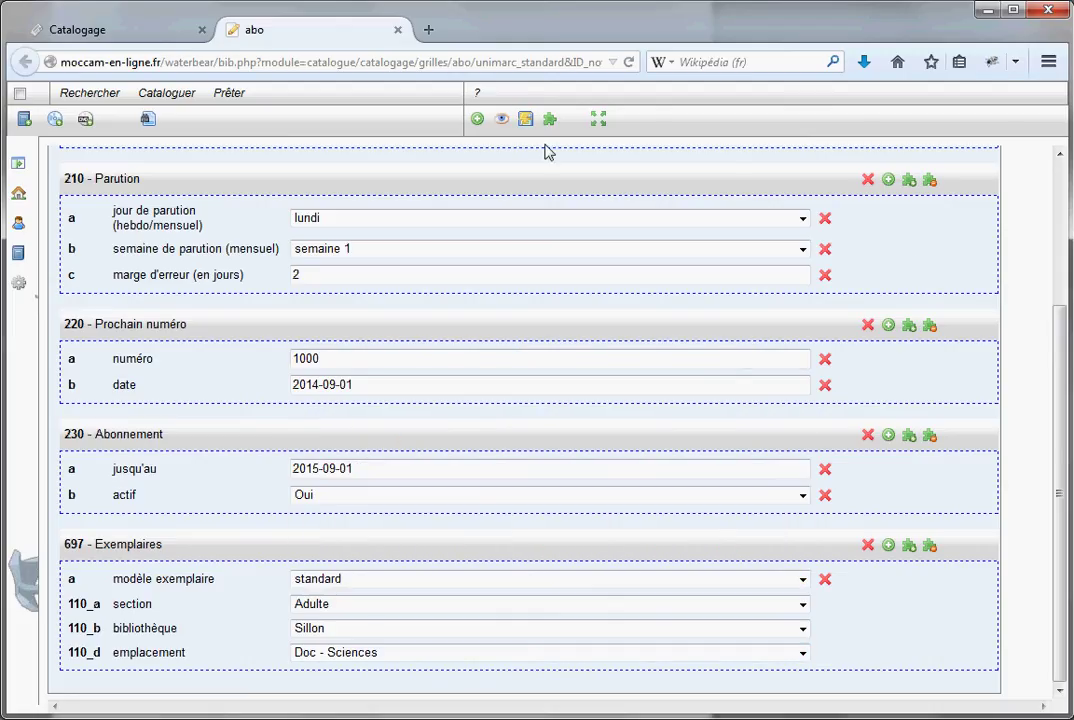
click(525, 119)
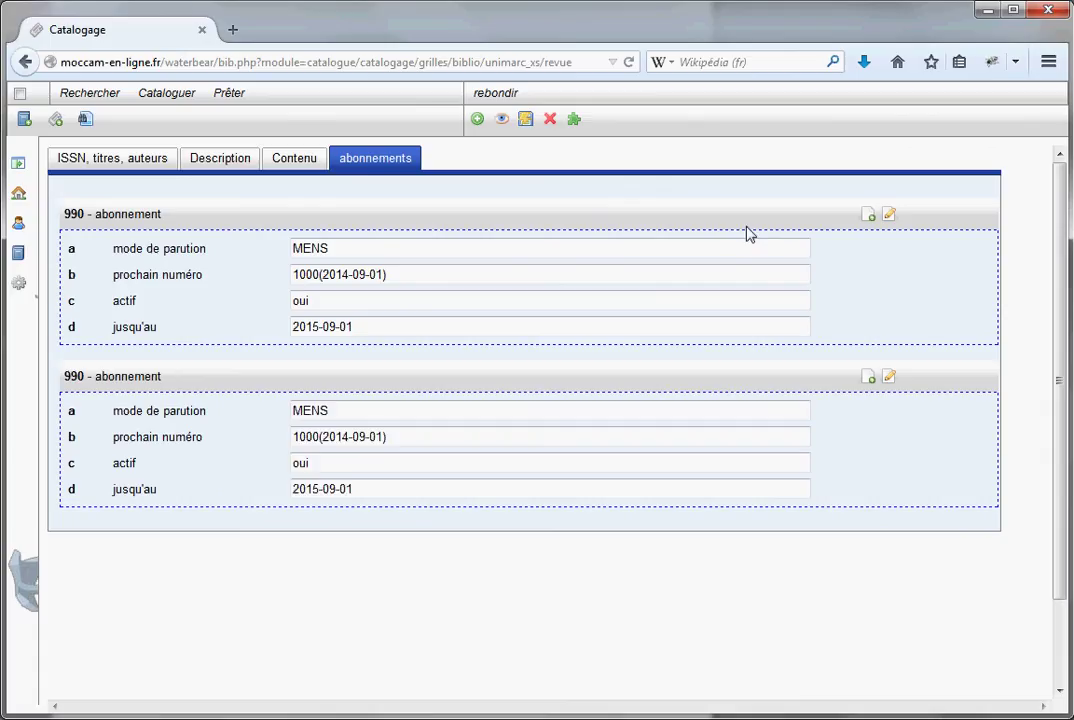
Step: Save the periodical's record, view the diagram of periodicals and subscriptions, and open WaterBear's periodical reception page (réceptionner les revues)
click(525, 119)
click(988, 10)
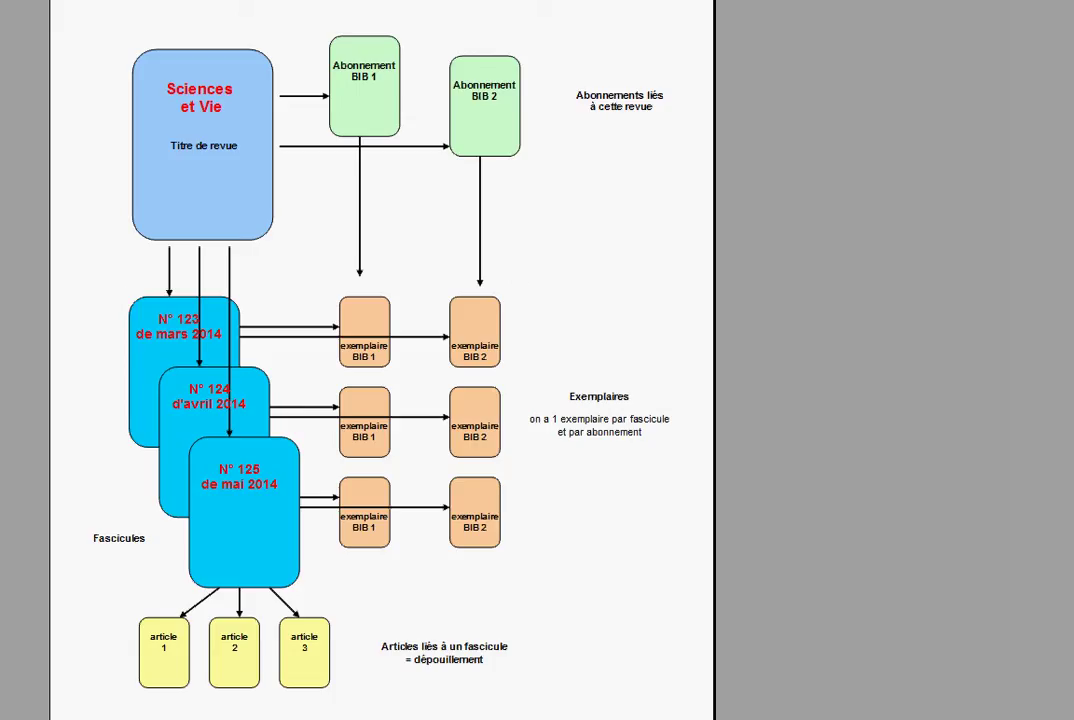
key(alt+Tab)
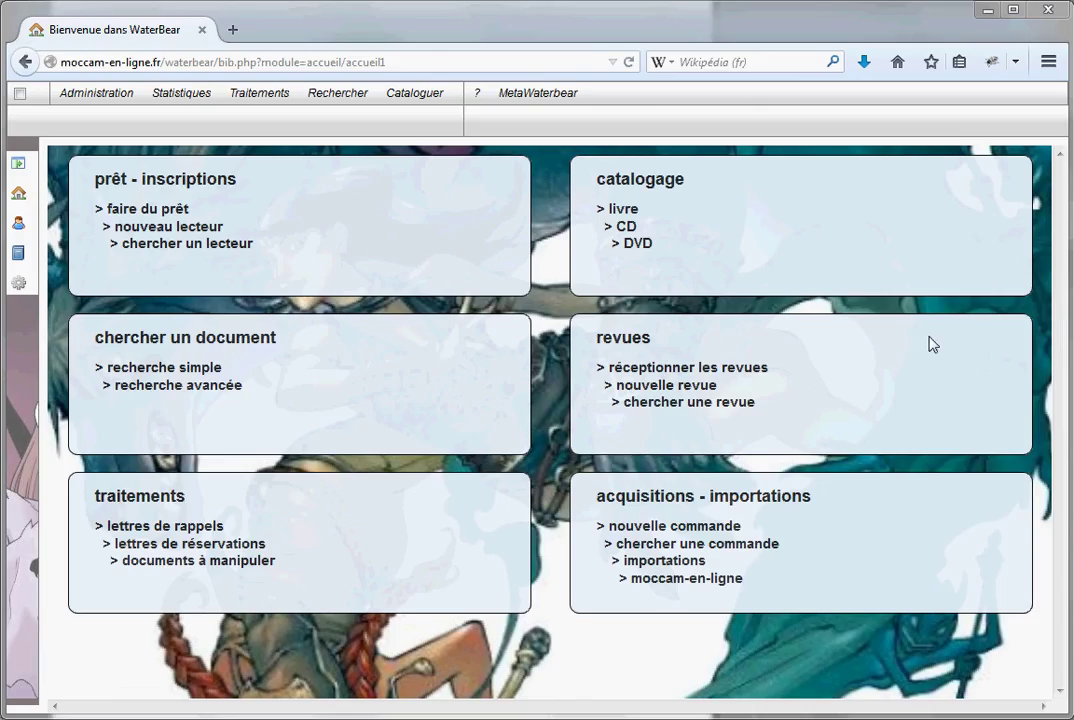
click(684, 370)
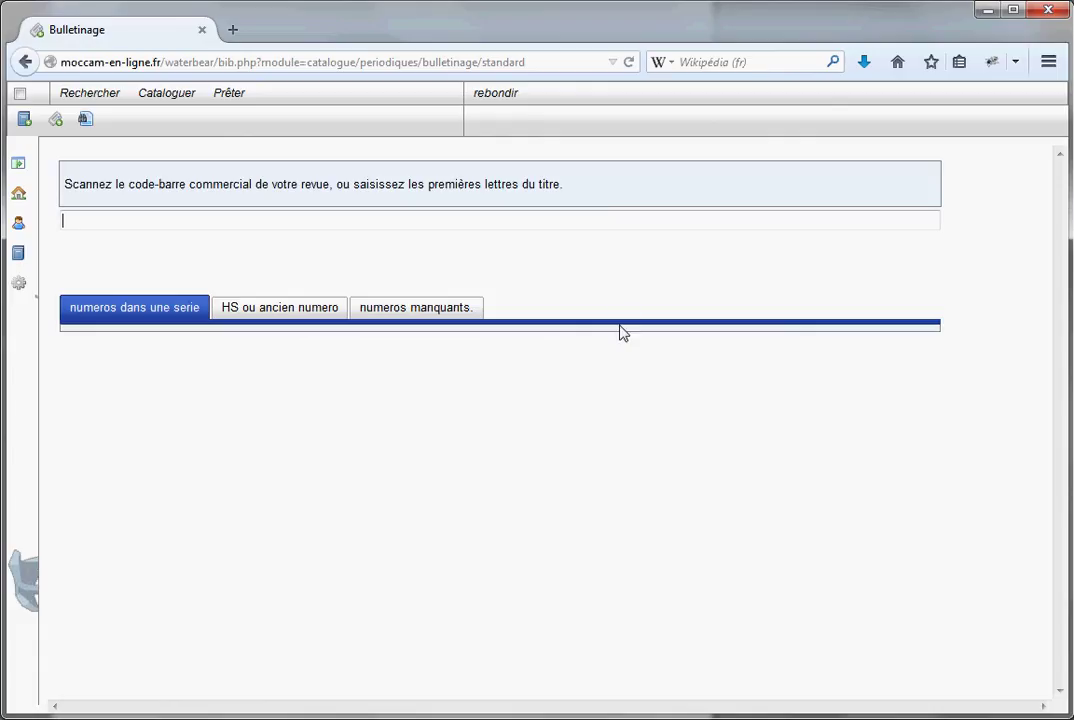
text(sc)
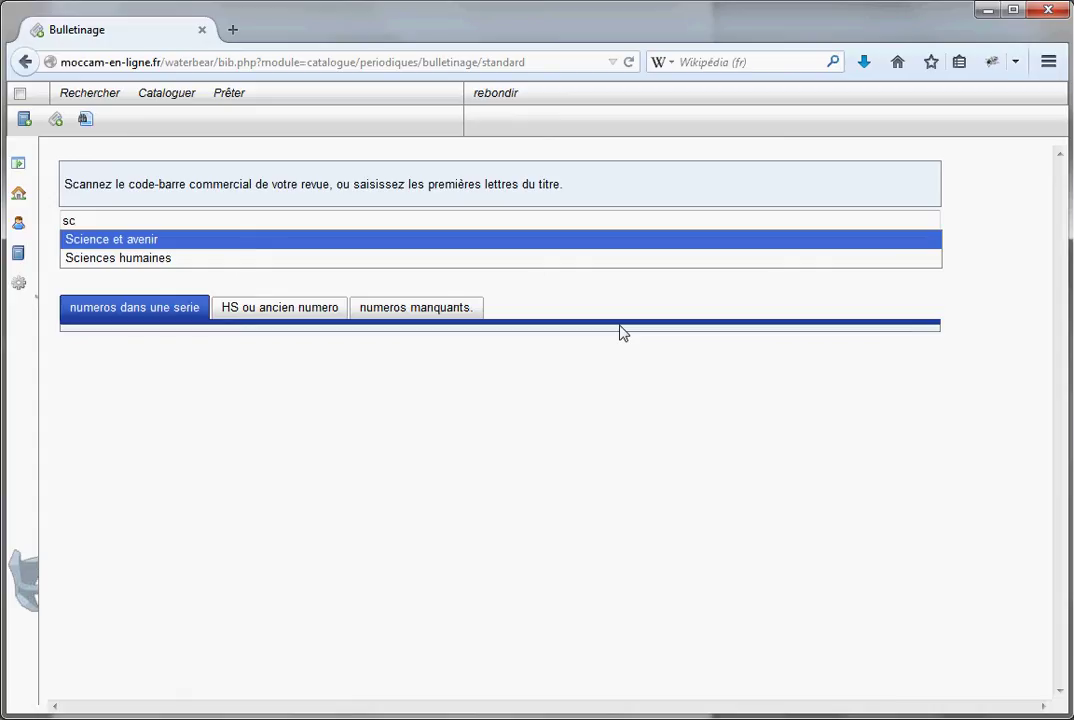
key(Down)
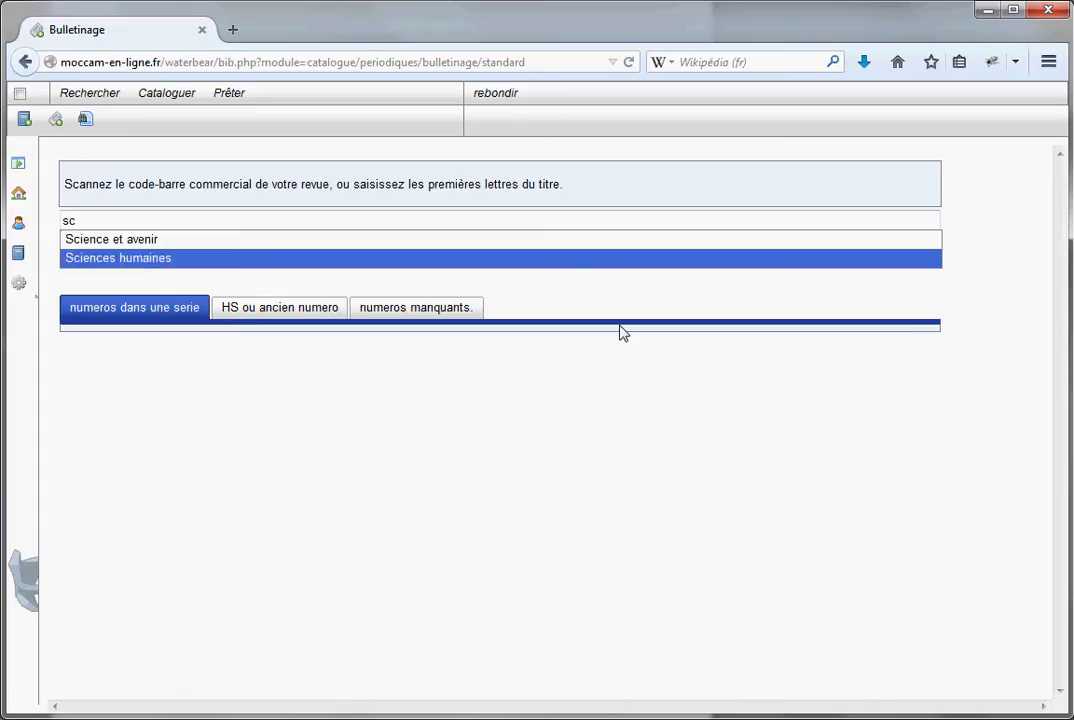
key(Up)
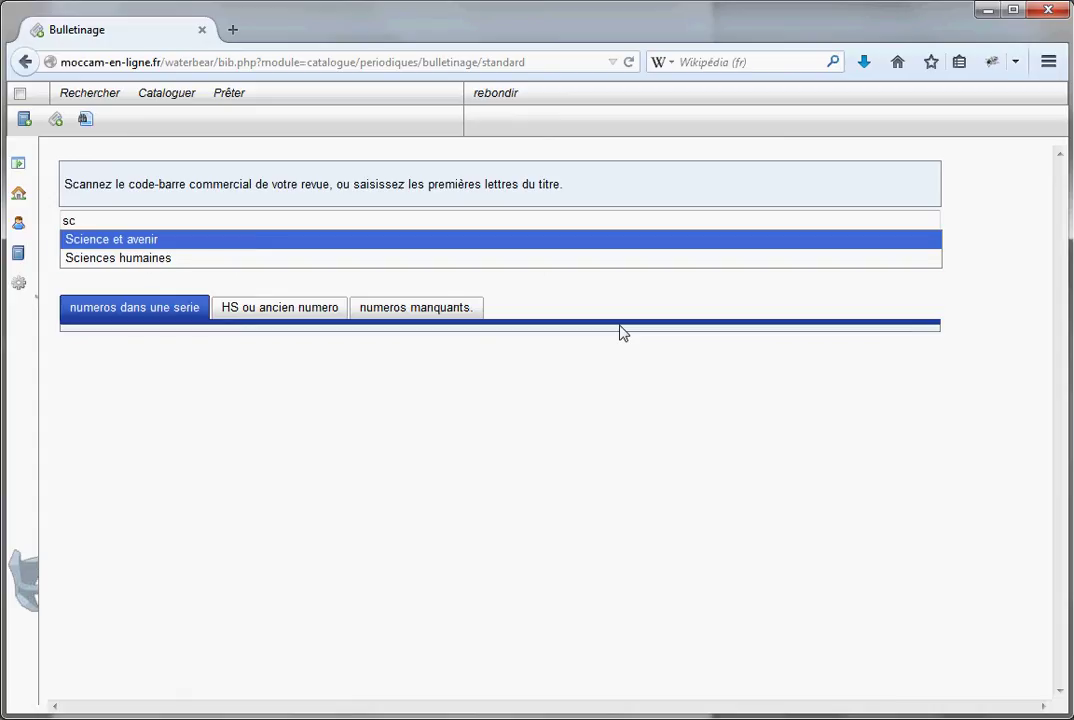
key(BackSpace)
key(BackSpace)
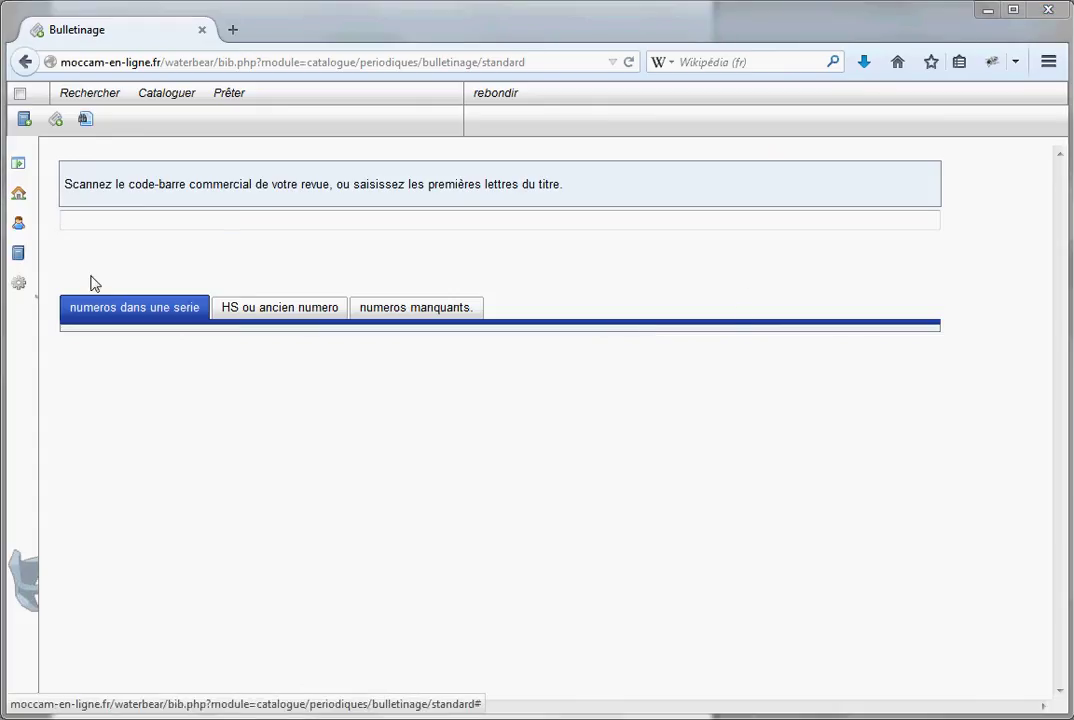
Step: Call up the periodical with commercial barcode 654789 and set the Hermeland subscription's next date to 2014-09-02
text(654789)
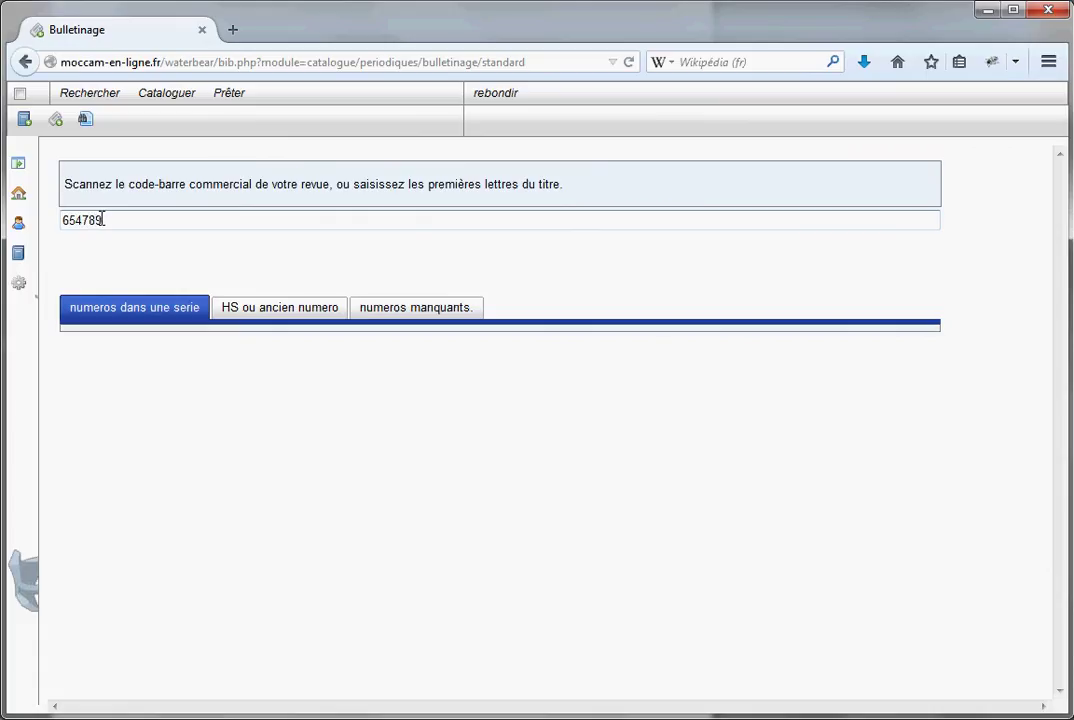
key(Return)
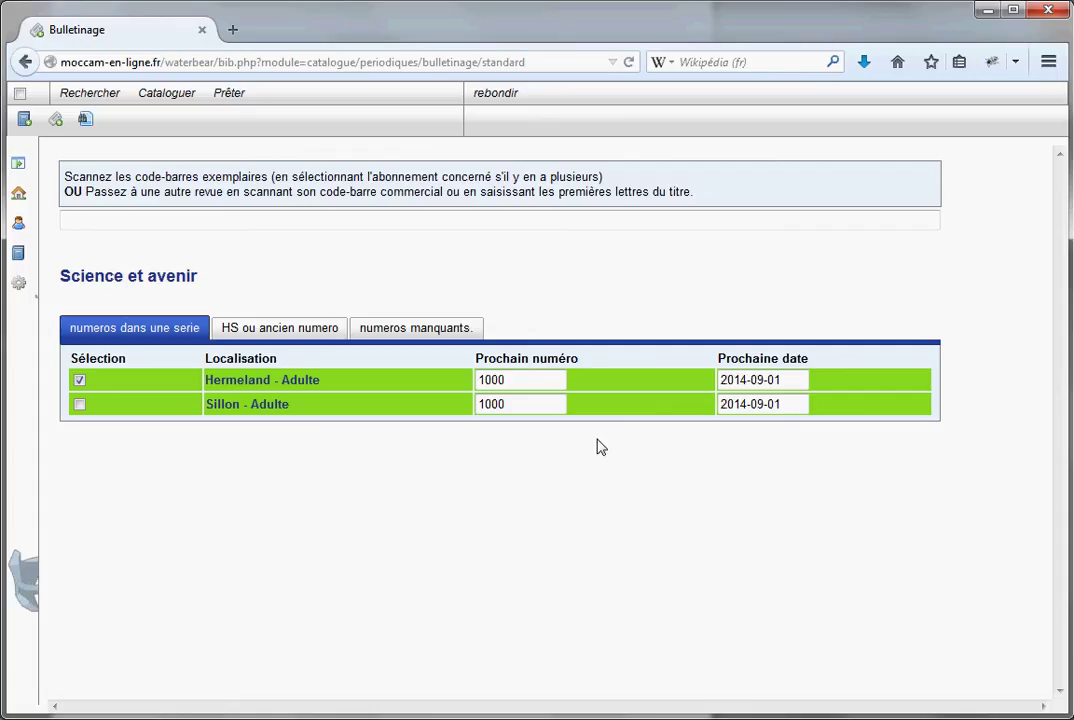
key(Return)
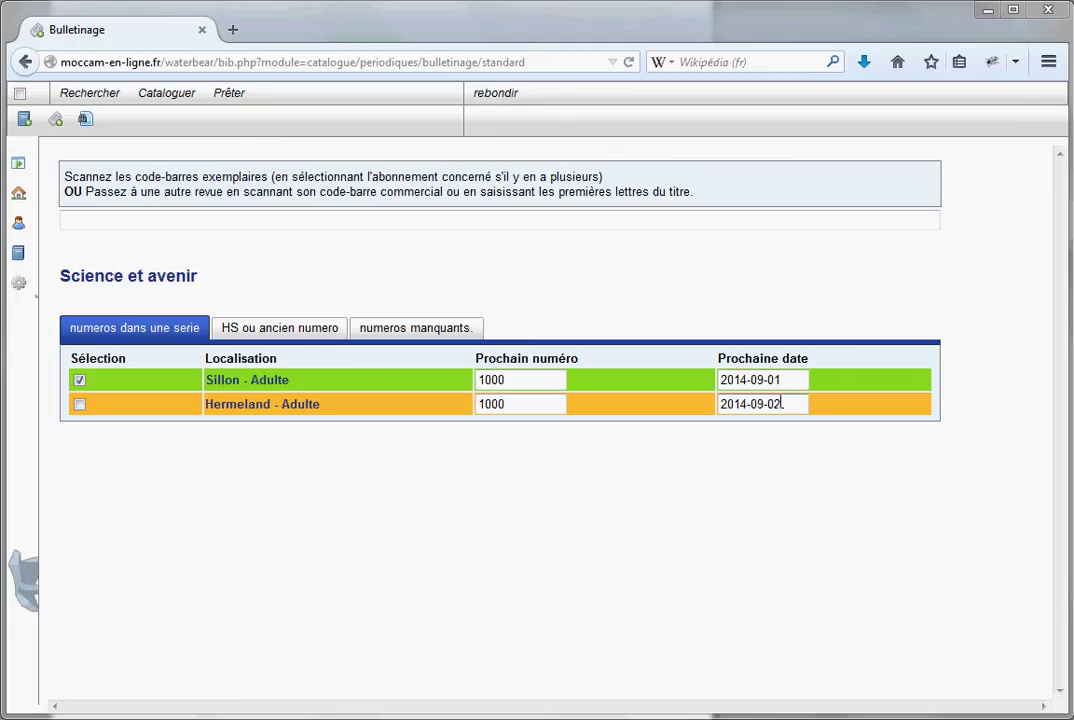
Step: Set the Hermeland subscription's next date to 2014-10-01, then restart the reception page
drag(780, 403, 733, 404)
click(757, 441)
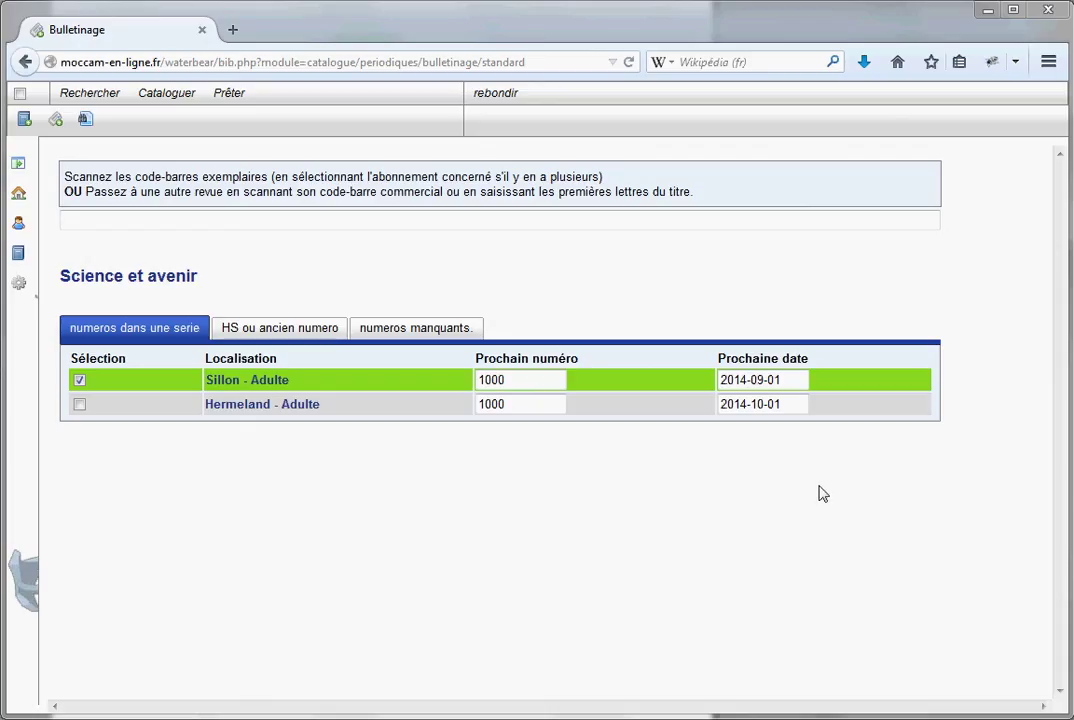
key(Return)
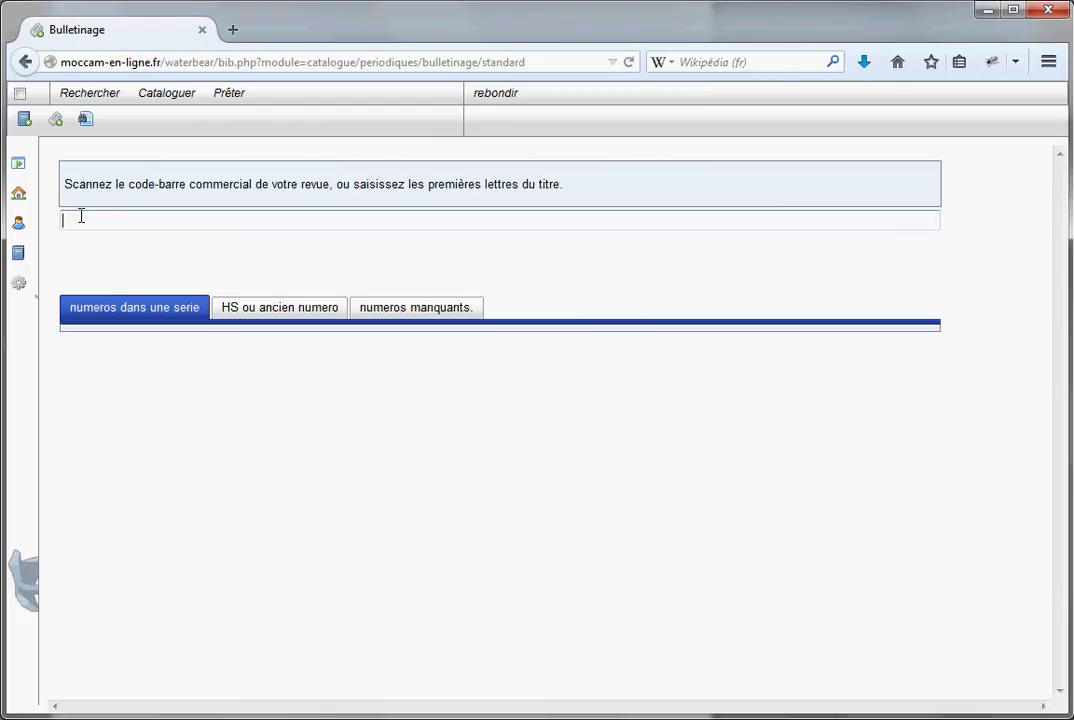
Step: Call up the periodical with commercial barcode 654789 and receive copy 40611111 for Hermeland and copy 40611112 for Sillon
text(654789)
key(Return)
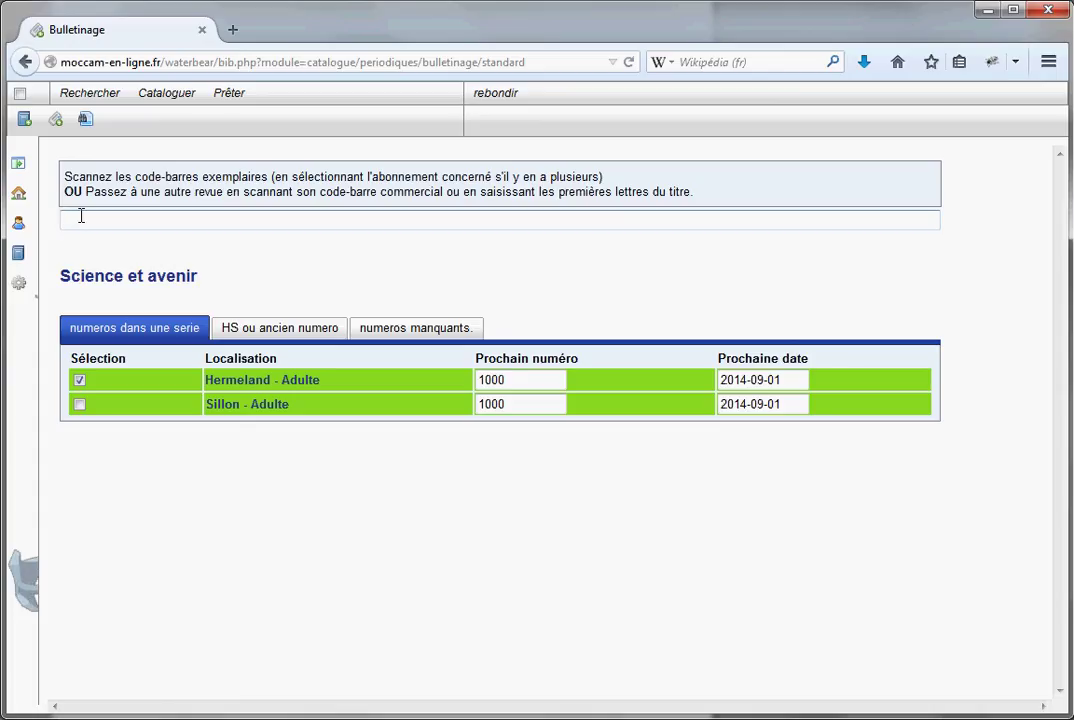
text(40611111)
key(Return)
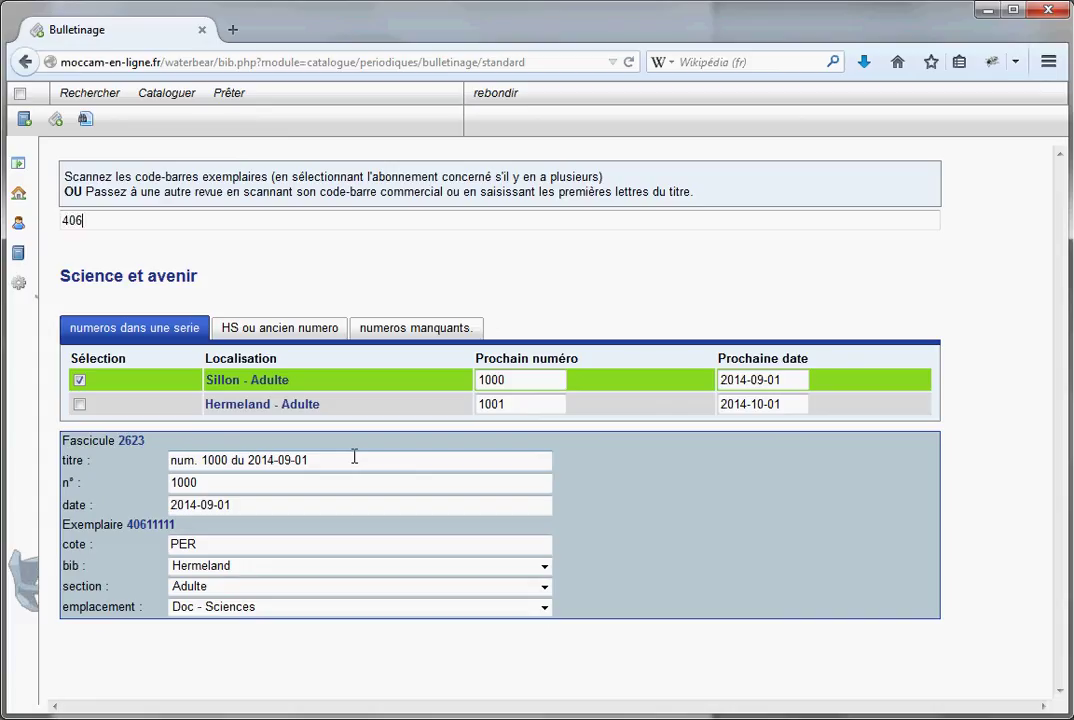
text(11112)
key(Return)
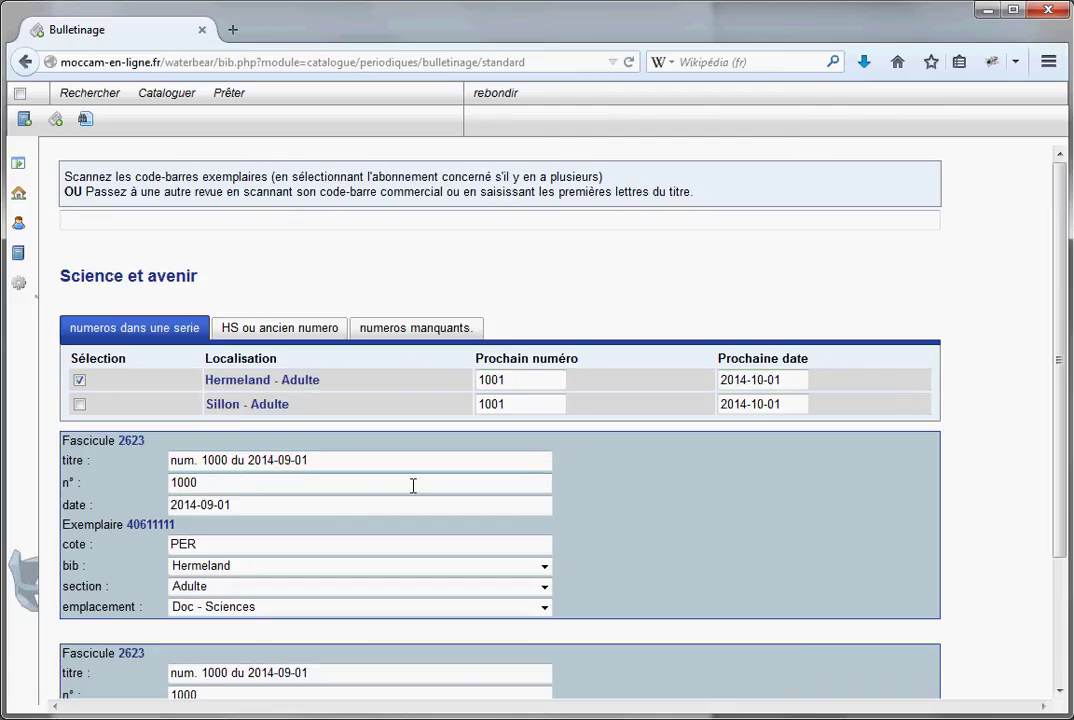
Step: Examine the issue and copy details of both received copies, including the library choices and the subscriptions' next dates
scroll(566, 467, down, 2)
scroll(593, 505, down, 1)
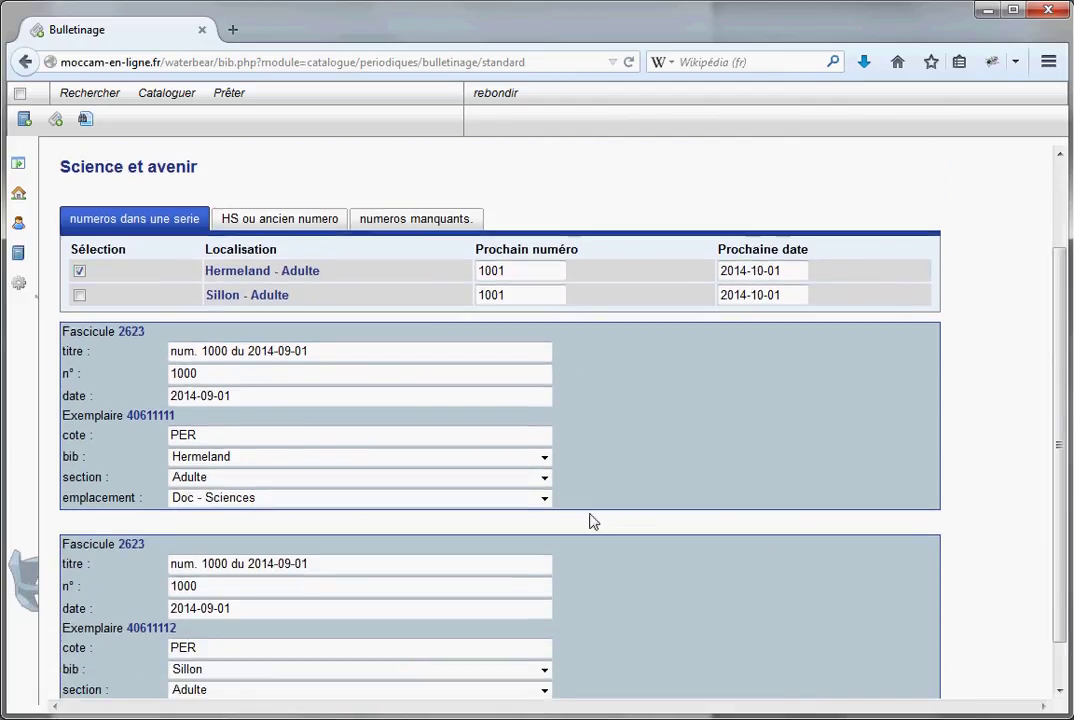
scroll(343, 422, down, 1)
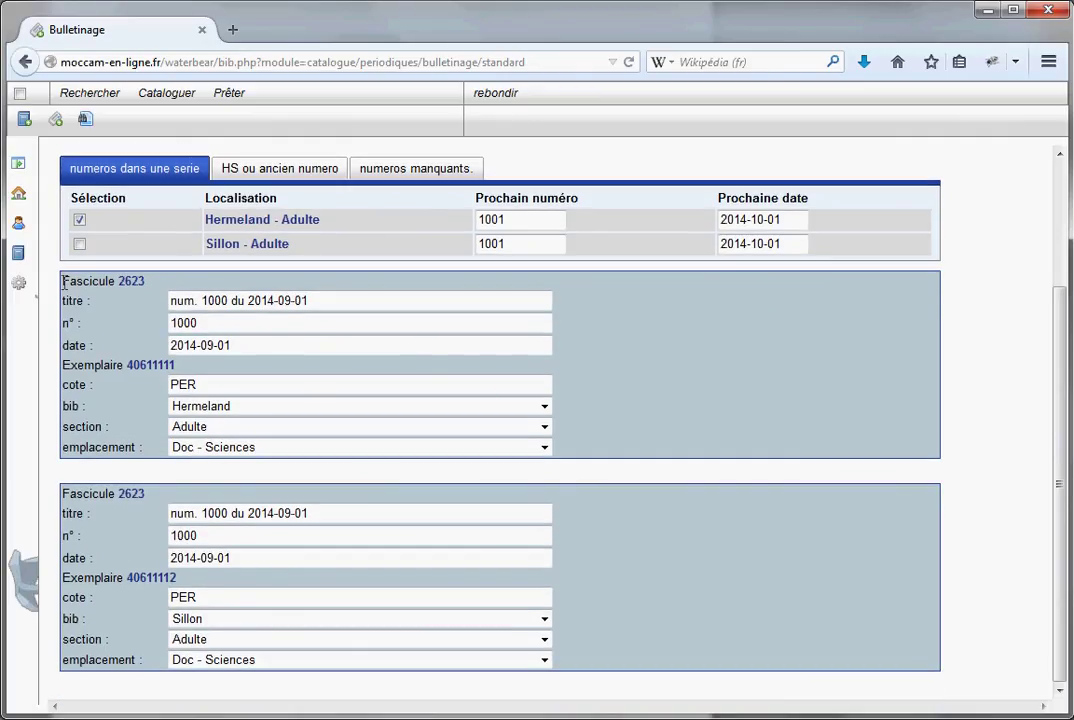
drag(62, 281, 90, 282)
click(115, 285)
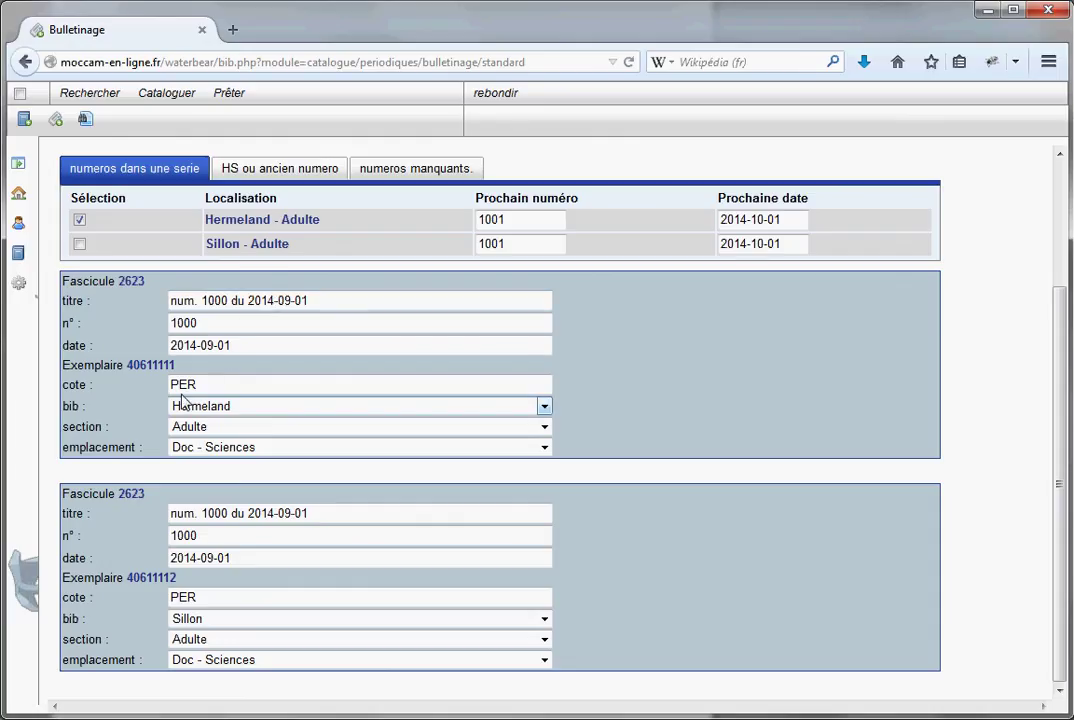
click(244, 408)
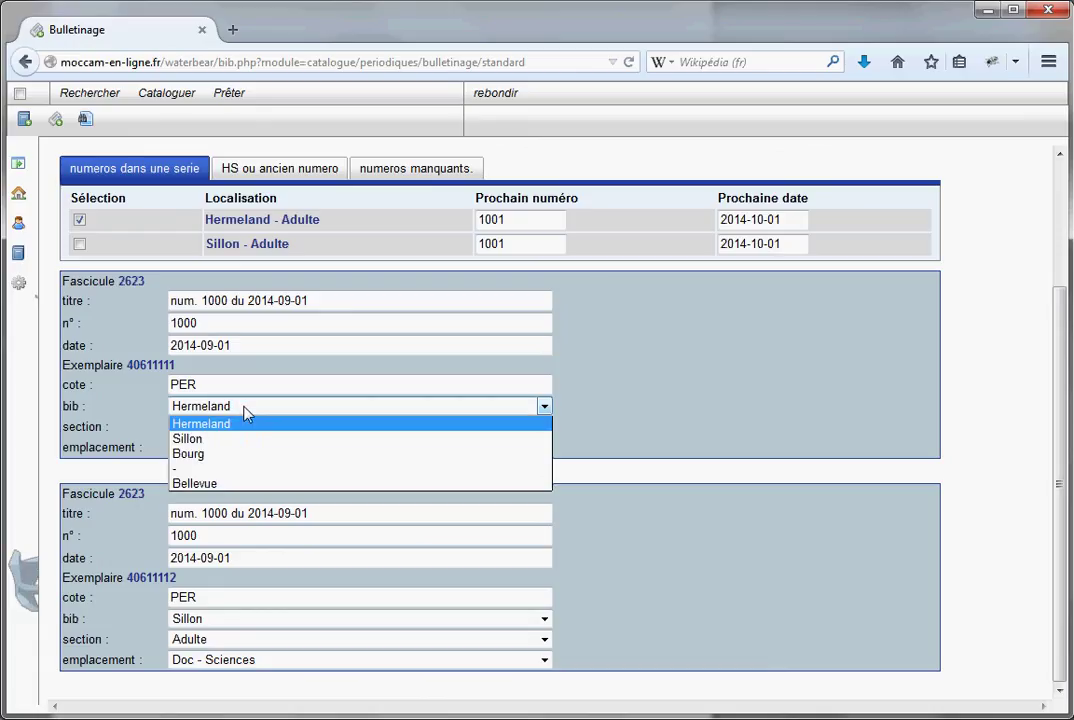
click(182, 424)
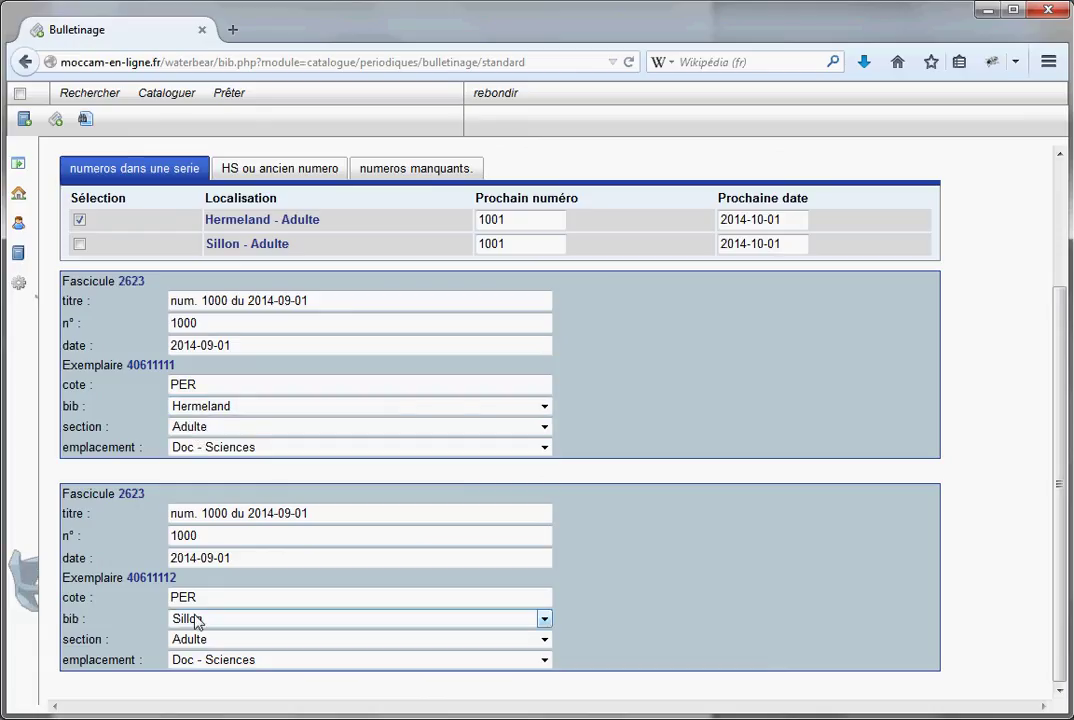
scroll(390, 412, up, 2)
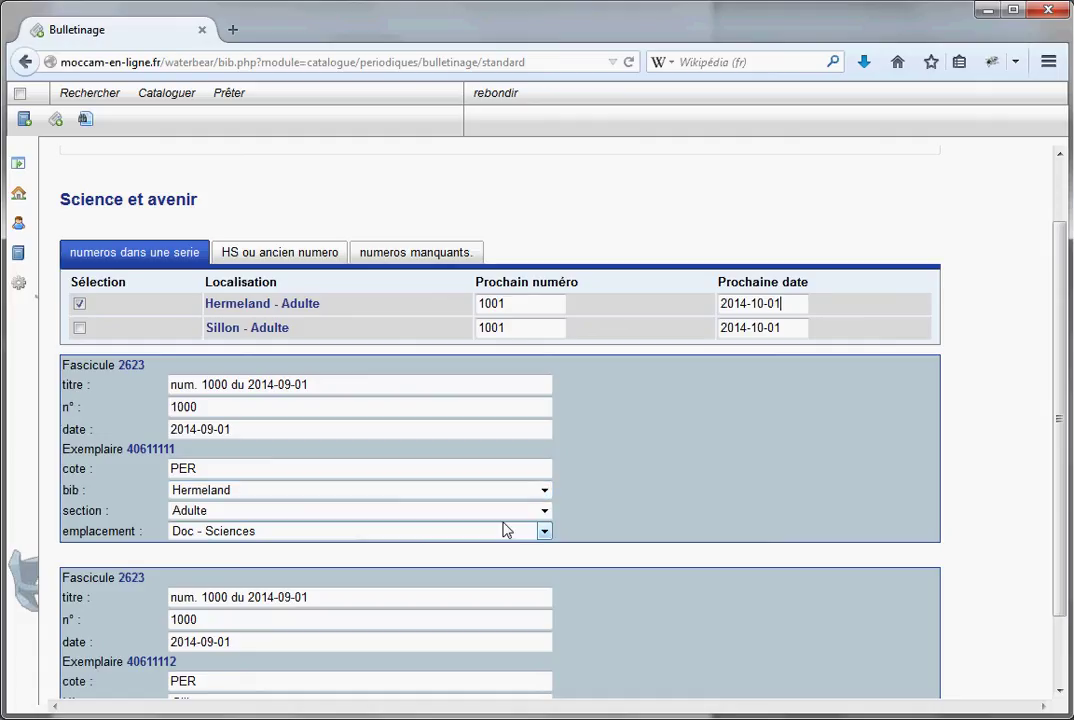
scroll(600, 525, down, 2)
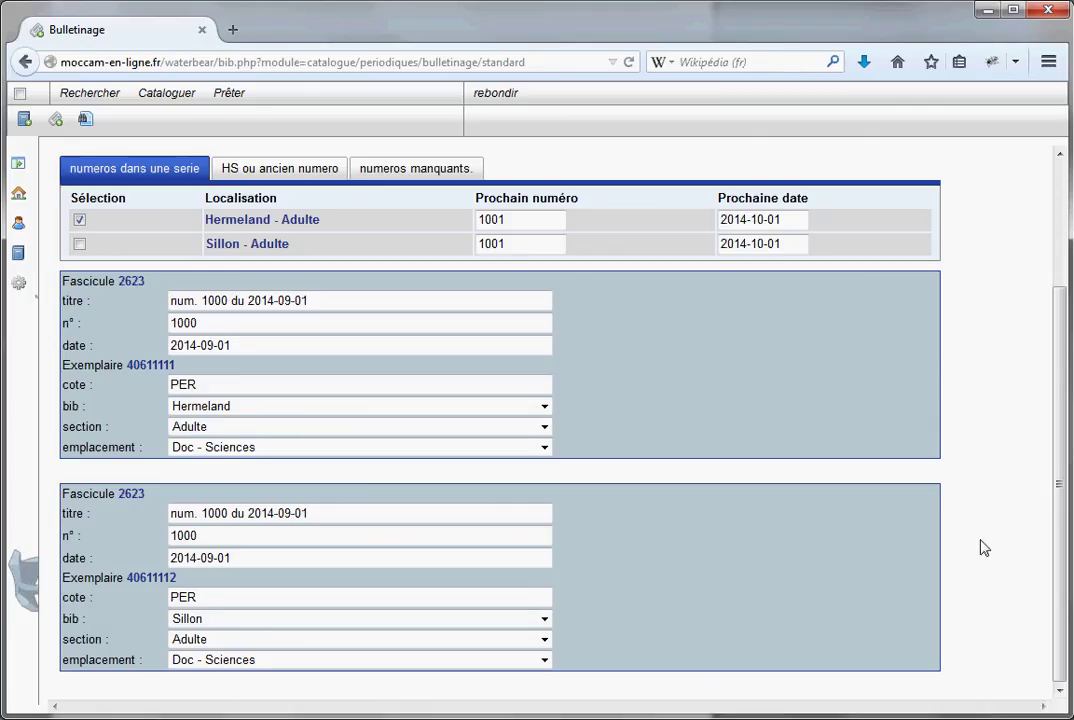
scroll(984, 546, up, 1)
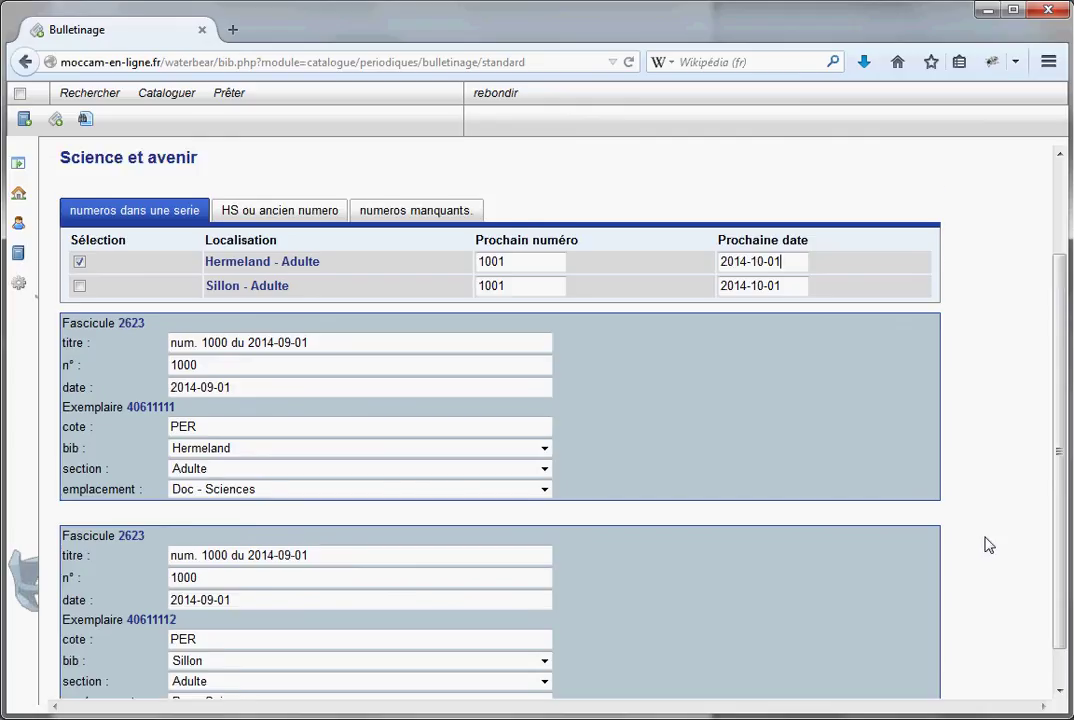
scroll(984, 545, up, 2)
scroll(729, 469, down, 2)
scroll(997, 374, up, 1)
scroll(971, 302, up, 1)
scroll(973, 309, down, 2)
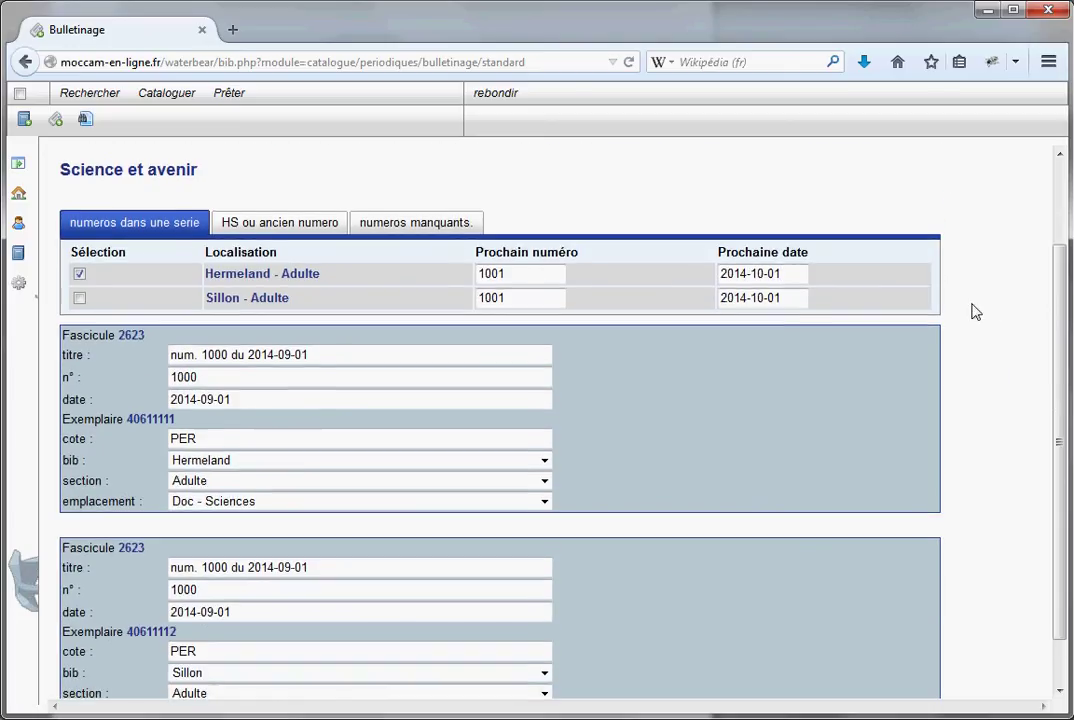
Step: Change the issue title in the entry for copy 40611111 to "Fusion froide"
scroll(510, 407, down, 1)
scroll(510, 407, down, 1)
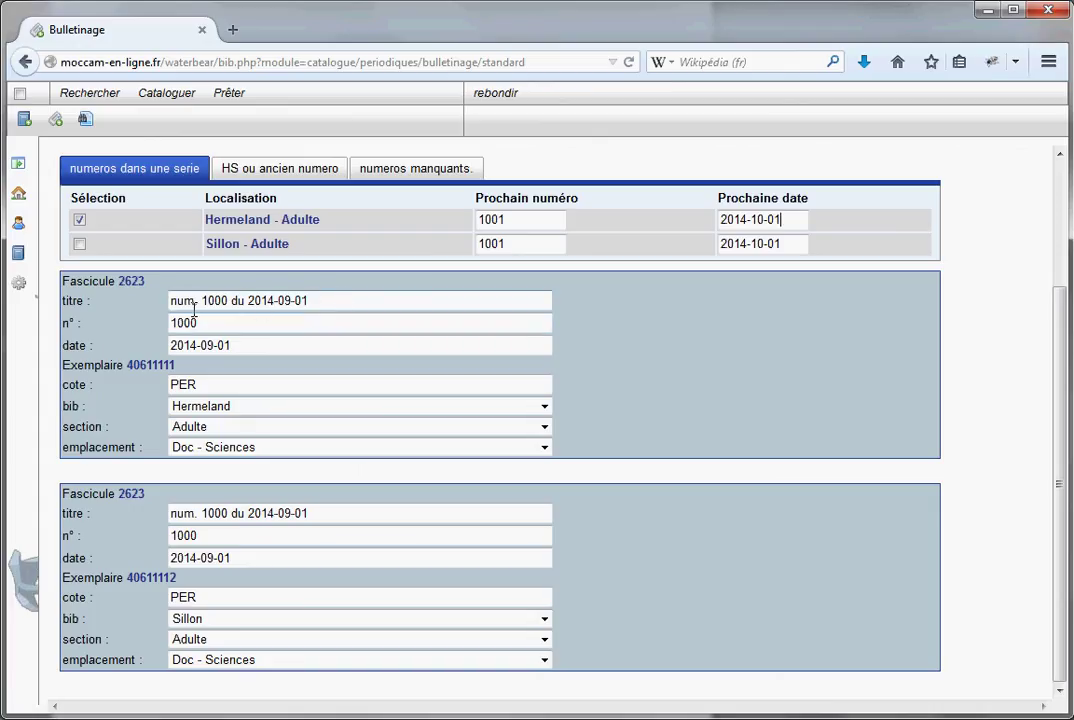
click(337, 298)
drag(337, 298, 139, 307)
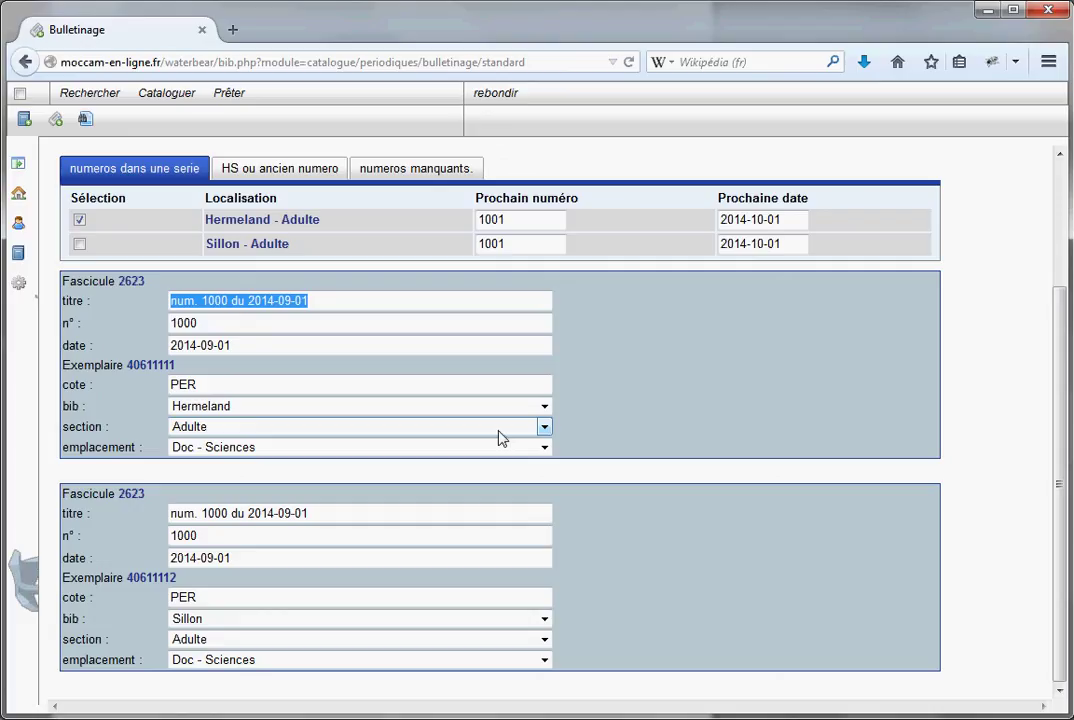
text(Fusion)
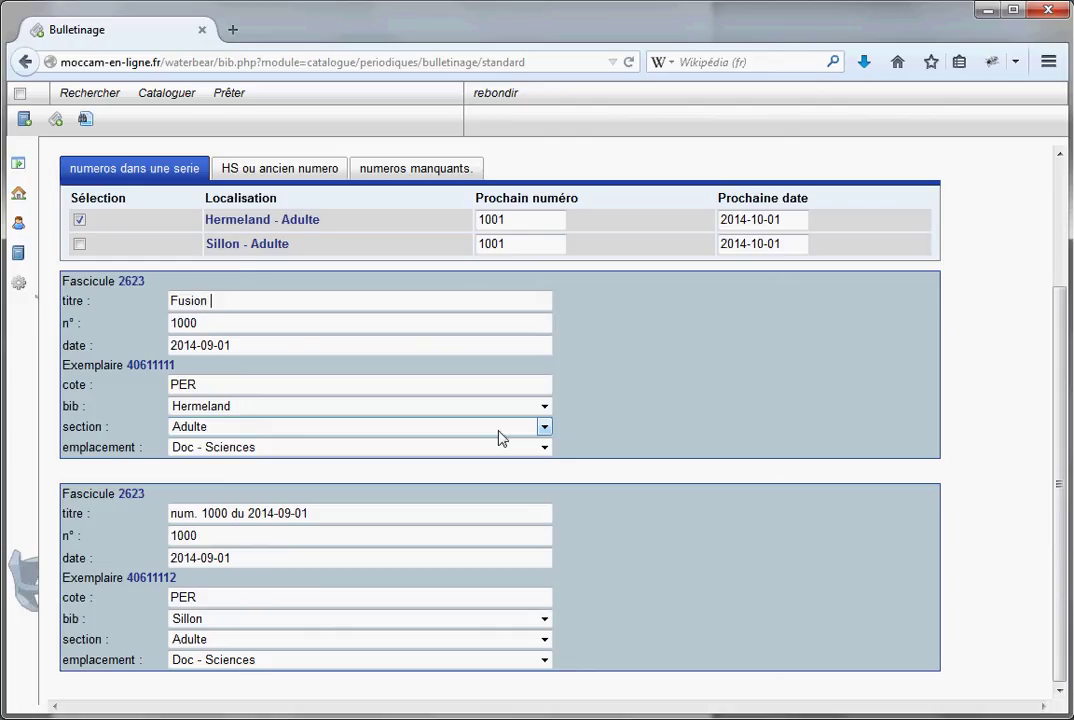
text( froide)
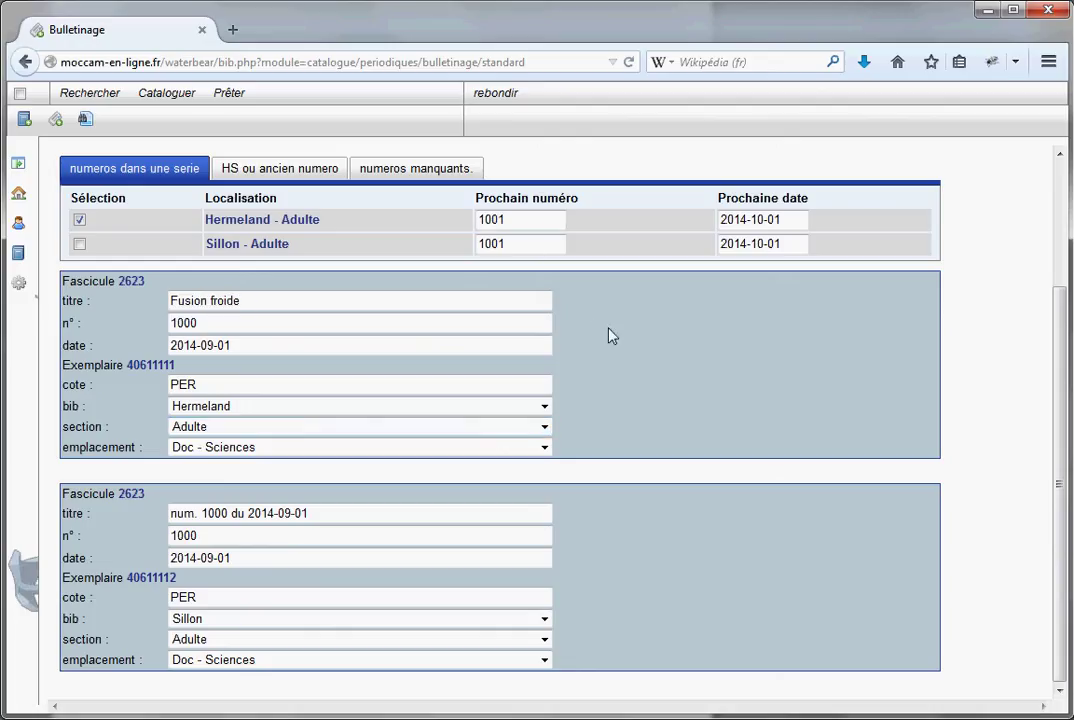
Step: Open the catalogue record of the "Fusion froide" issue, examine its series number and both copies, and close the record
click(131, 281)
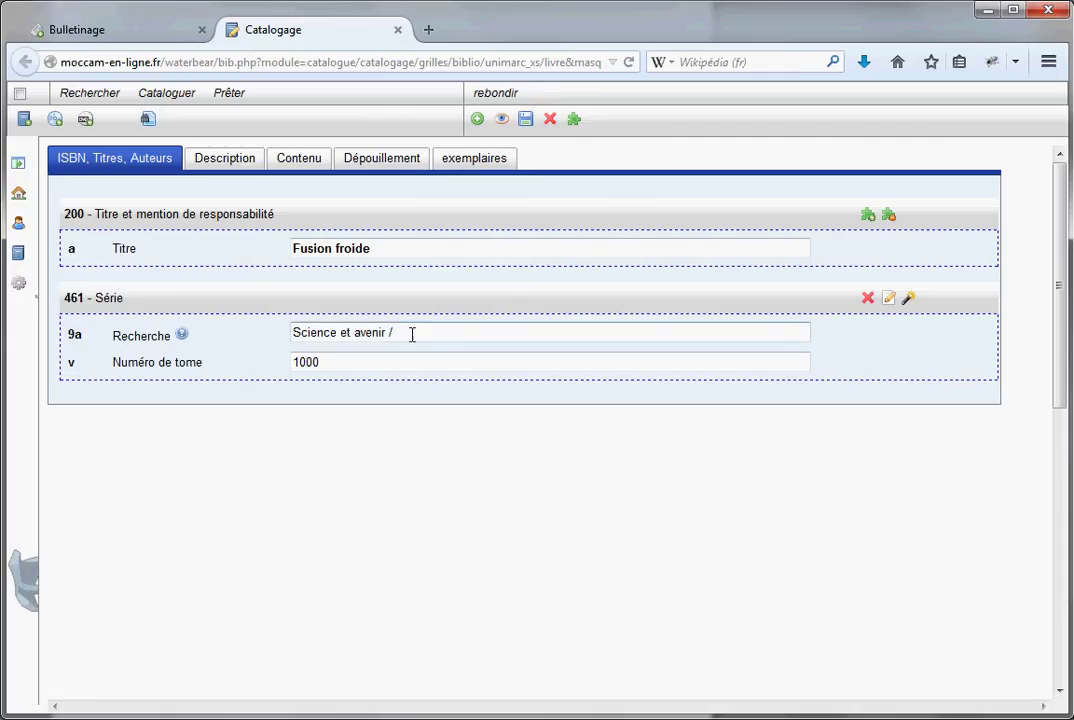
double_click(312, 362)
click(476, 166)
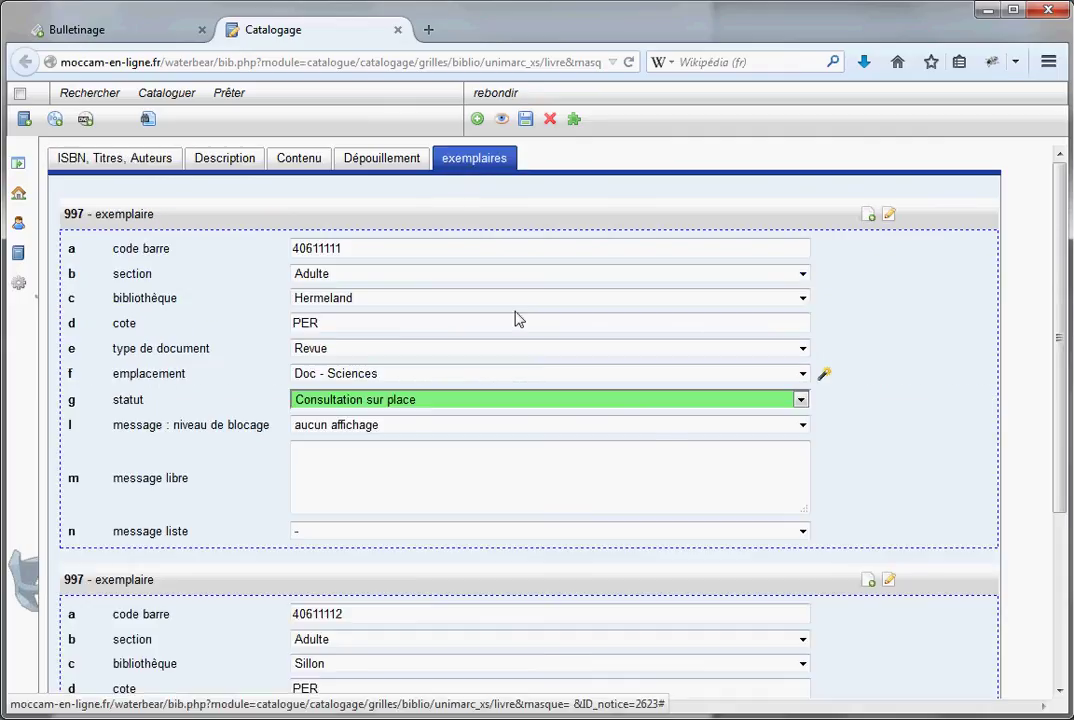
scroll(620, 490, down, 1)
scroll(650, 512, down, 3)
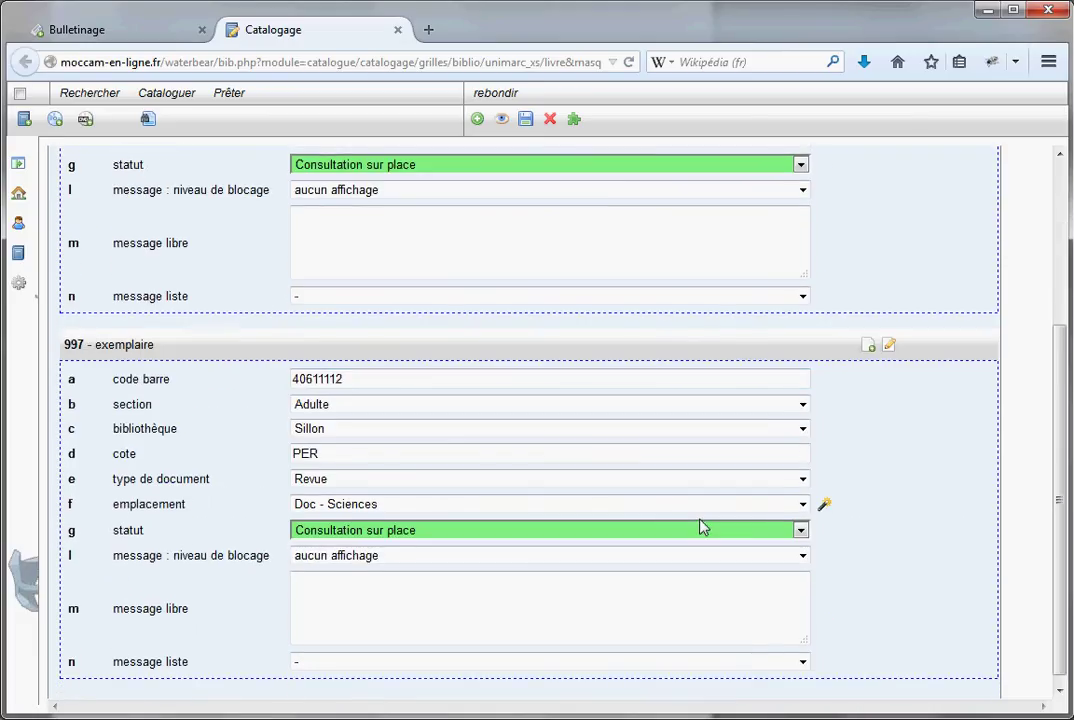
scroll(736, 541, up, 1)
scroll(700, 520, up, 1)
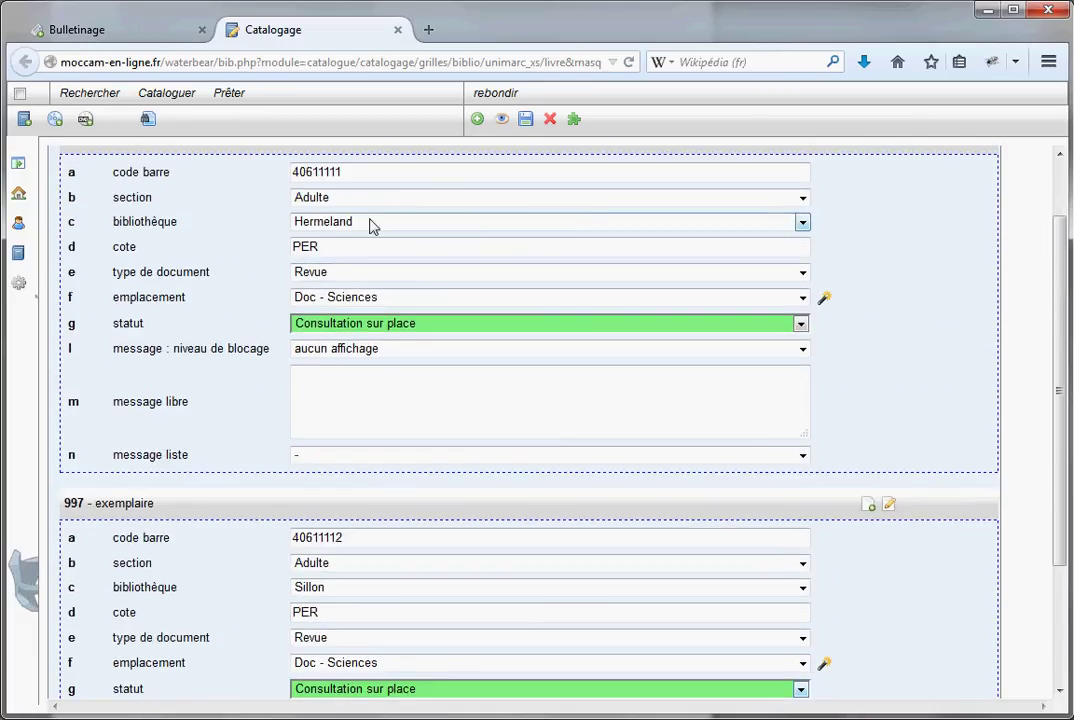
scroll(463, 469, down, 1)
scroll(463, 469, down, 1)
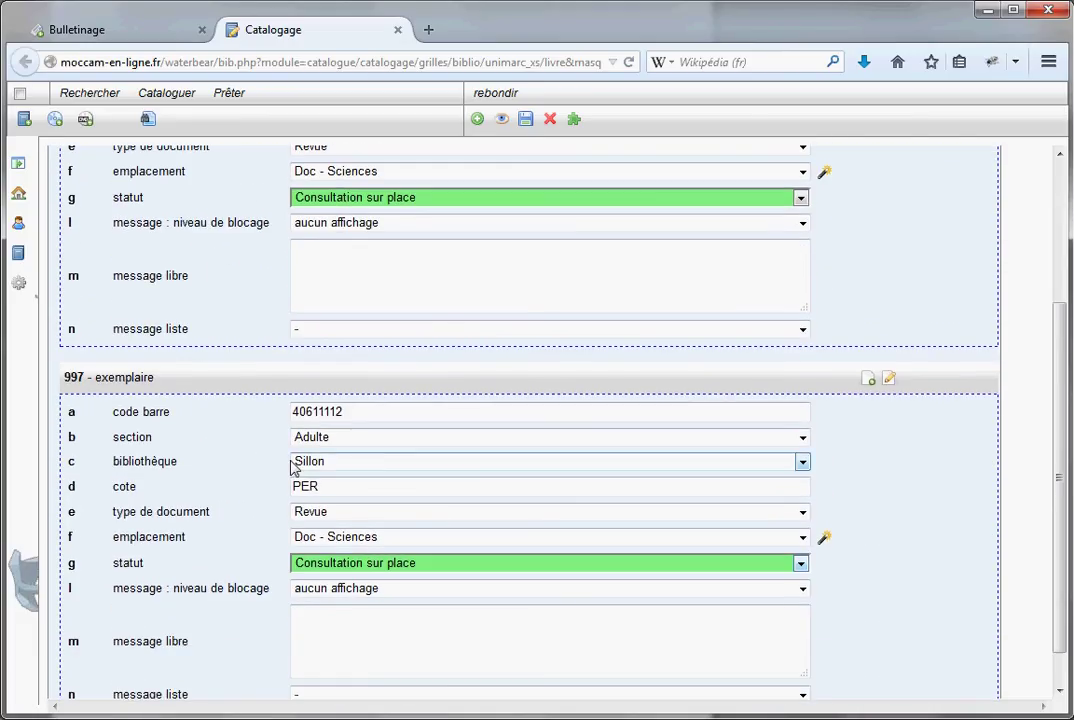
scroll(436, 541, down, 1)
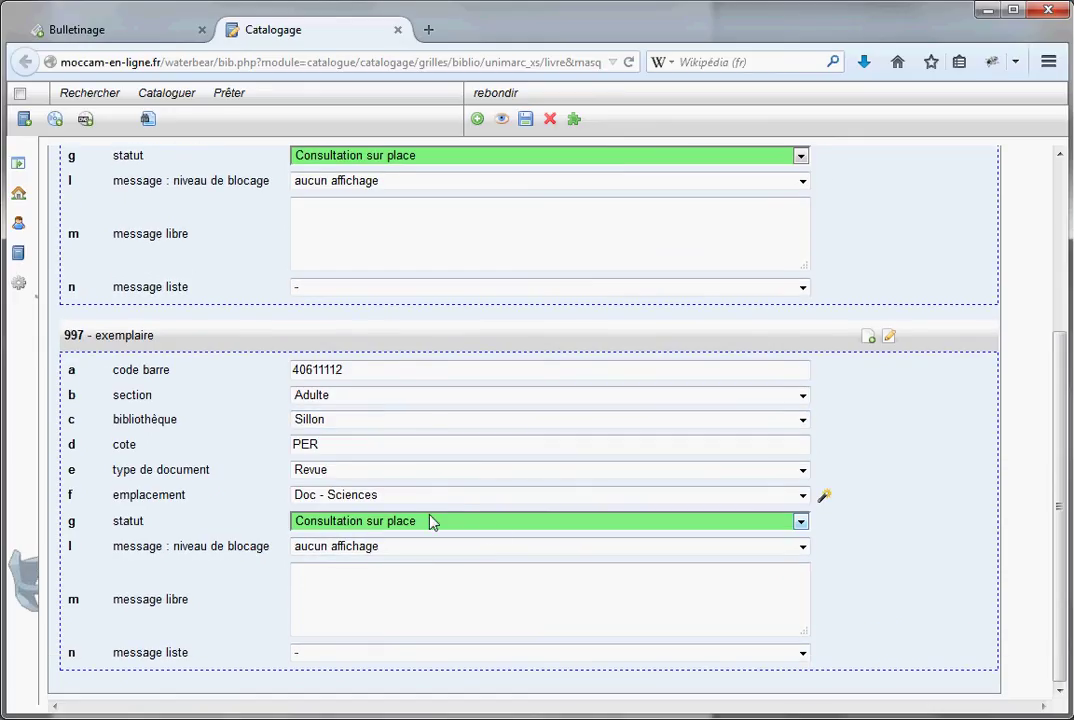
scroll(427, 529, up, 5)
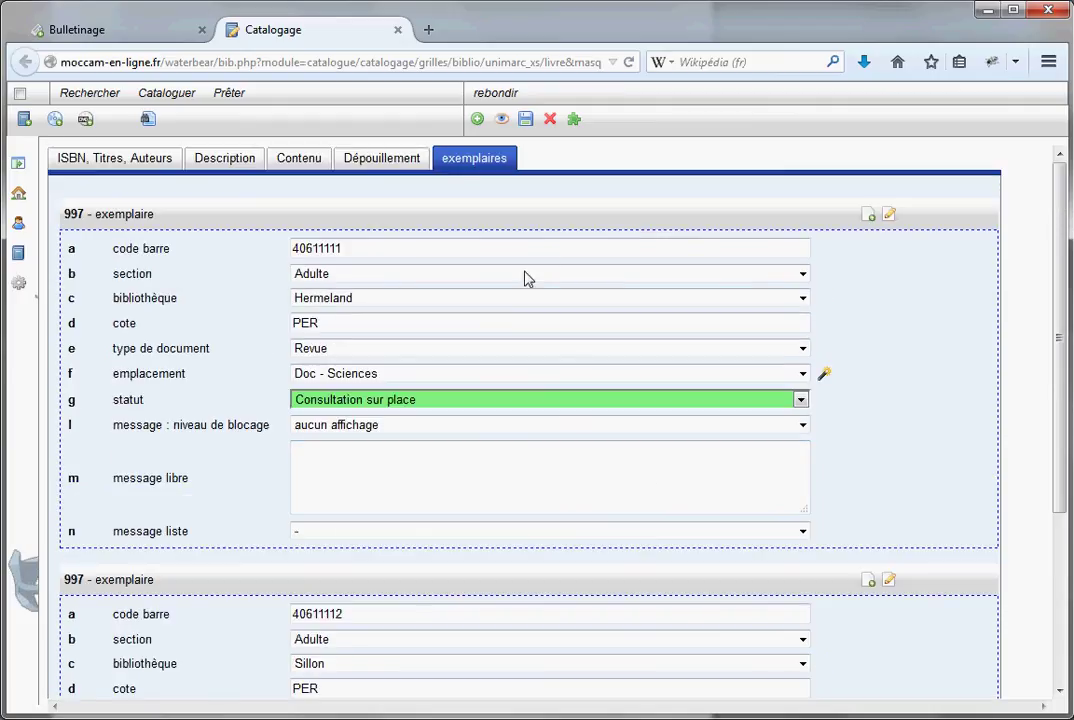
click(398, 30)
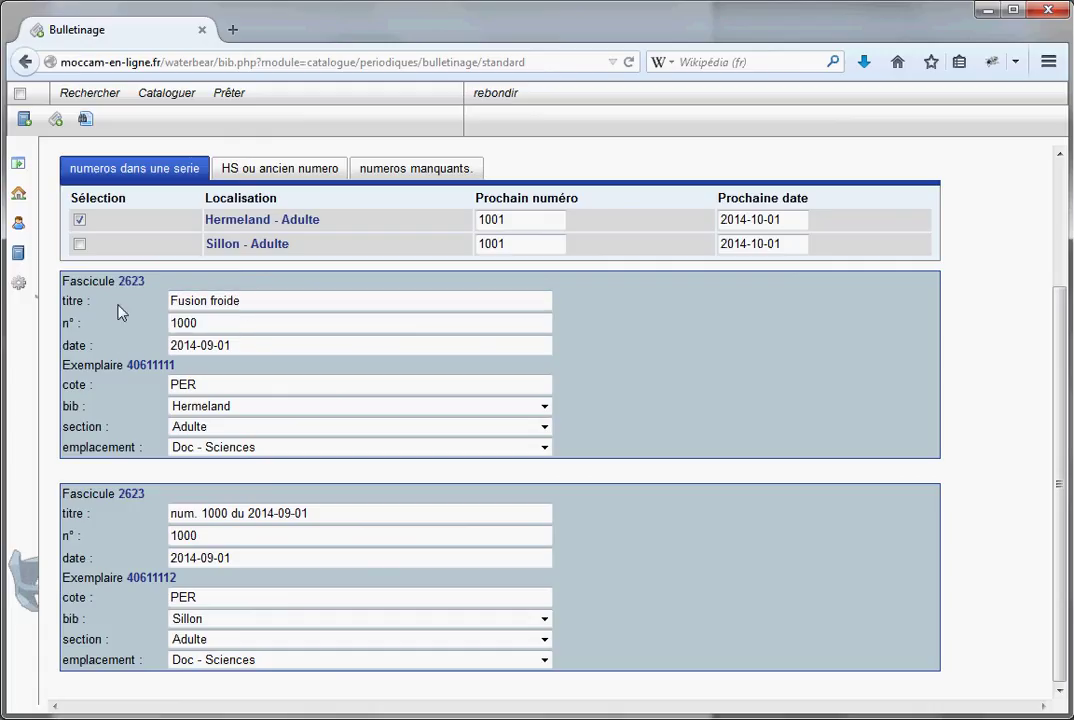
Step: View the catalogue record of the periodical "Science et avenir" and that of its "Fusion froide" issue, closing each one
scroll(207, 383, up, 2)
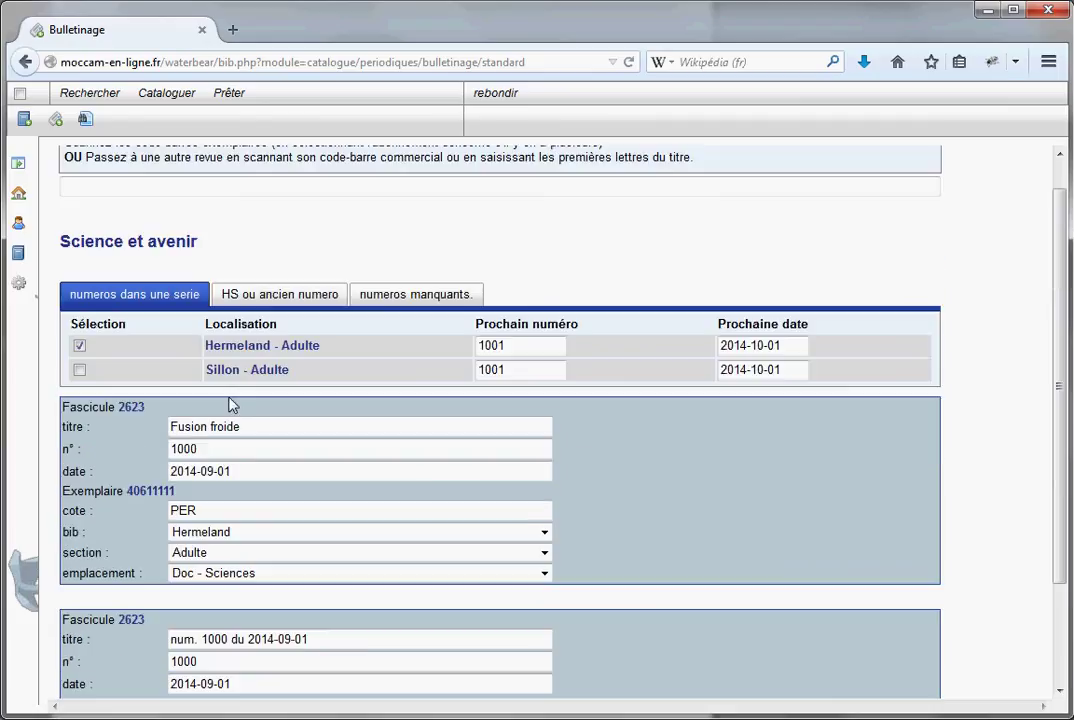
click(95, 241)
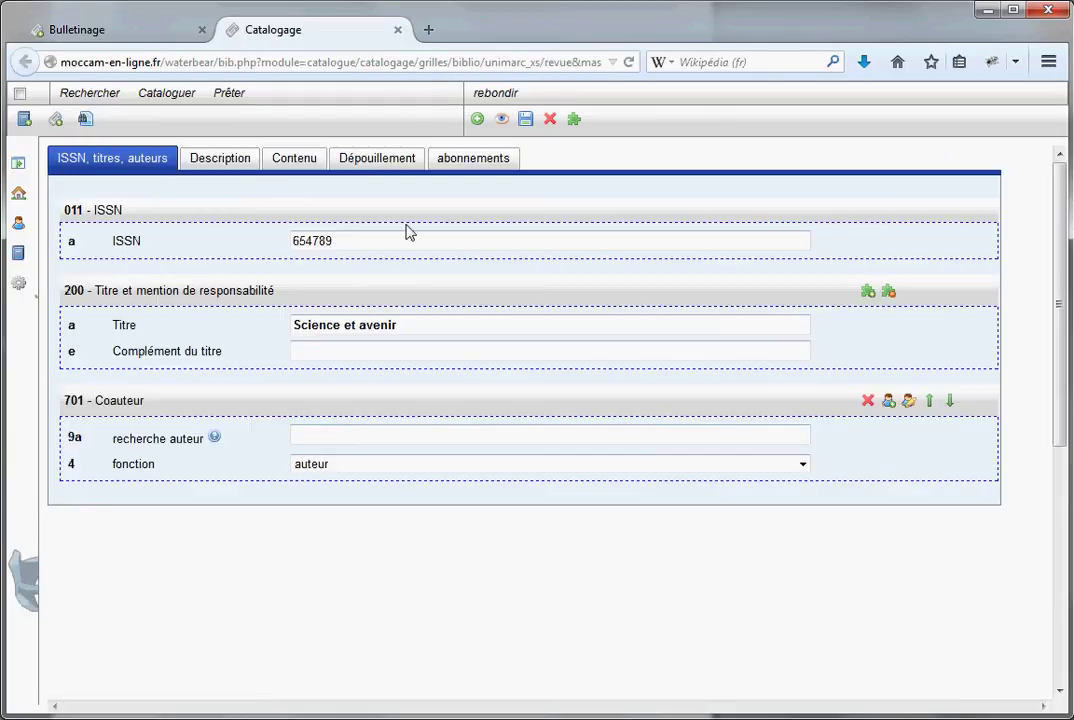
click(398, 30)
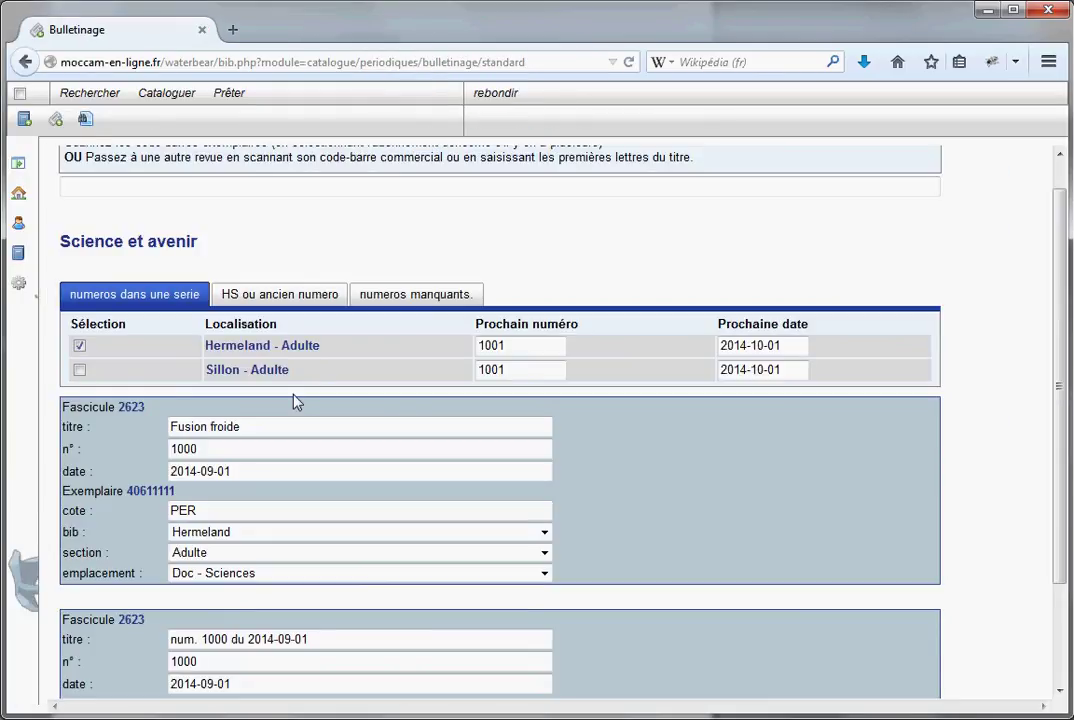
scroll(200, 350, down, 2)
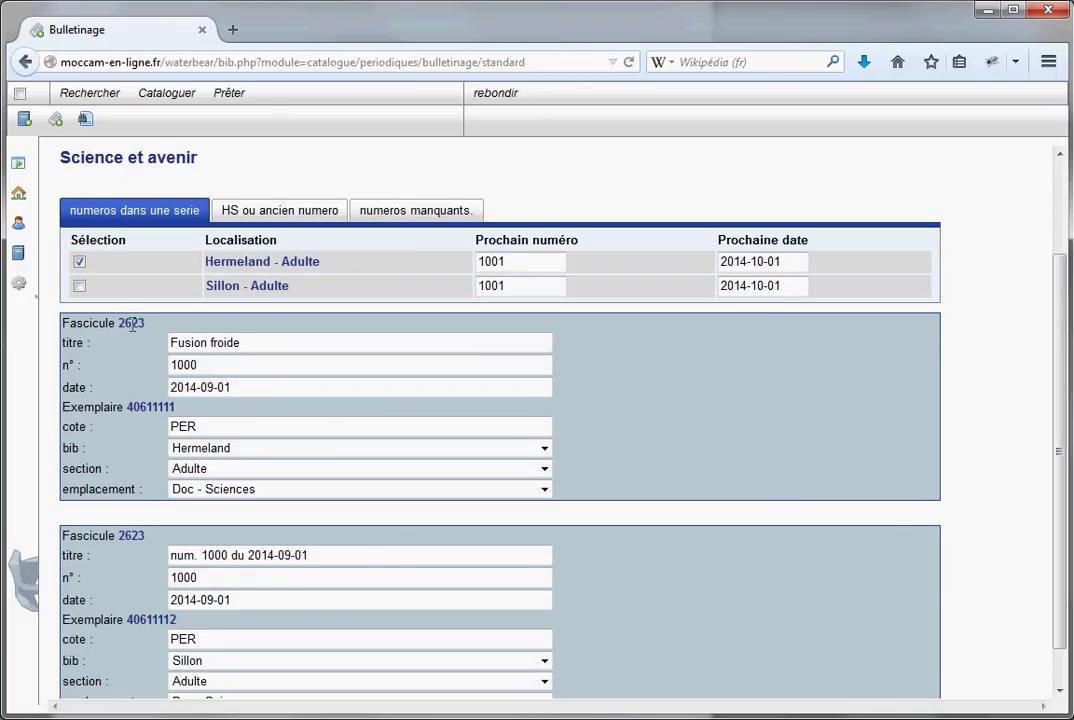
click(130, 325)
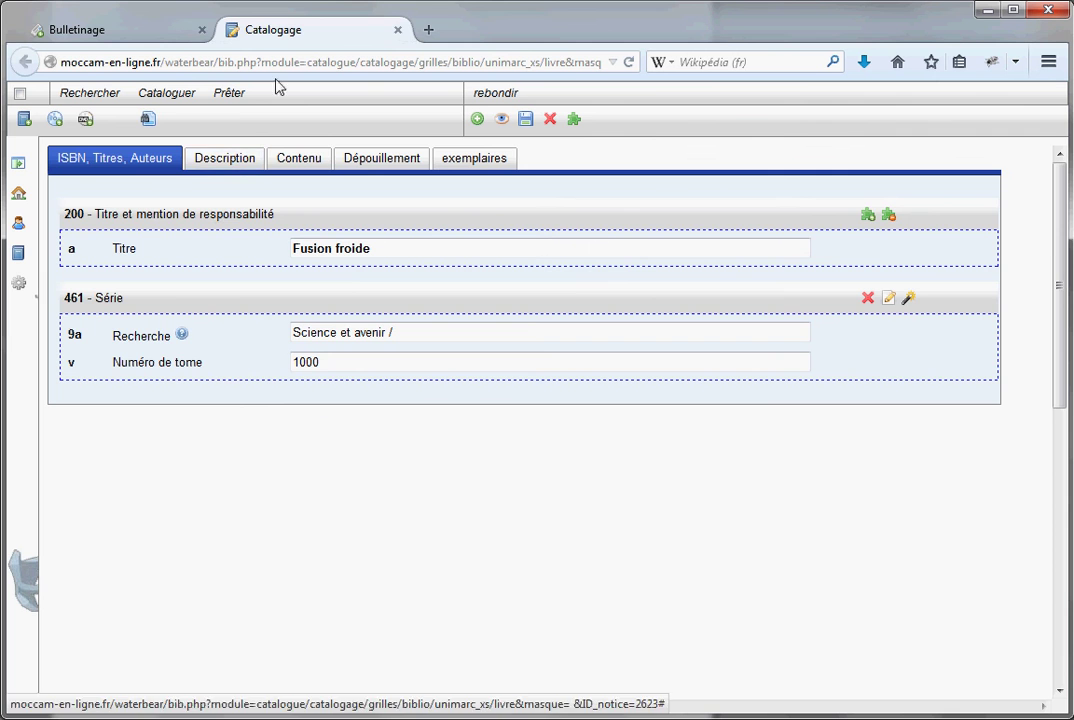
click(398, 30)
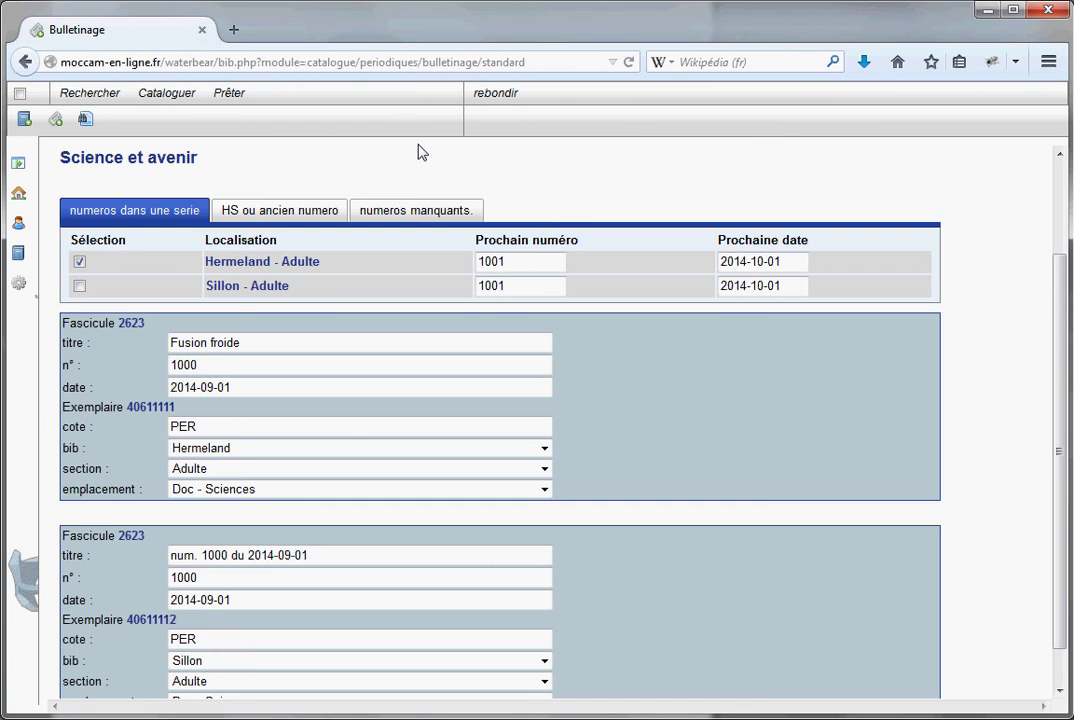
Step: Open the record of copy 40611111, examine its location and status fields, and close it
click(150, 407)
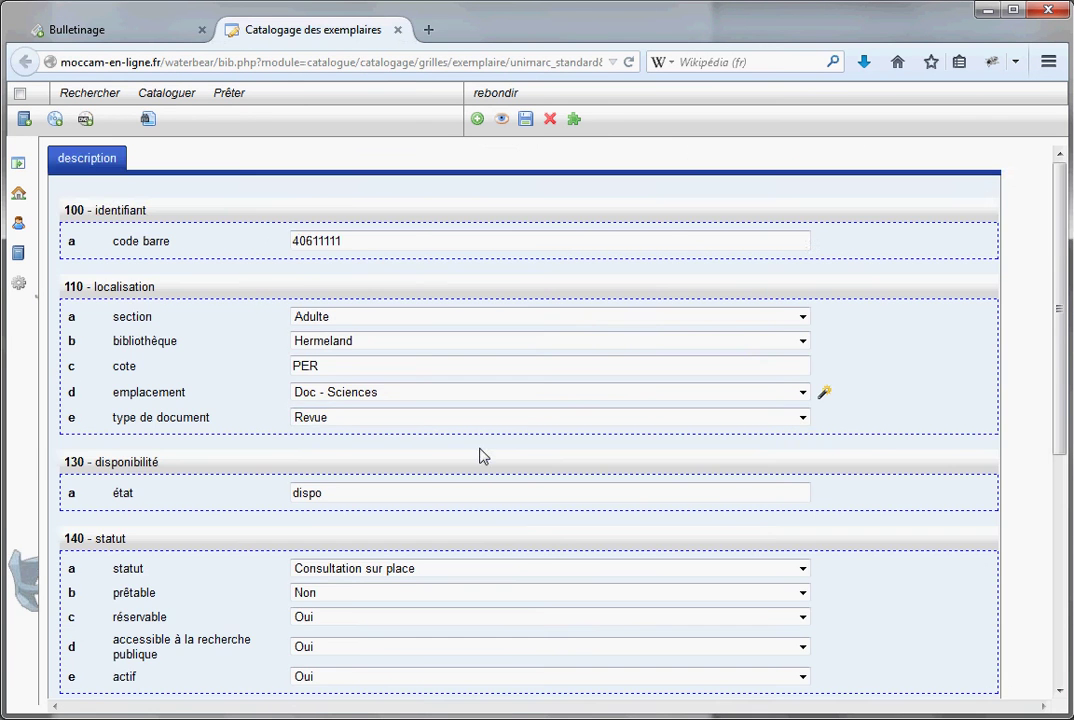
scroll(480, 456, down, 3)
scroll(424, 270, up, 1)
click(398, 30)
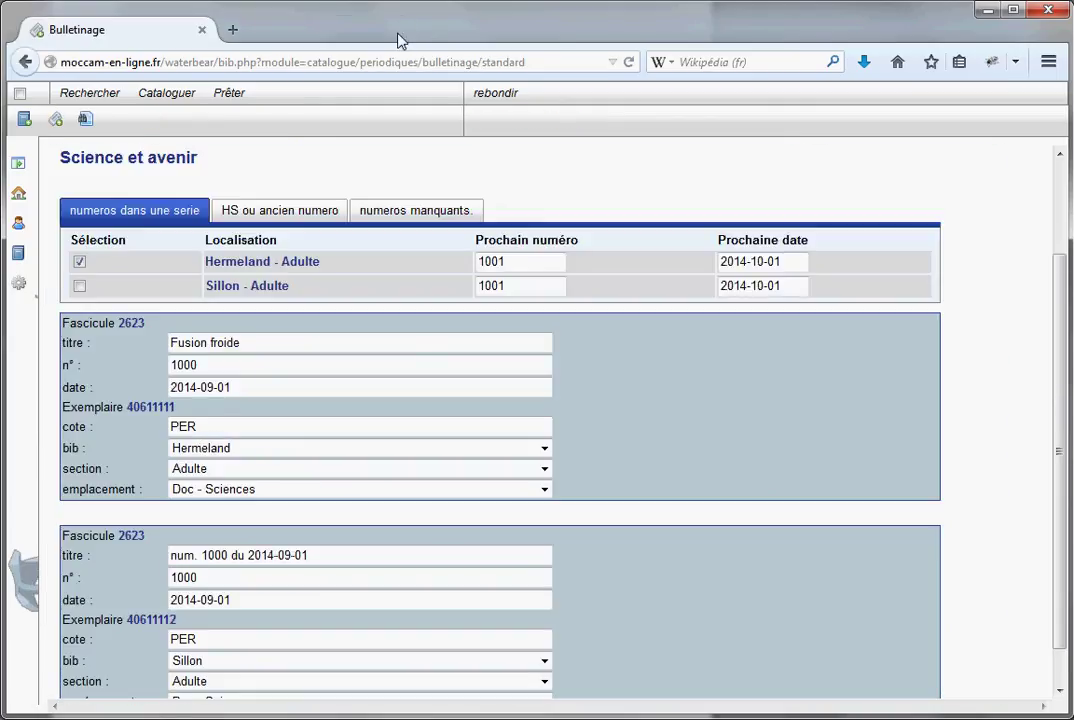
Step: Display the "cataloguer" option for the "Fusion froide" issue and for copy 40611111
click(131, 323)
click(784, 395)
click(147, 408)
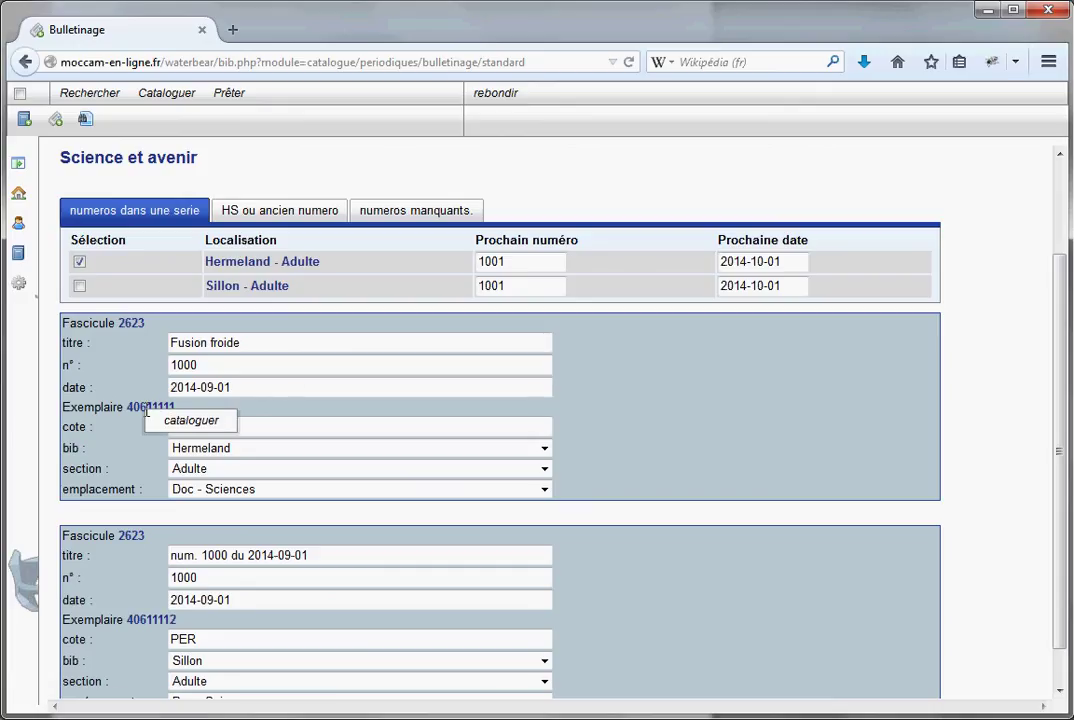
Step: Open the reservation form for the "Fusion froide" issue and close it without reserving
click(131, 322)
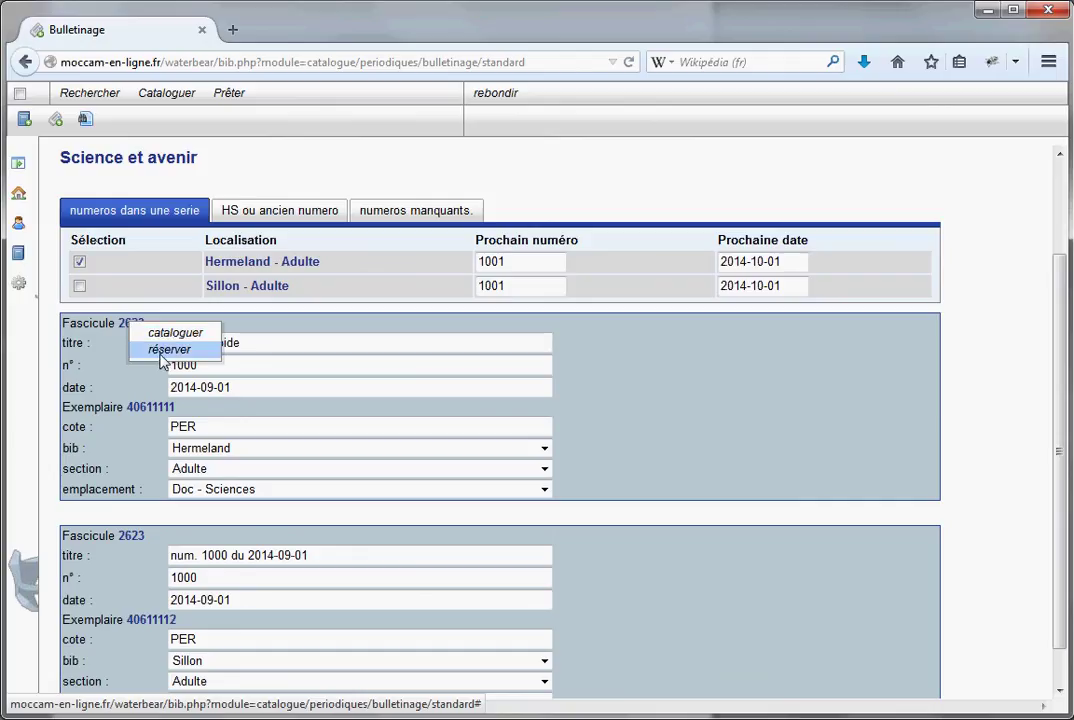
click(168, 349)
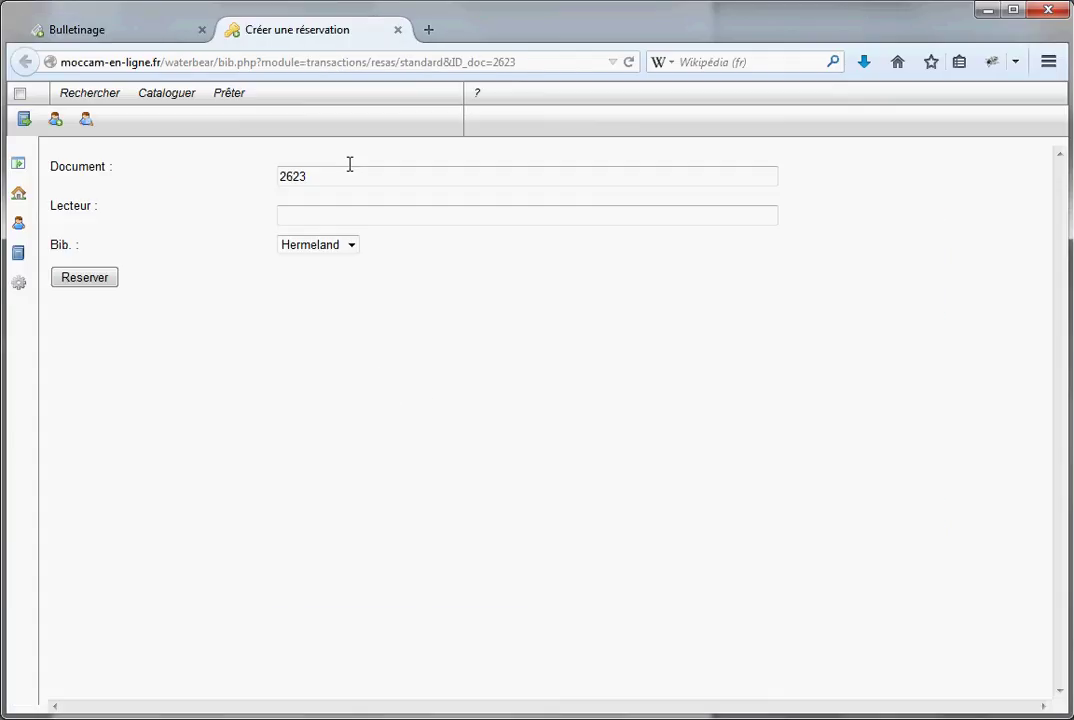
click(397, 30)
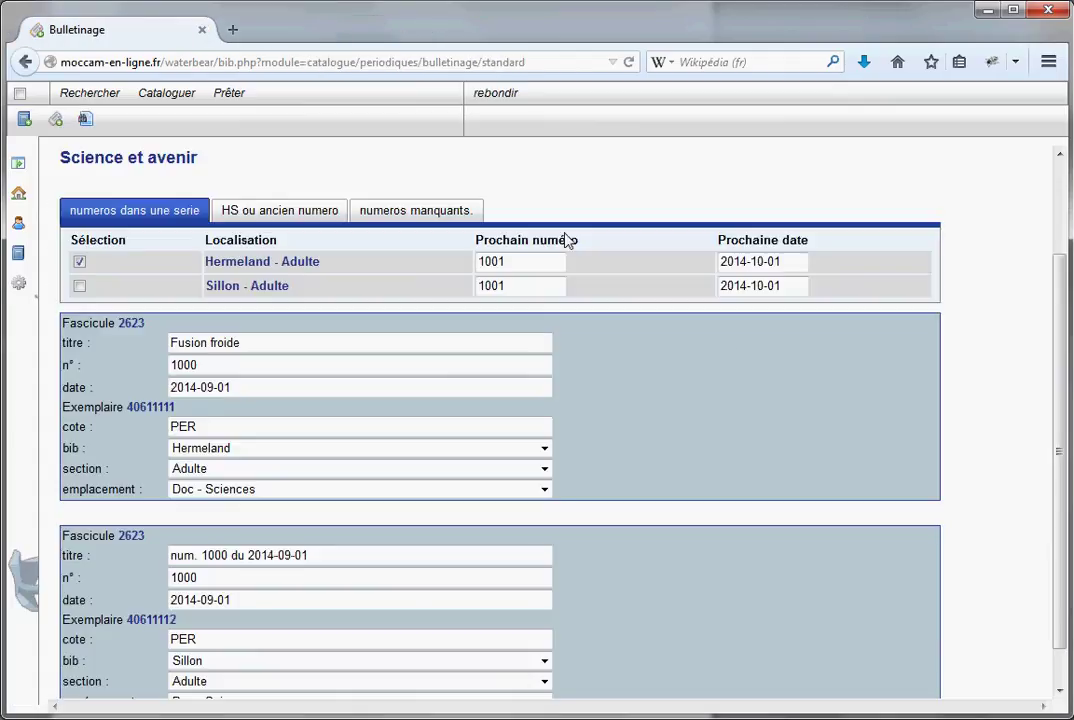
Step: Open the "Hermeland - Adulte" subscription record, examine its publication frequency and months, and close it
scroll(730, 380, down, 1)
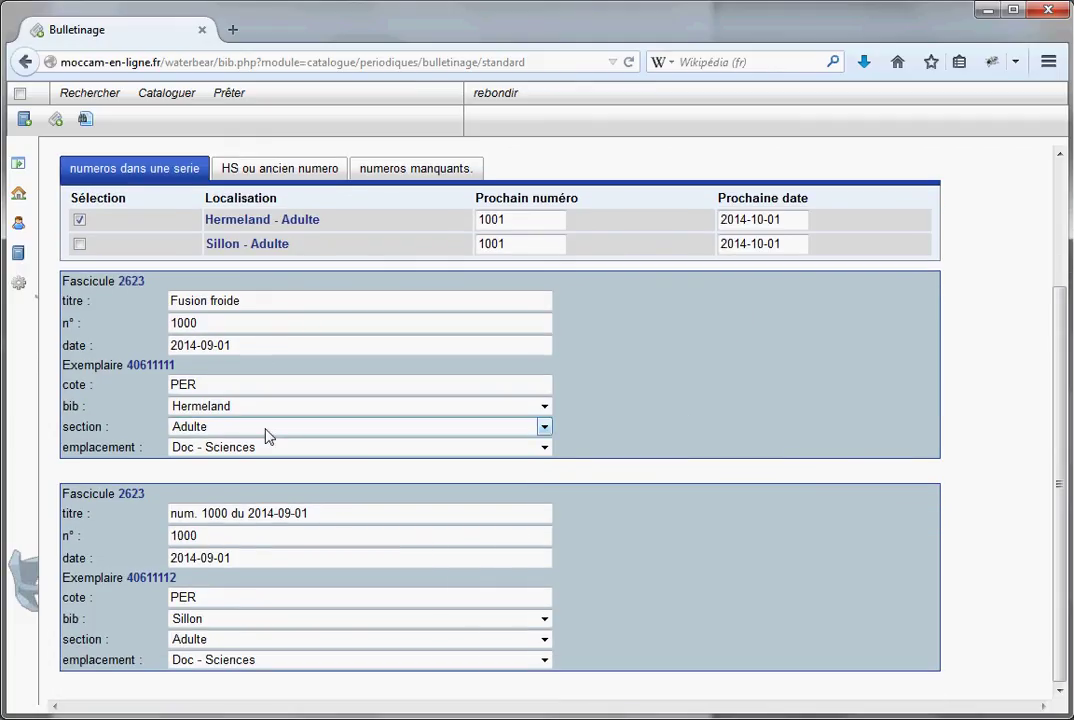
click(230, 220)
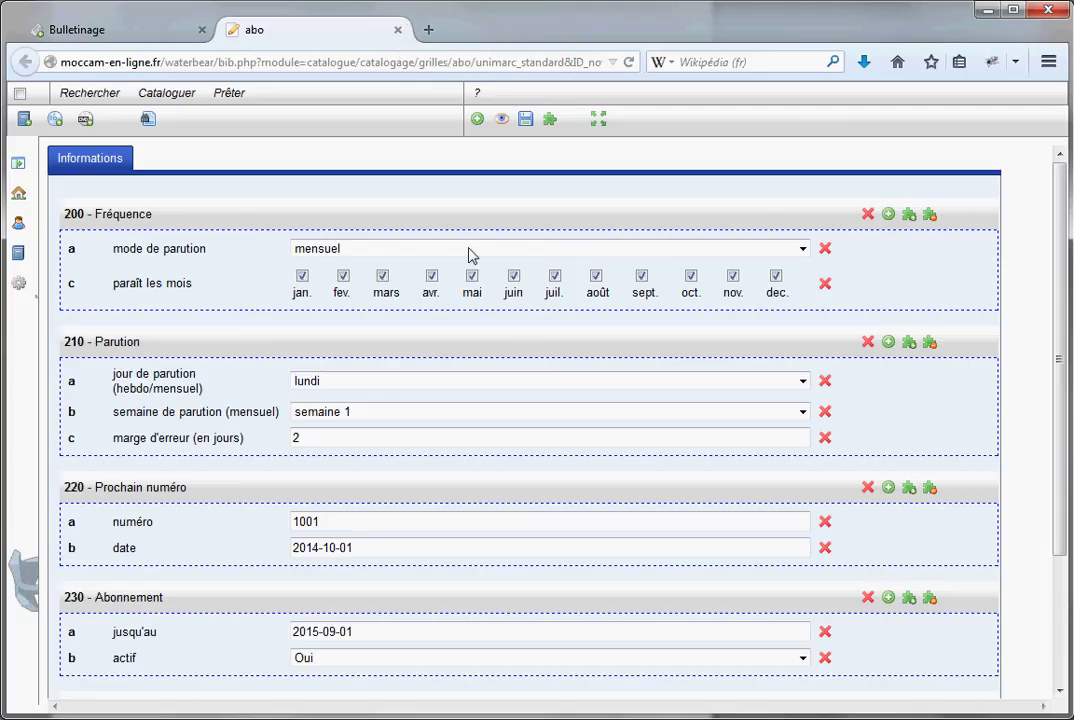
click(595, 278)
click(397, 30)
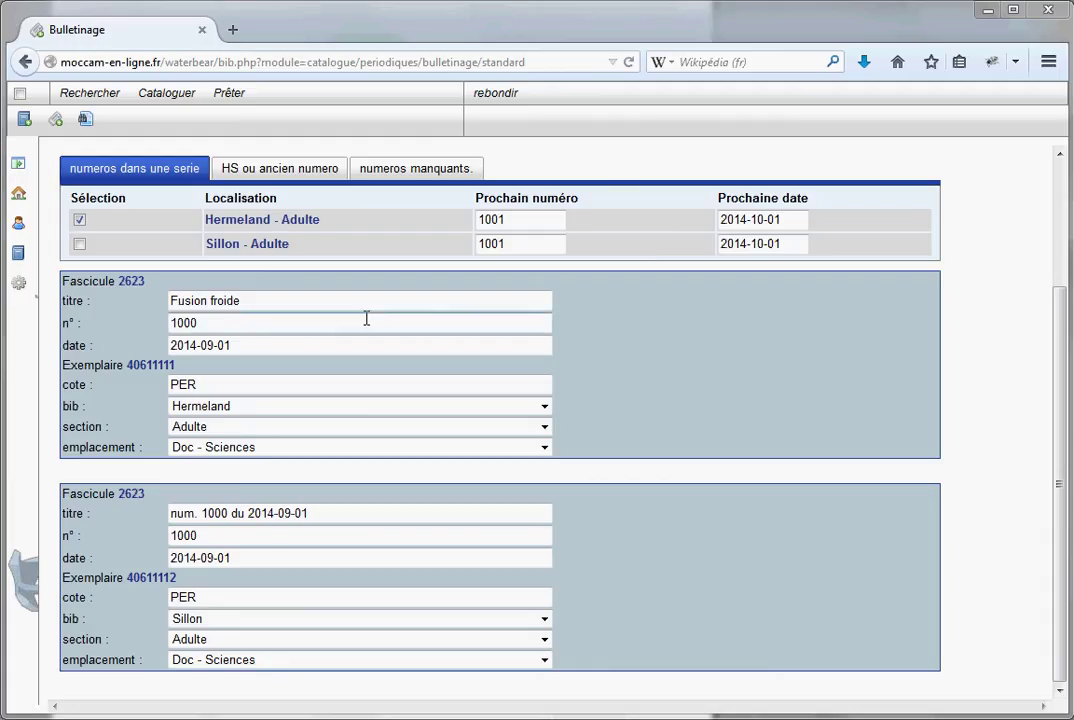
Step: Set the next issue date to 2014-11-01 for both the Hermeland and Sillon subscriptions
click(490, 226)
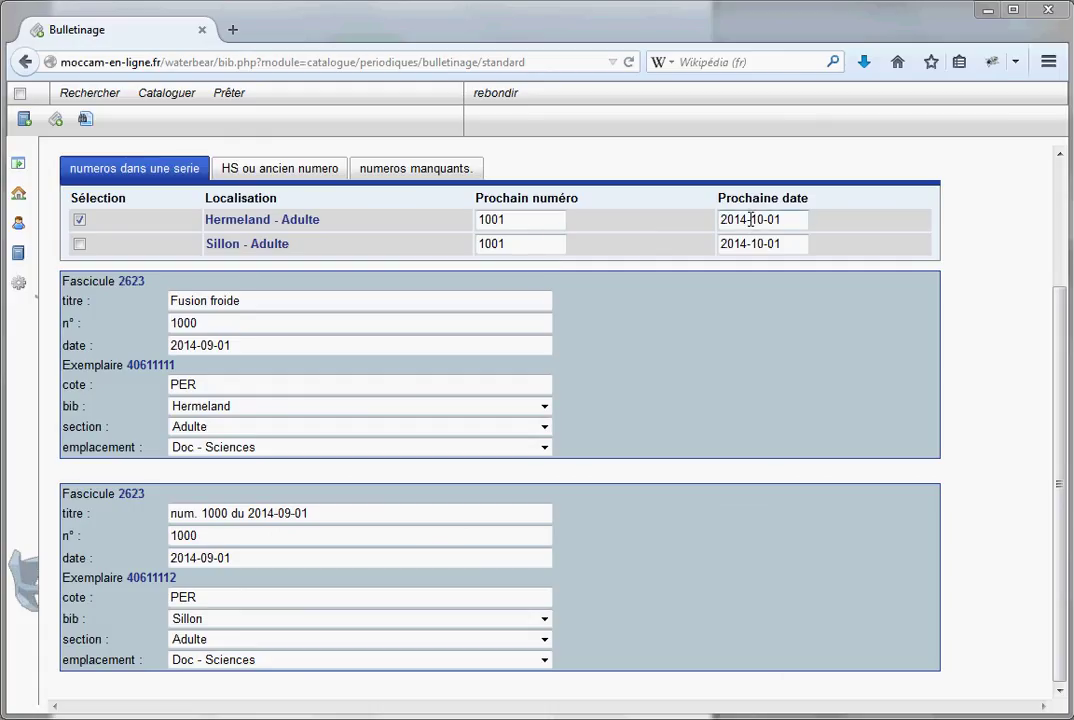
drag(751, 219, 763, 220)
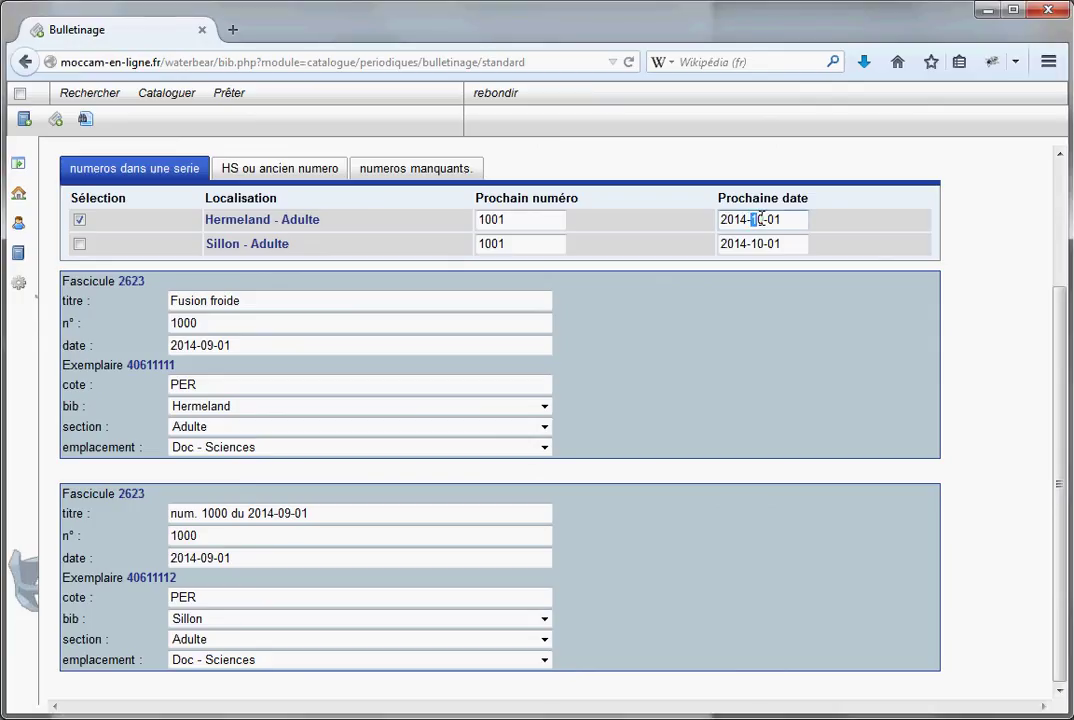
text(11)
drag(751, 243, 760, 244)
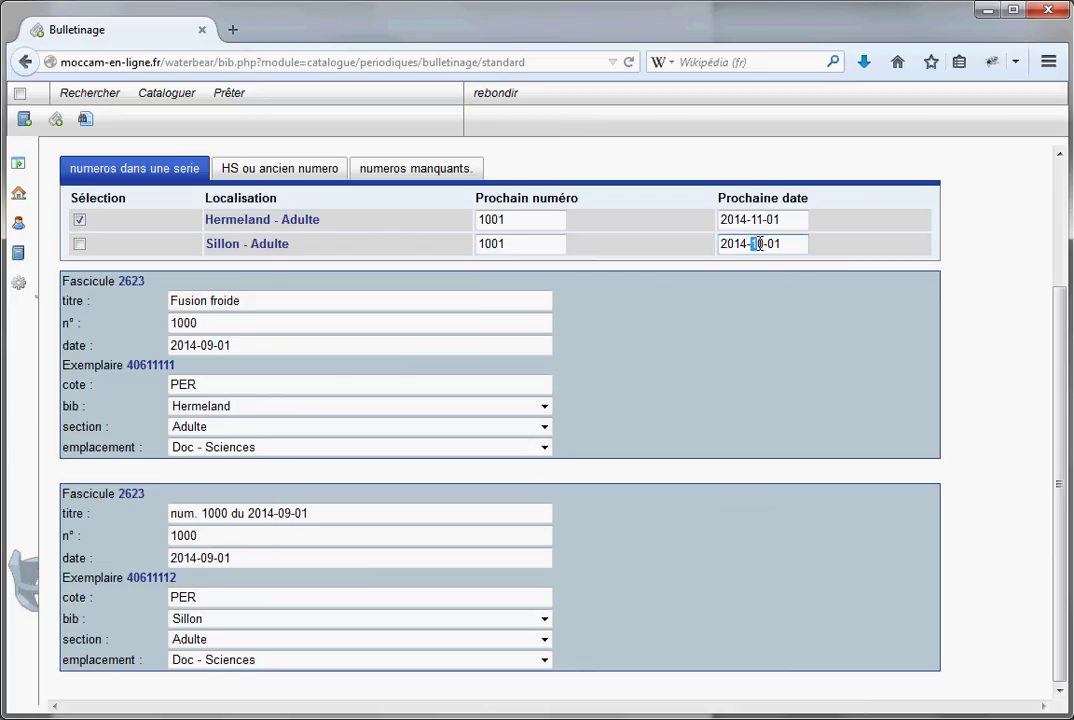
text(11)
Step: Switch the bulletinage to the periodical "Sciences humaines" and return to "Science et avenir"
scroll(460, 438, up, 3)
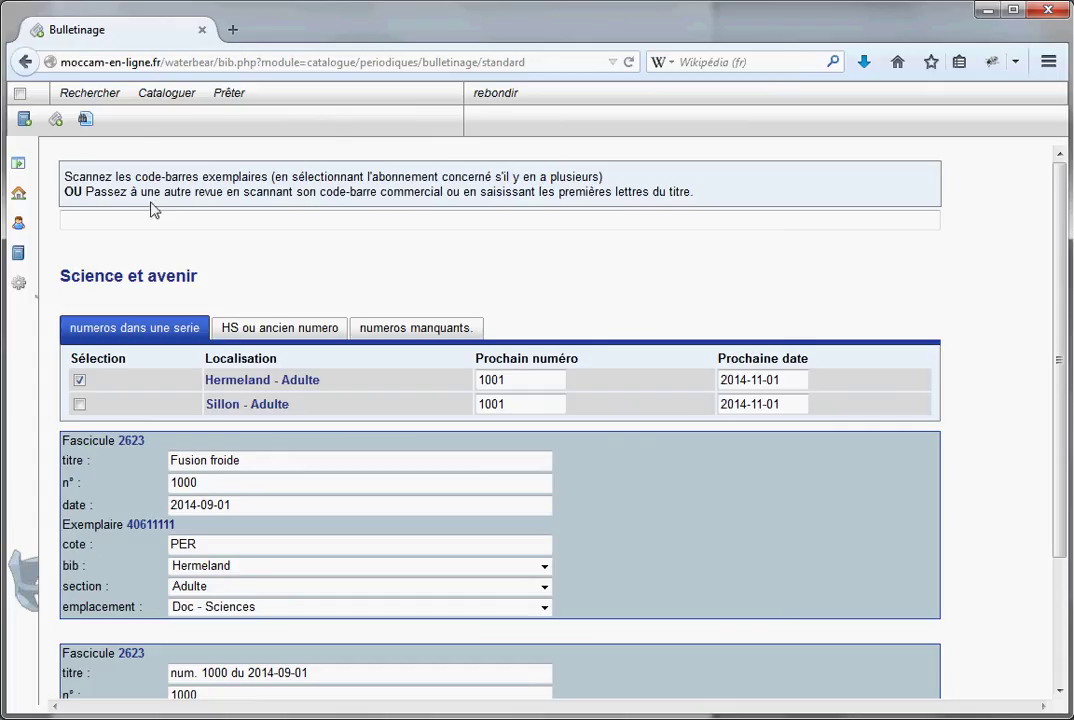
click(122, 218)
text(sc)
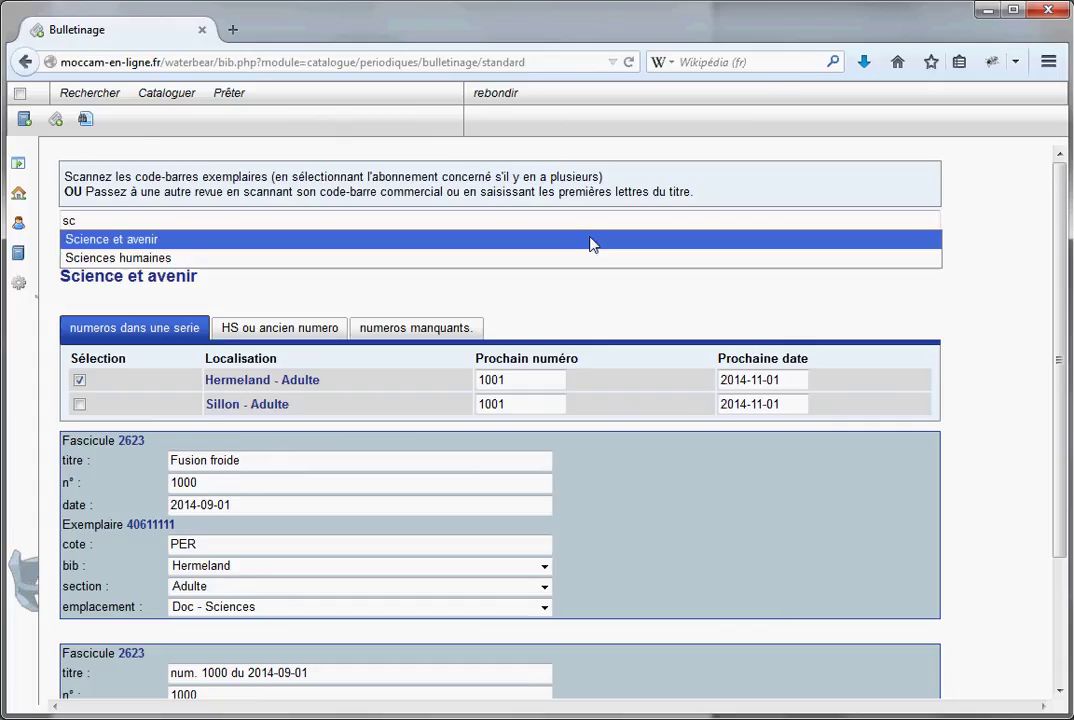
click(200, 257)
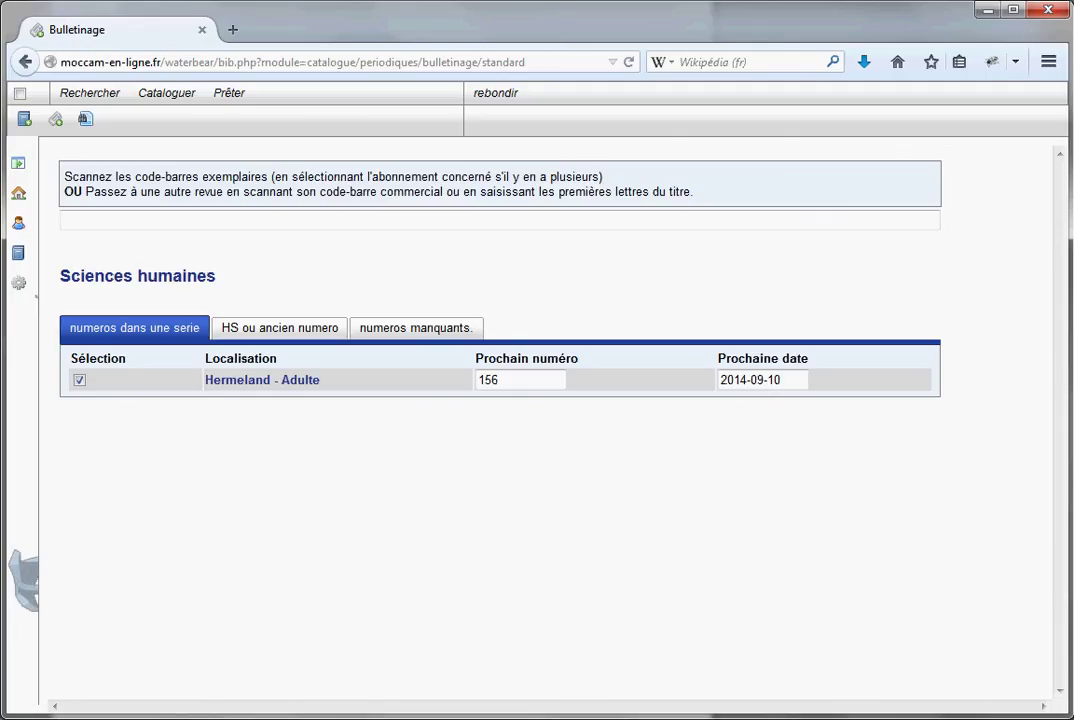
key(Return)
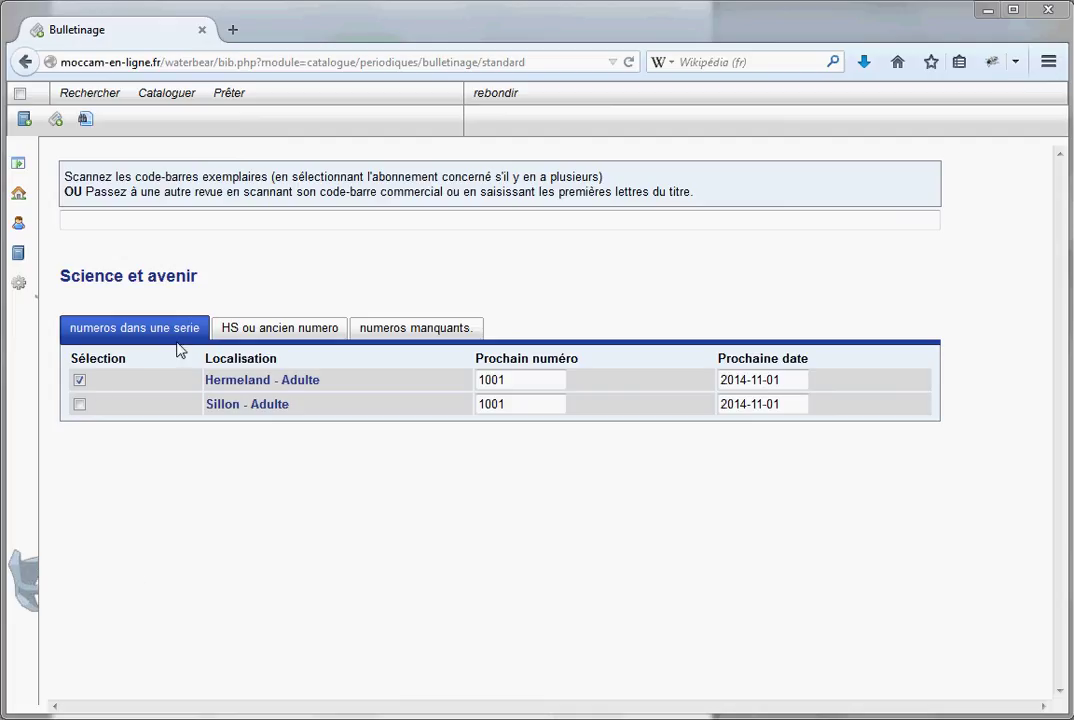
Step: Examine the entry views for special or old issues and for missing issues, and Hermeland's next number in the series view
click(250, 335)
click(370, 335)
click(280, 332)
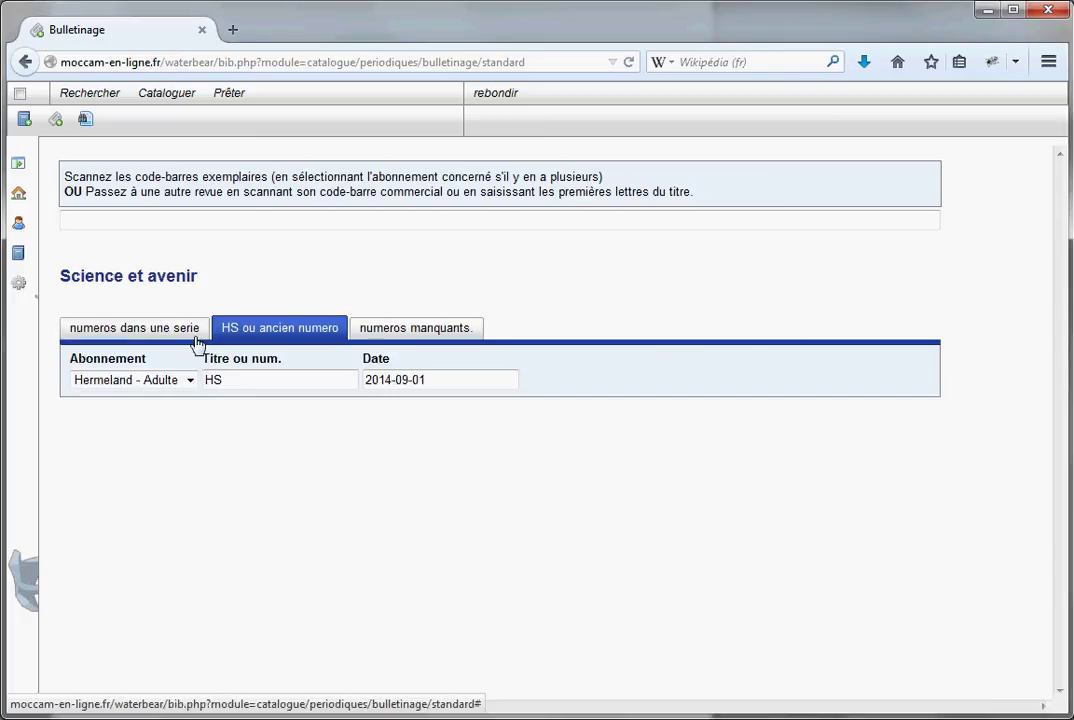
click(135, 337)
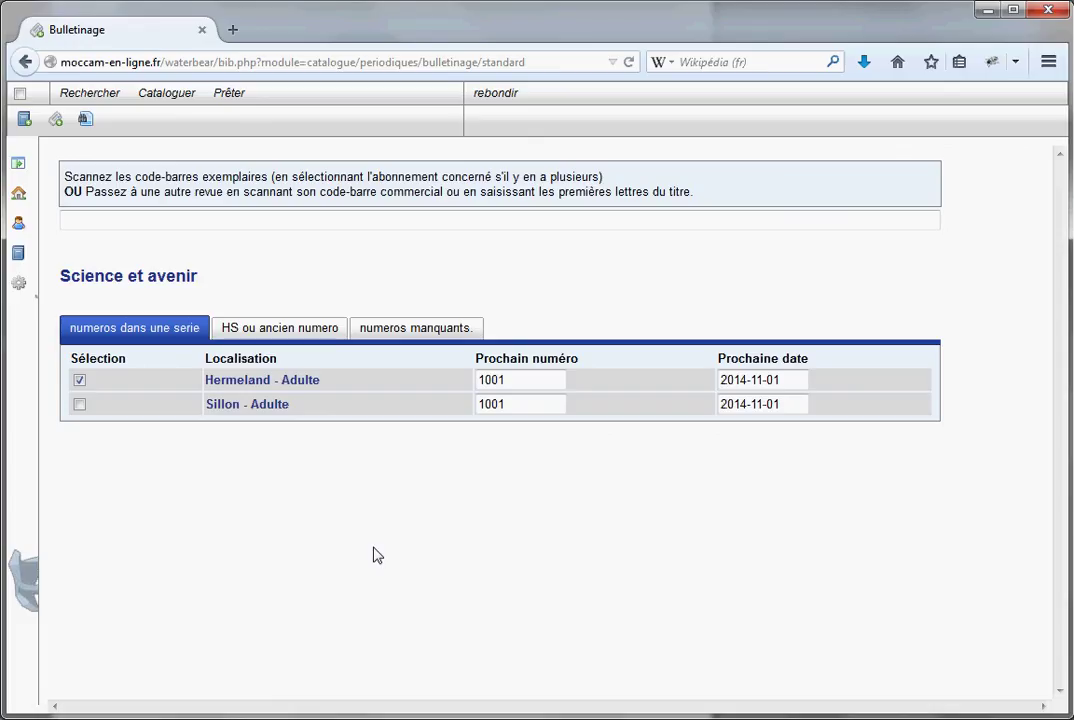
click(287, 339)
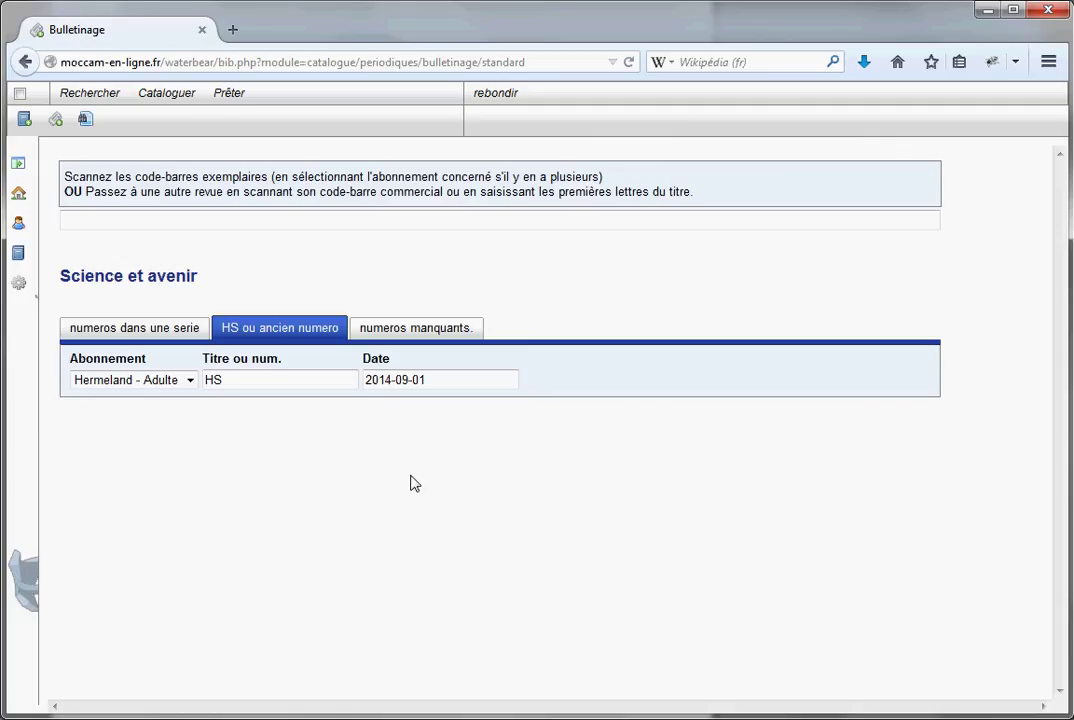
click(152, 337)
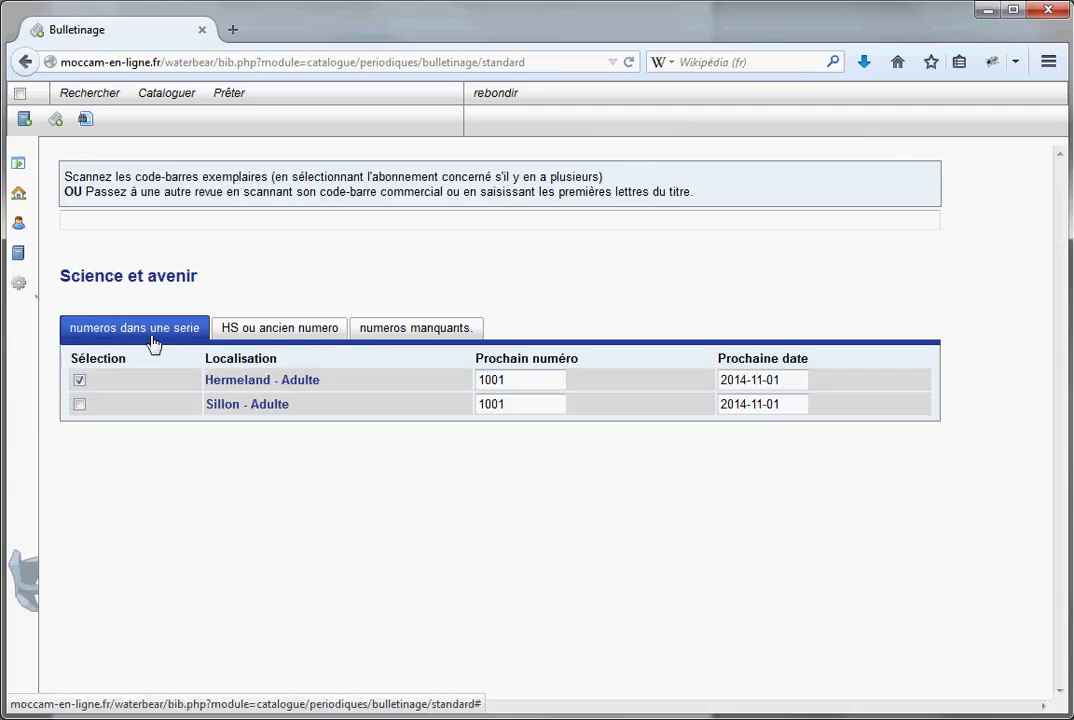
double_click(495, 380)
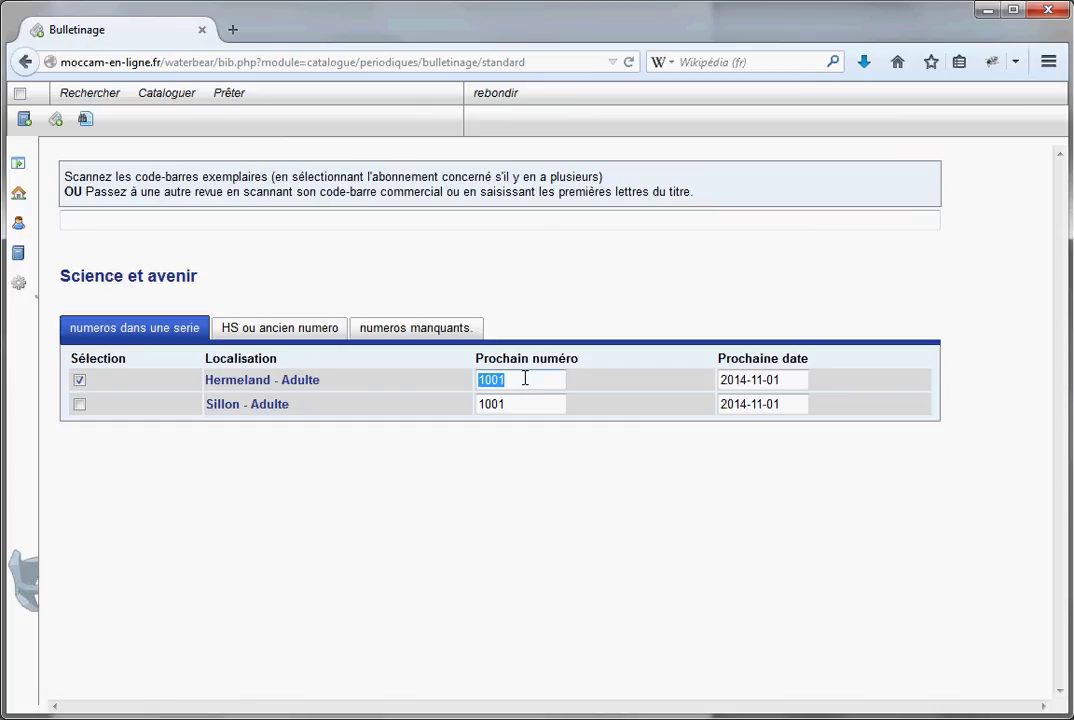
click(519, 378)
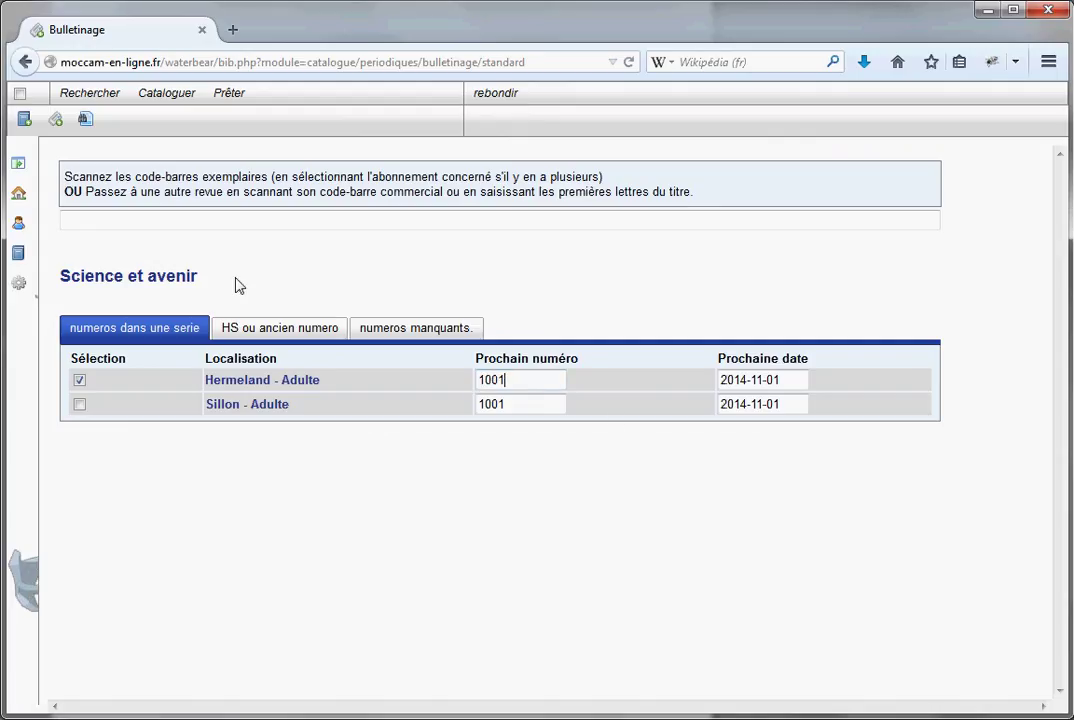
click(161, 224)
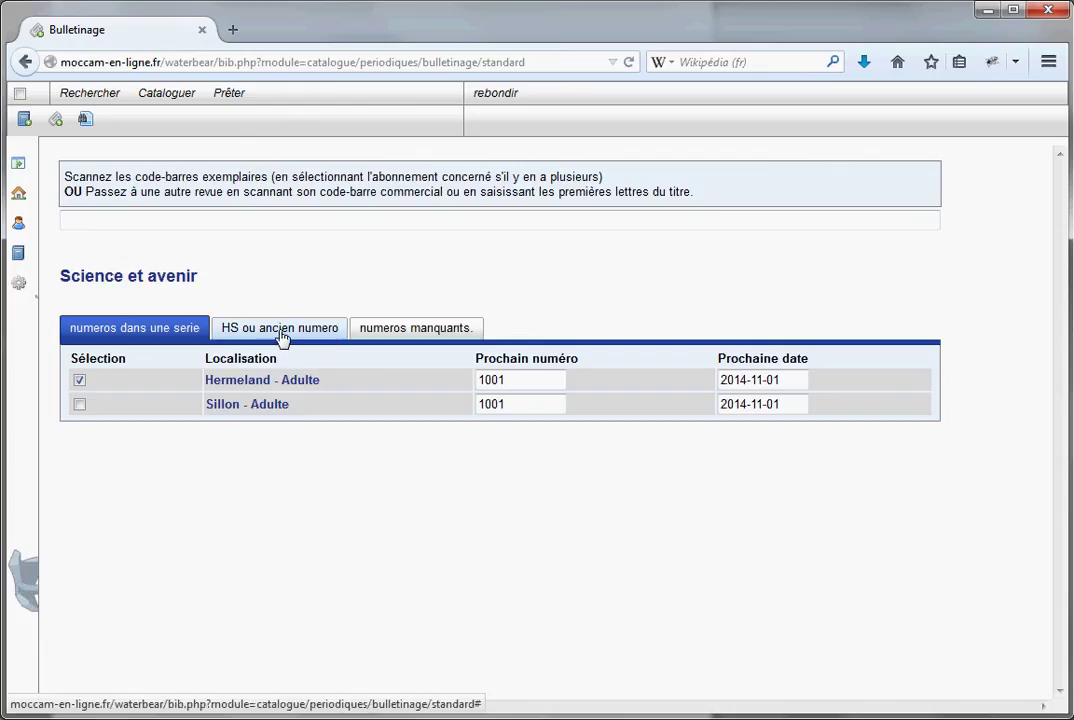
Step: Prepare a special issue for the "Hermeland - Adulte" subscription with the title "Hors série Archéologie"
click(245, 337)
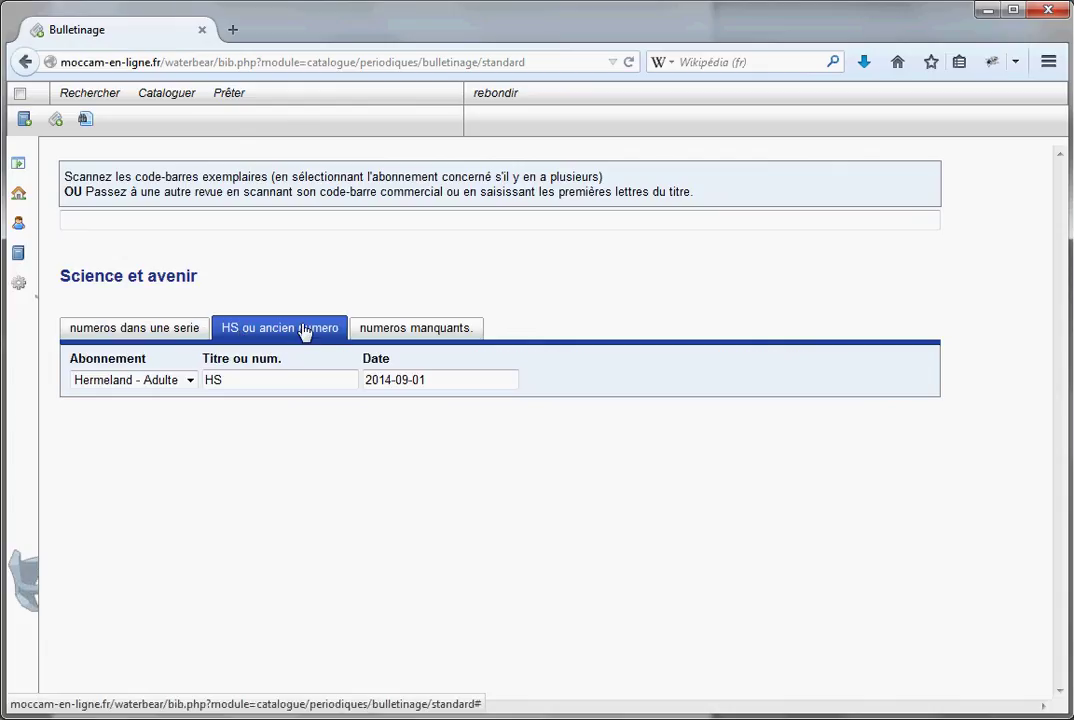
click(189, 380)
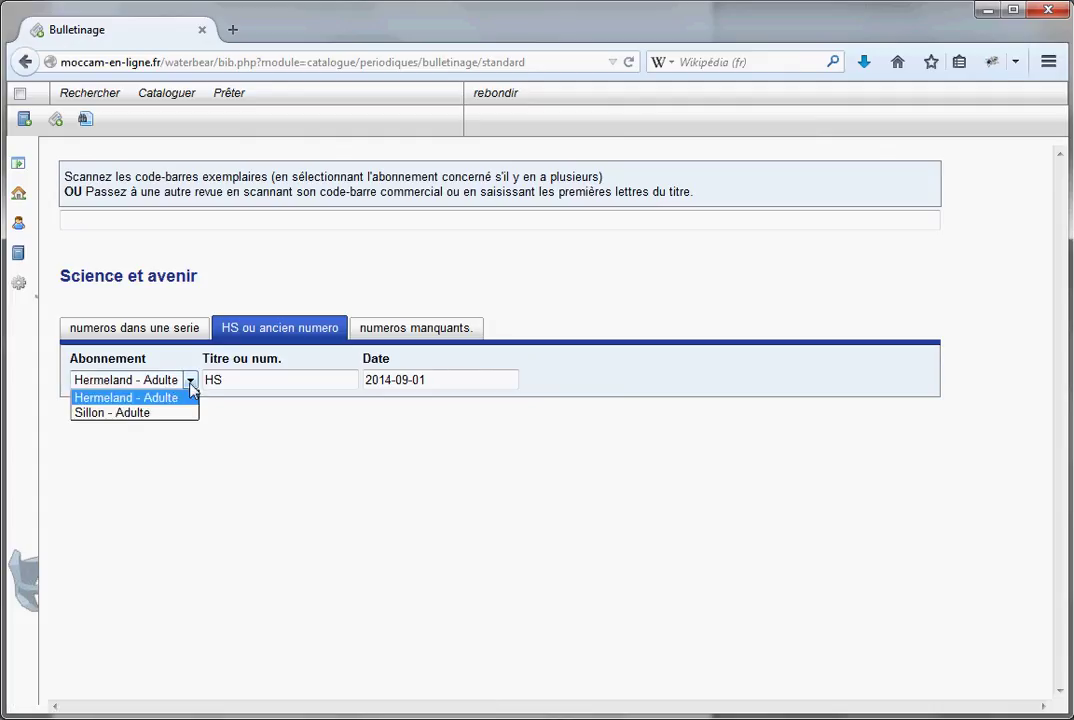
click(112, 400)
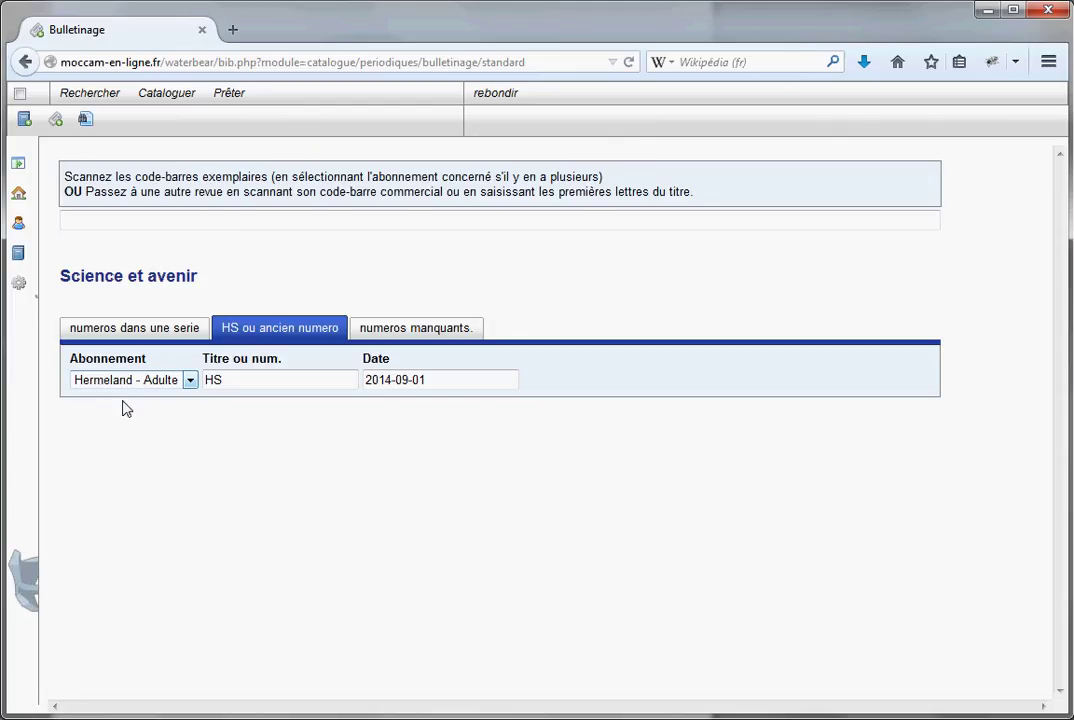
click(240, 388)
drag(235, 378, 166, 381)
text(Hors série Archéol)
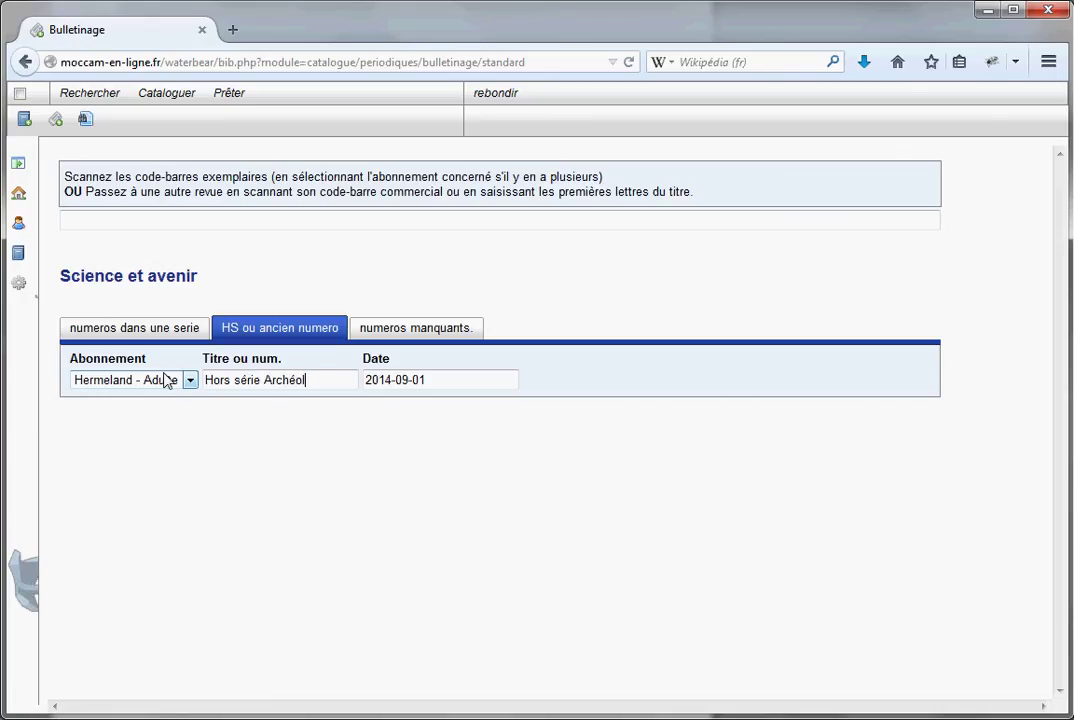
text(ogie)
Step: Receive the special issue by entering copy barcode 40611113
key(Tab)
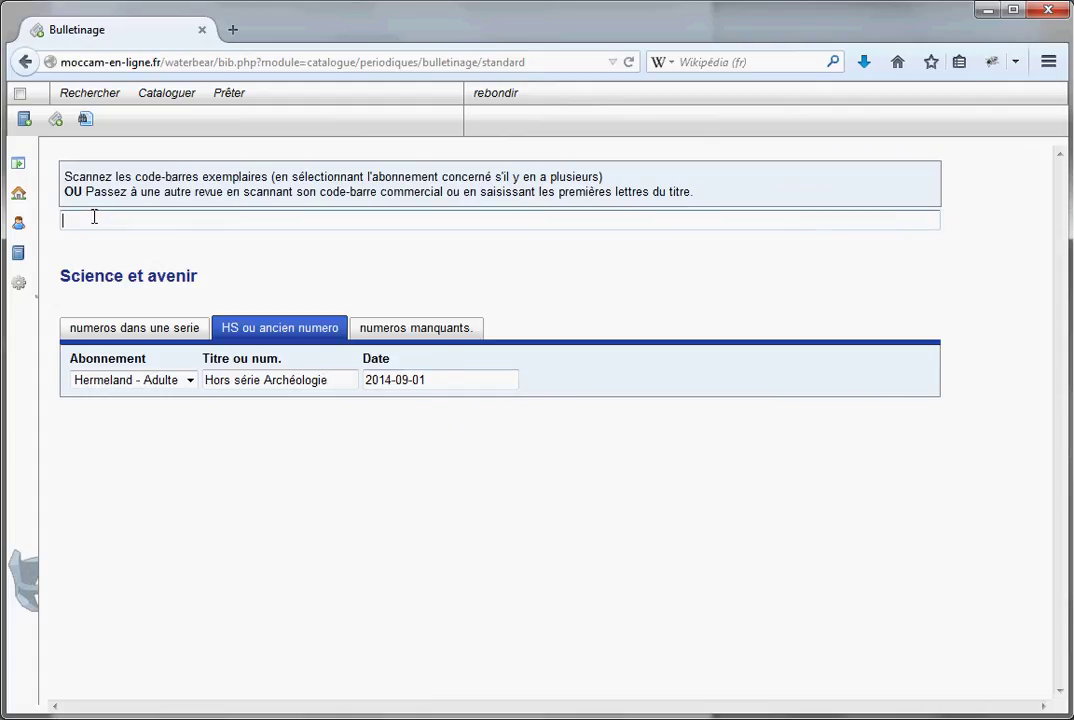
text(40)
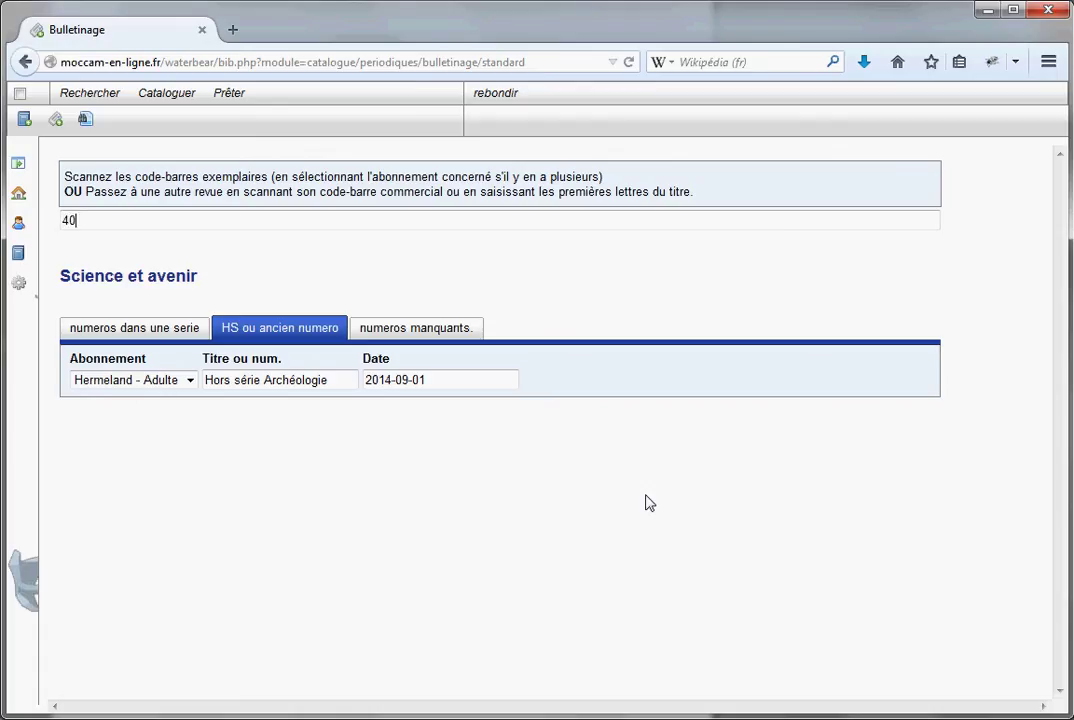
text(611113)
key(Return)
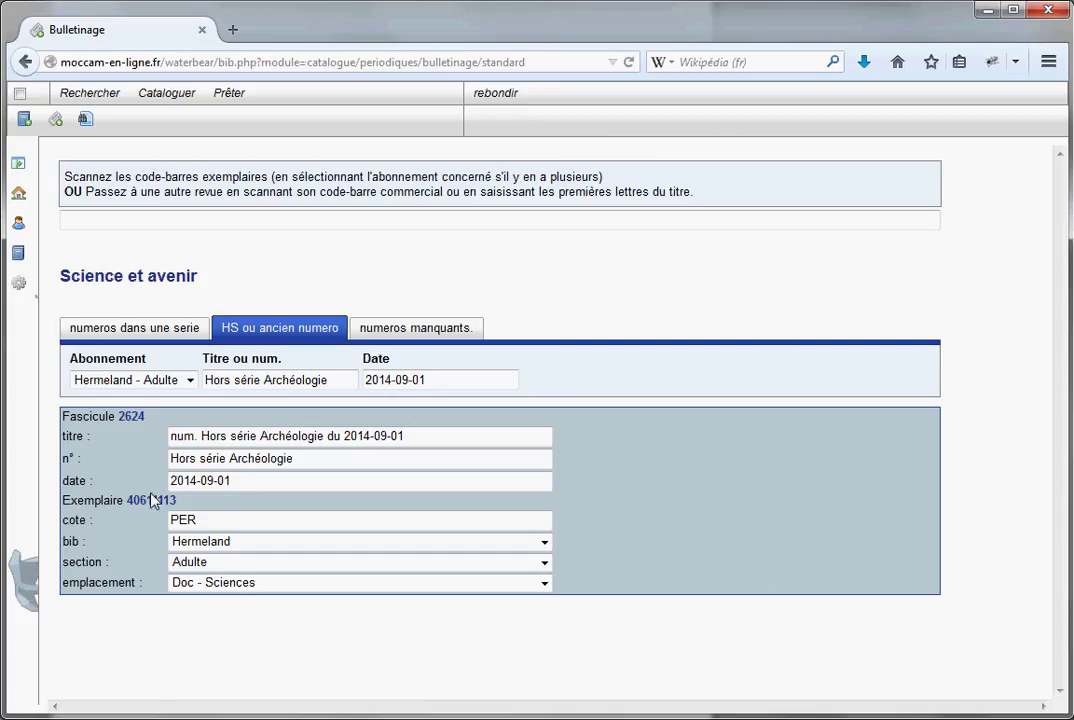
Step: Check Hermeland's next issue number in the series view, and consult the periodical structure diagram before returning to bulletinage
click(148, 332)
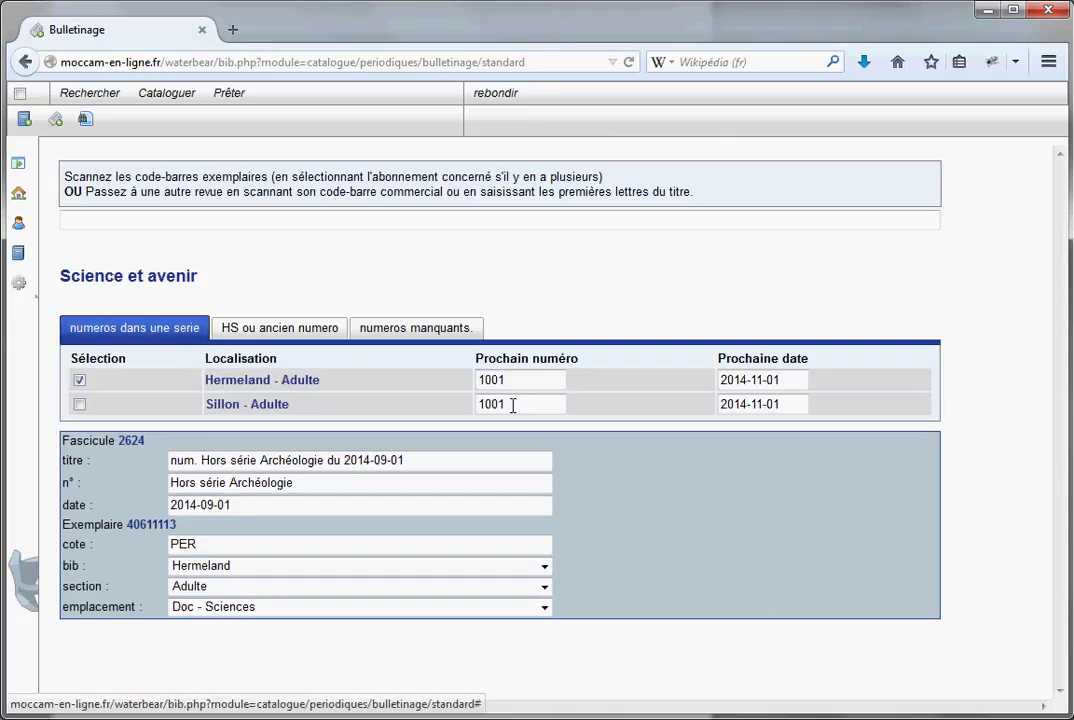
double_click(508, 379)
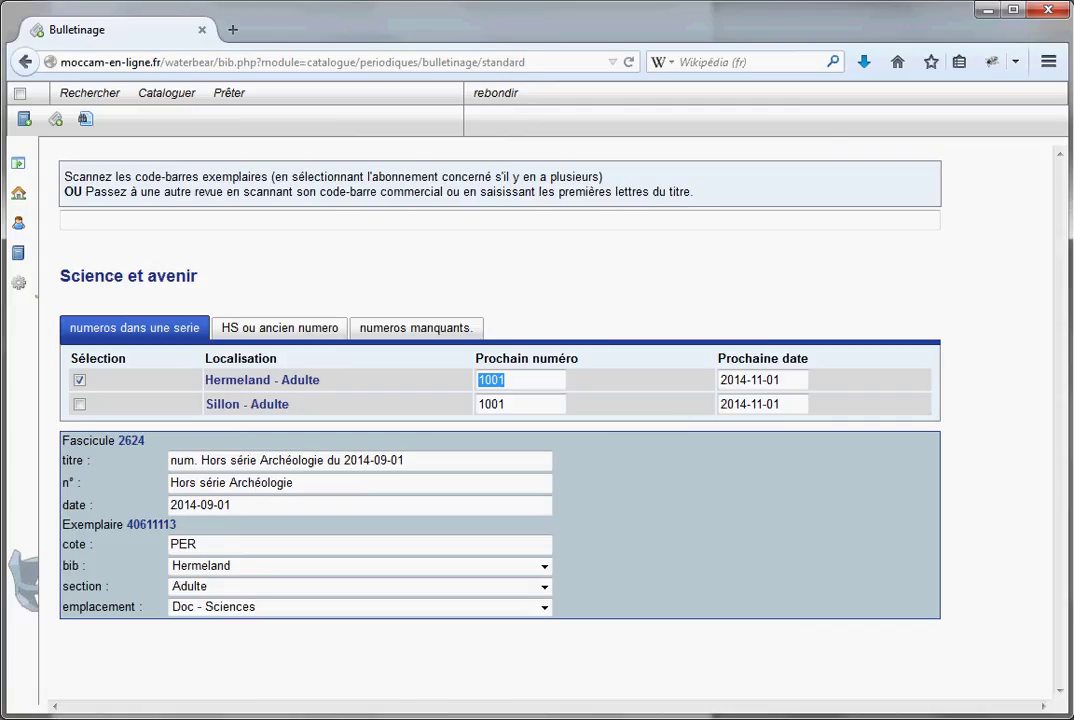
click(986, 12)
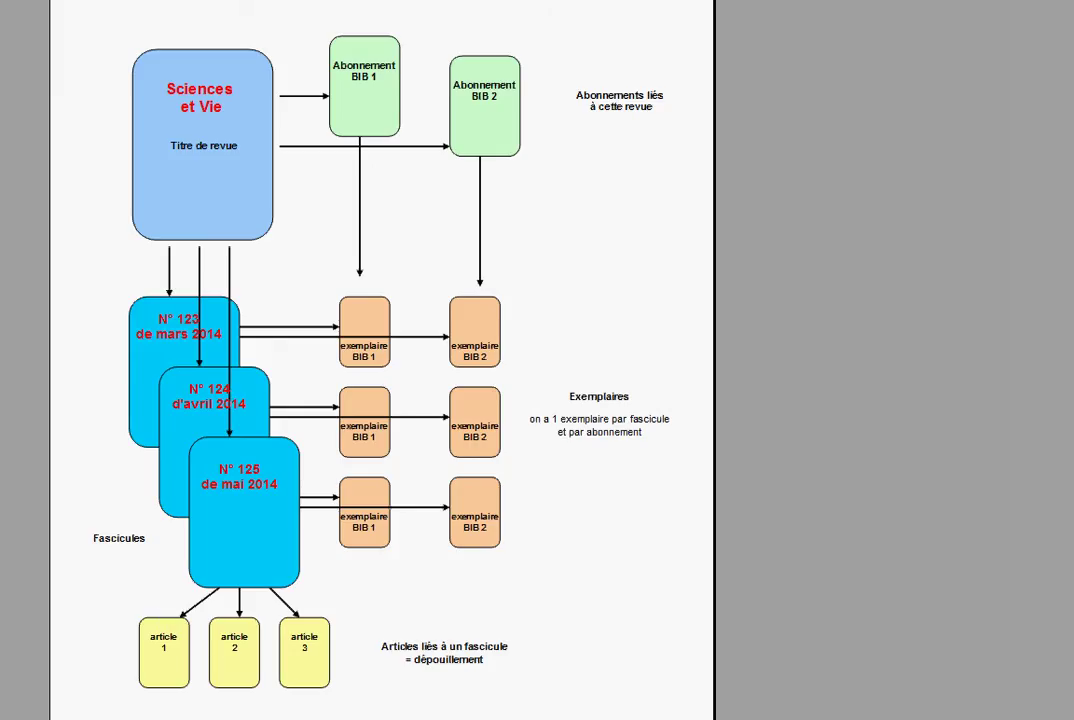
click(310, 705)
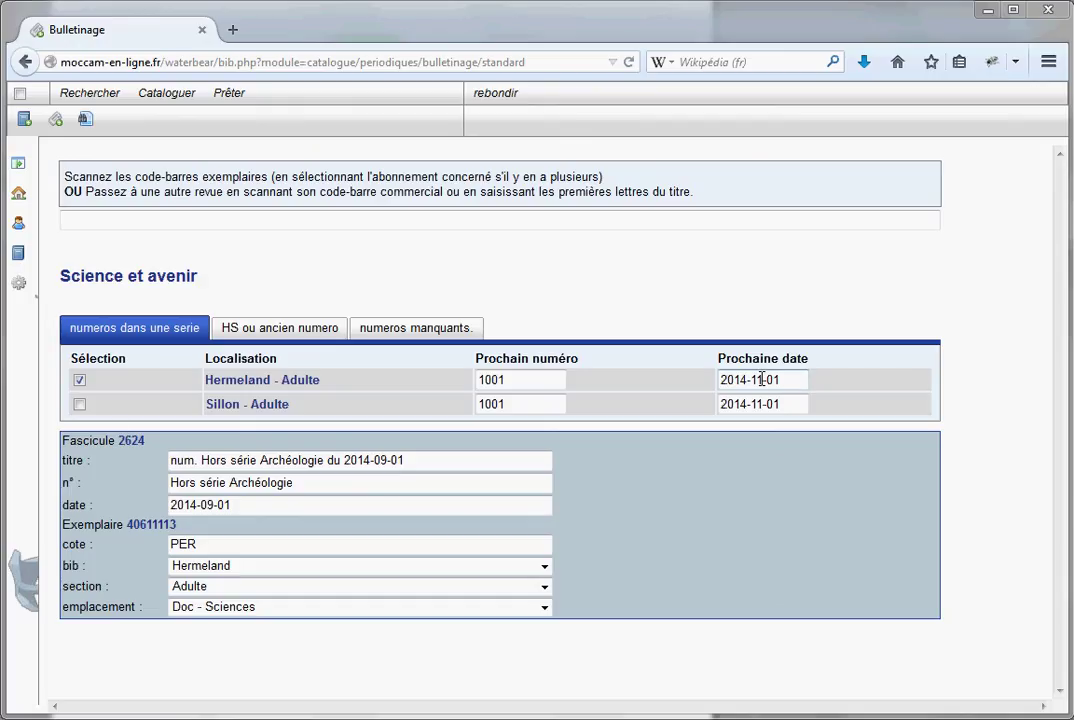
Step: Open the catalogue record of the "Hors série Archéologie" issue and add a "464 : Morceau" field to its Dépouillement section
click(130, 440)
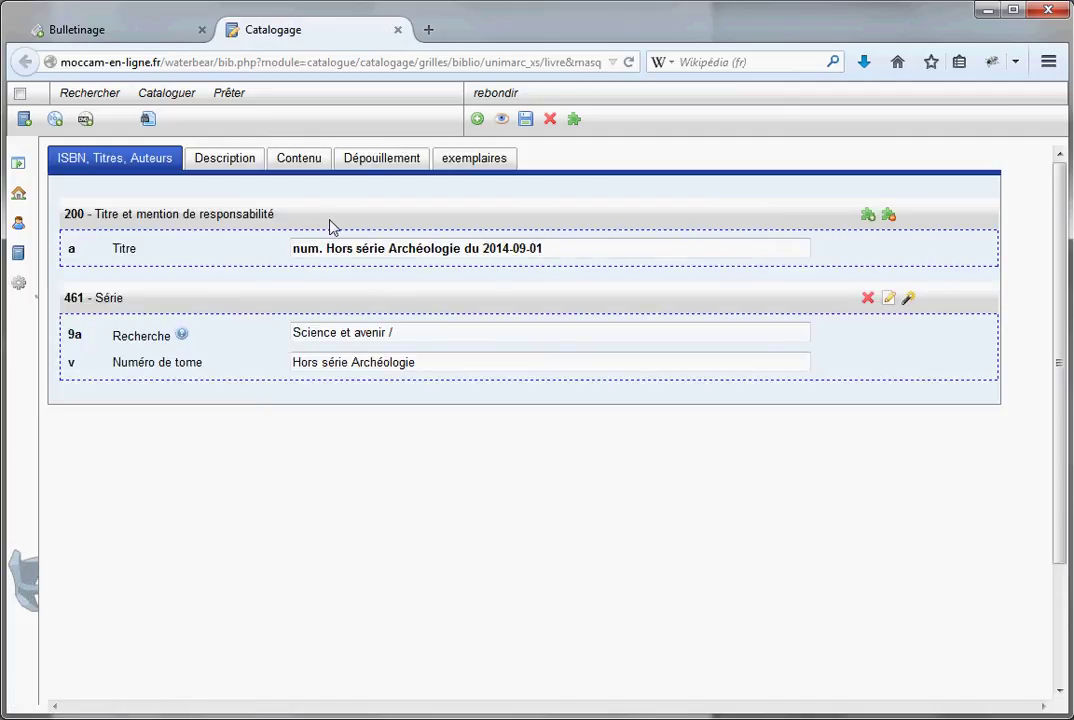
click(393, 159)
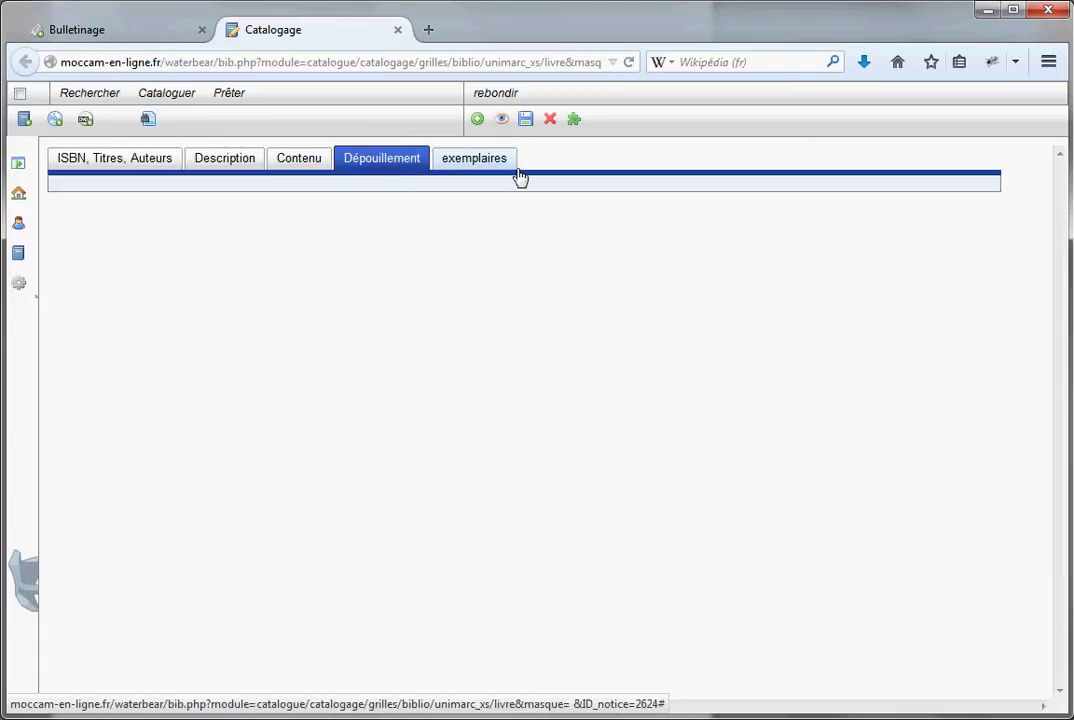
click(478, 120)
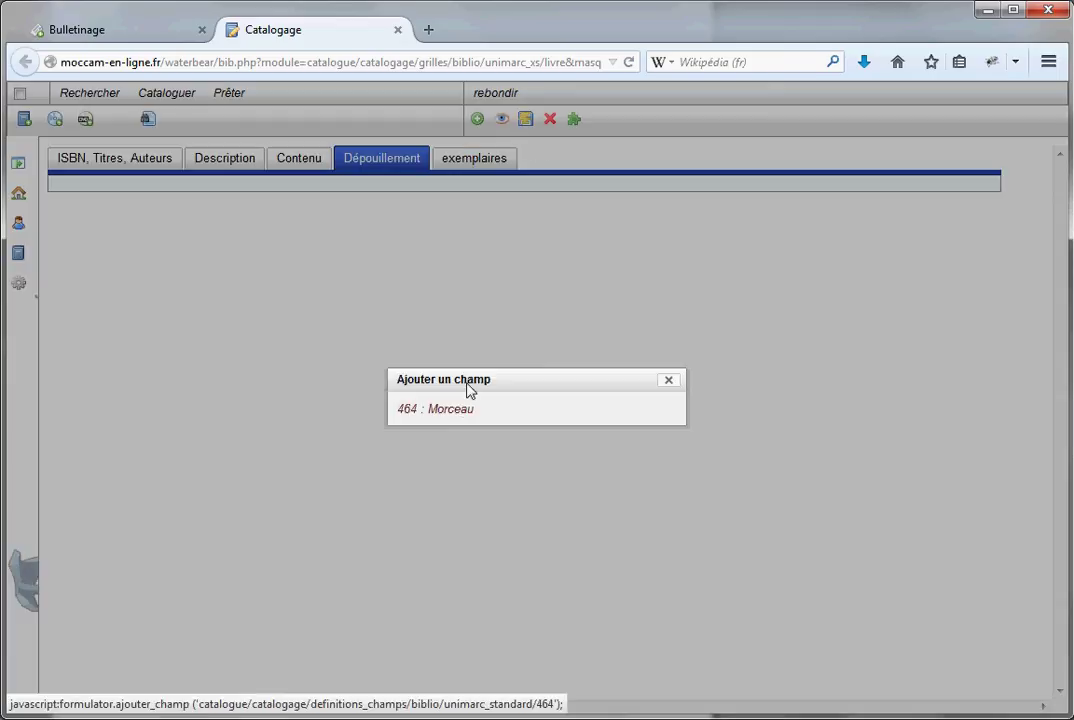
click(460, 412)
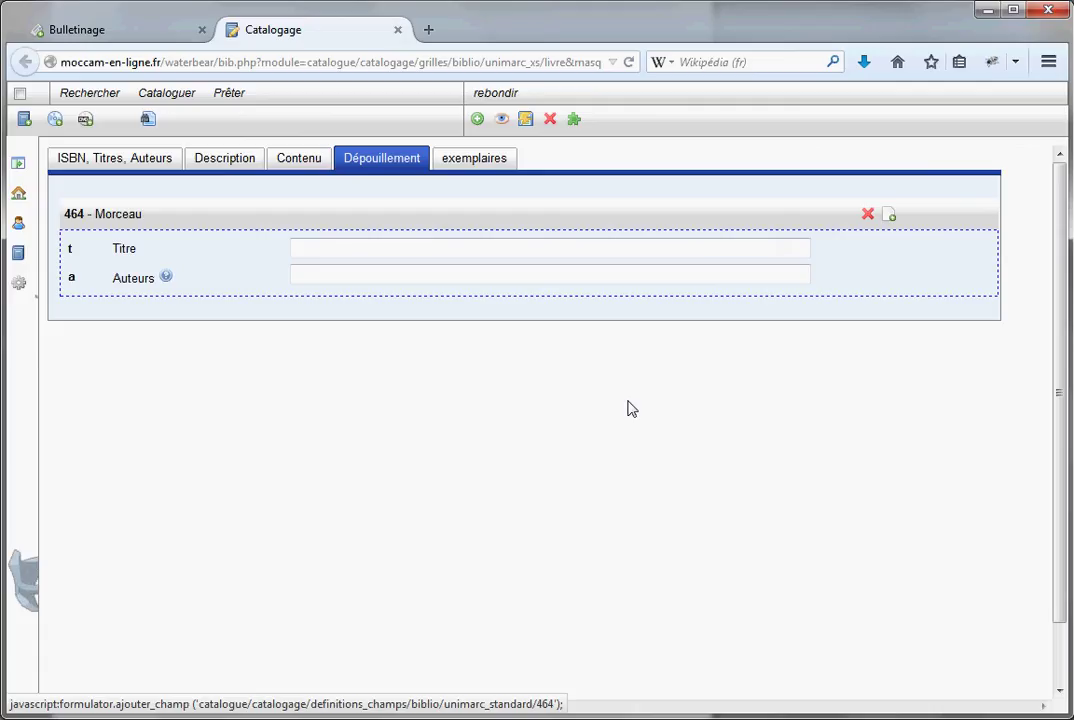
Step: Add a 611 field to the Contenu section of the "Hors série Archéologie" issue record
click(360, 250)
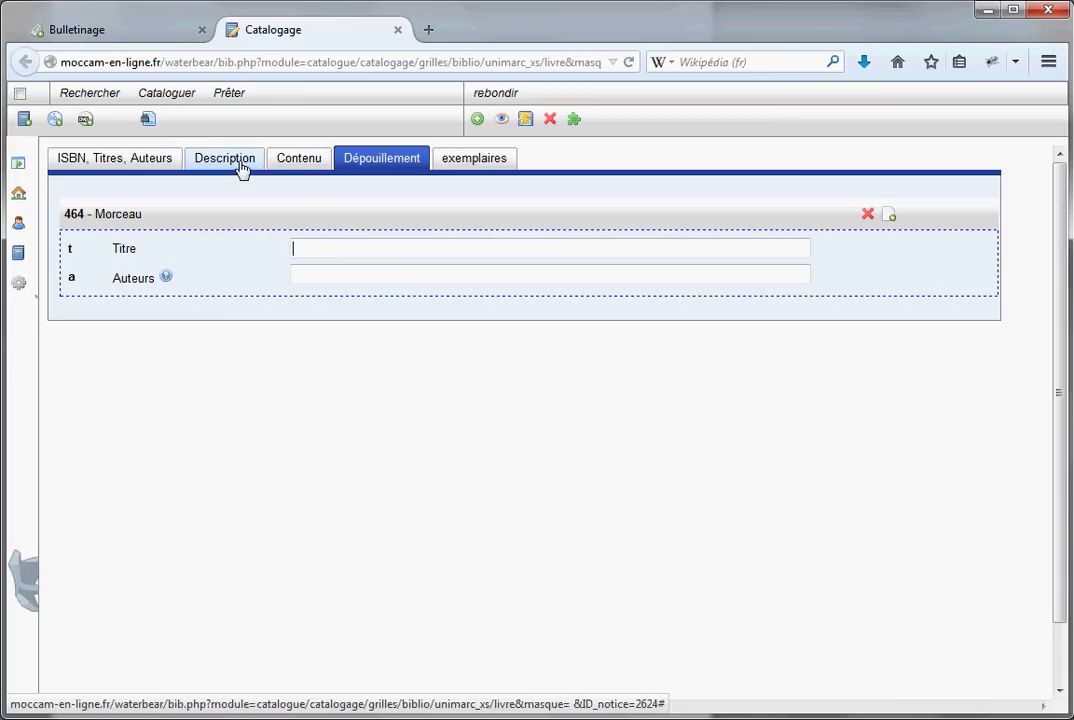
click(300, 160)
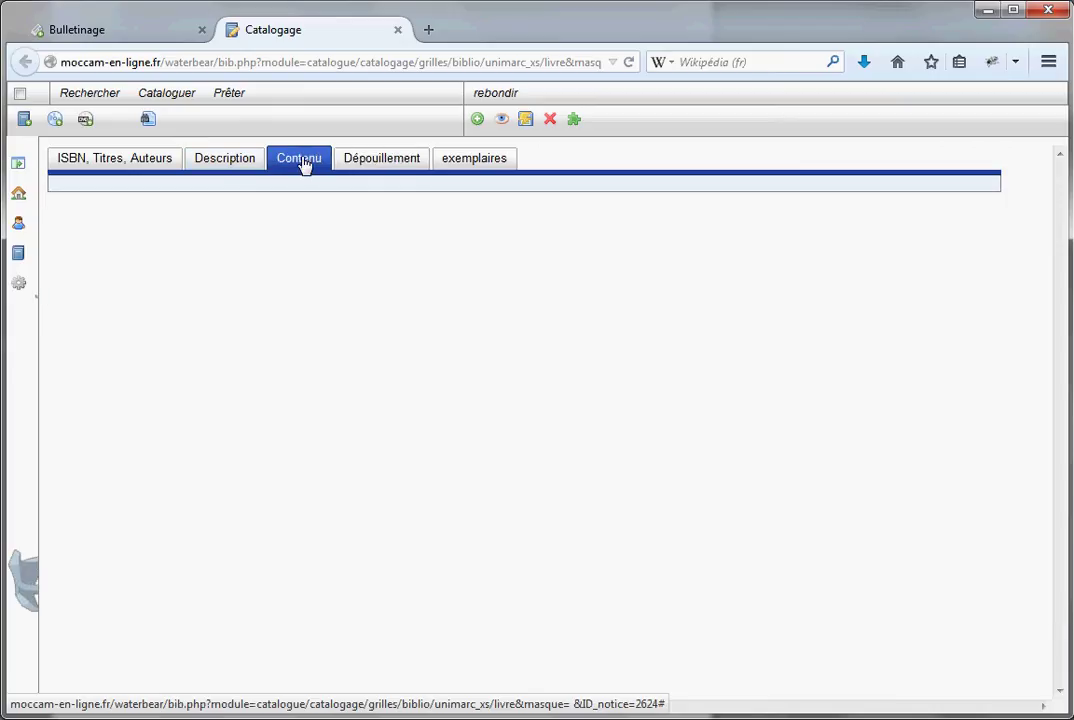
click(478, 119)
click(440, 413)
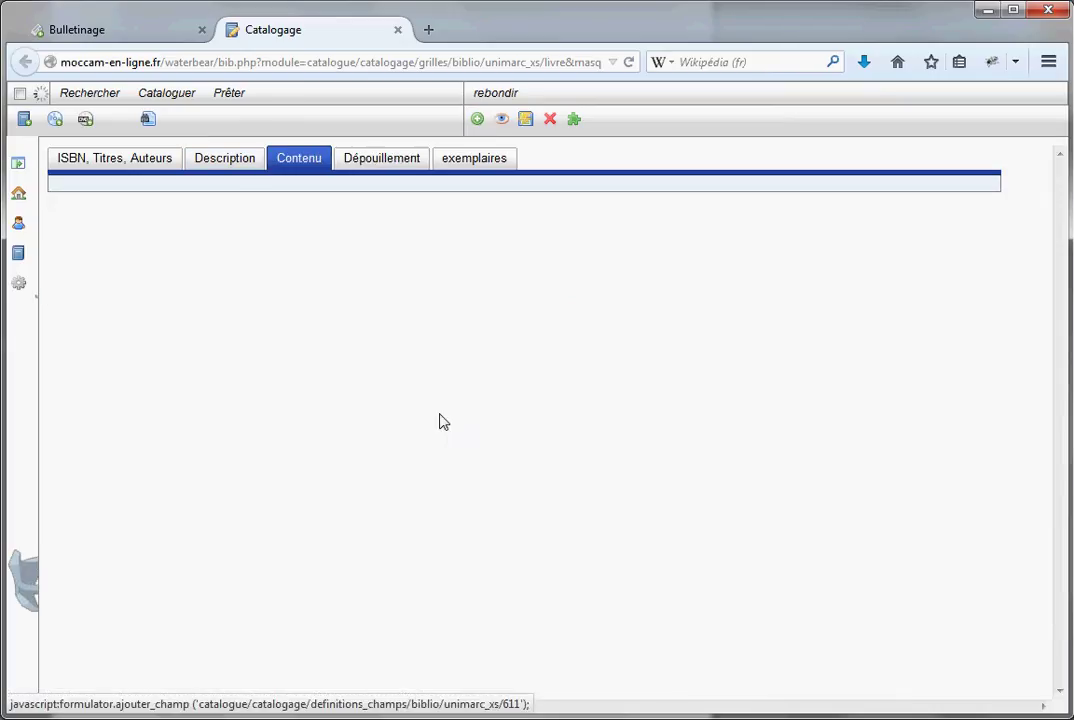
Step: Fill in the 464 Morceau field in Dépouillement with the title "Les indo-européens" and the author's name, and save the record
click(385, 160)
click(316, 243)
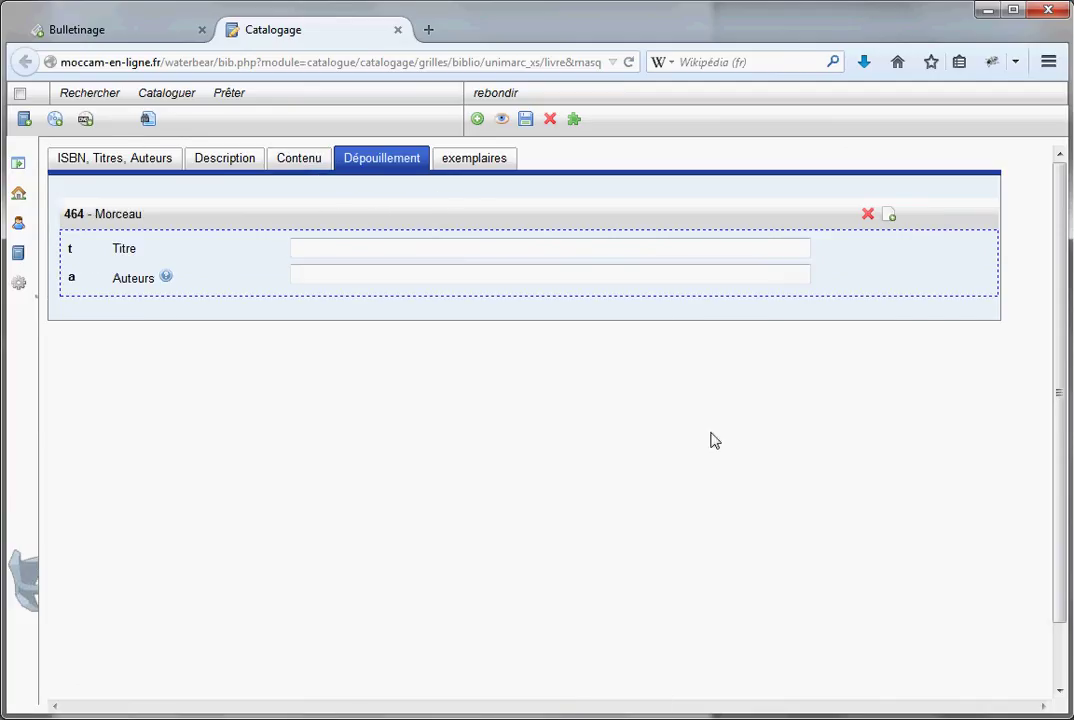
text(Les indo-européens)
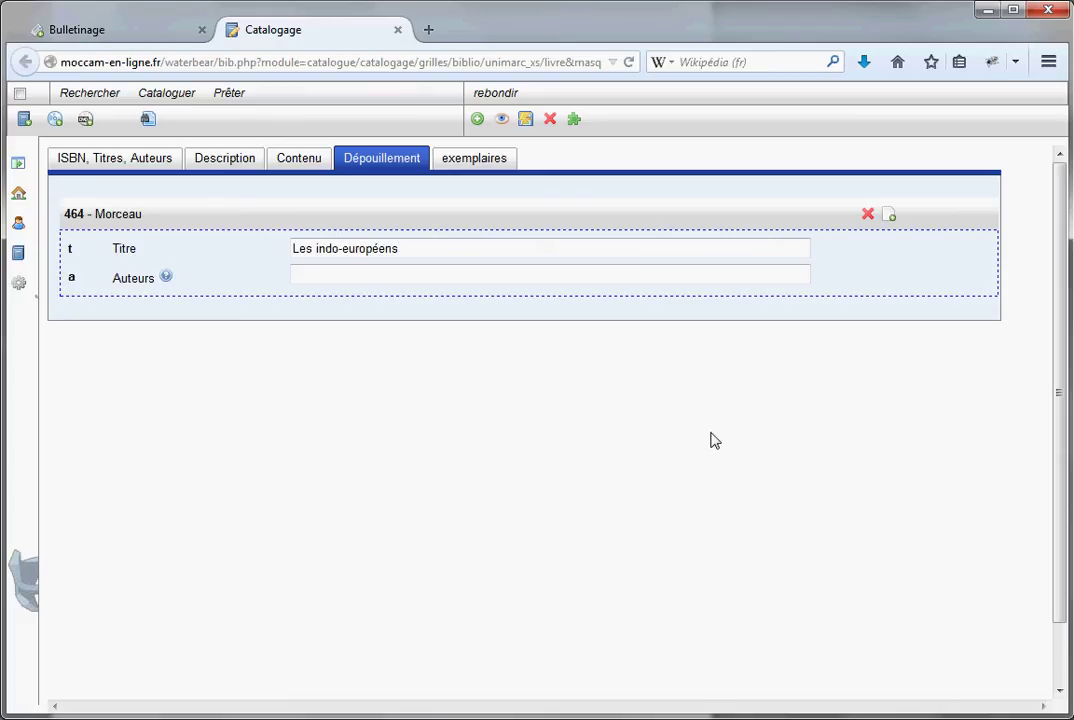
click(330, 281)
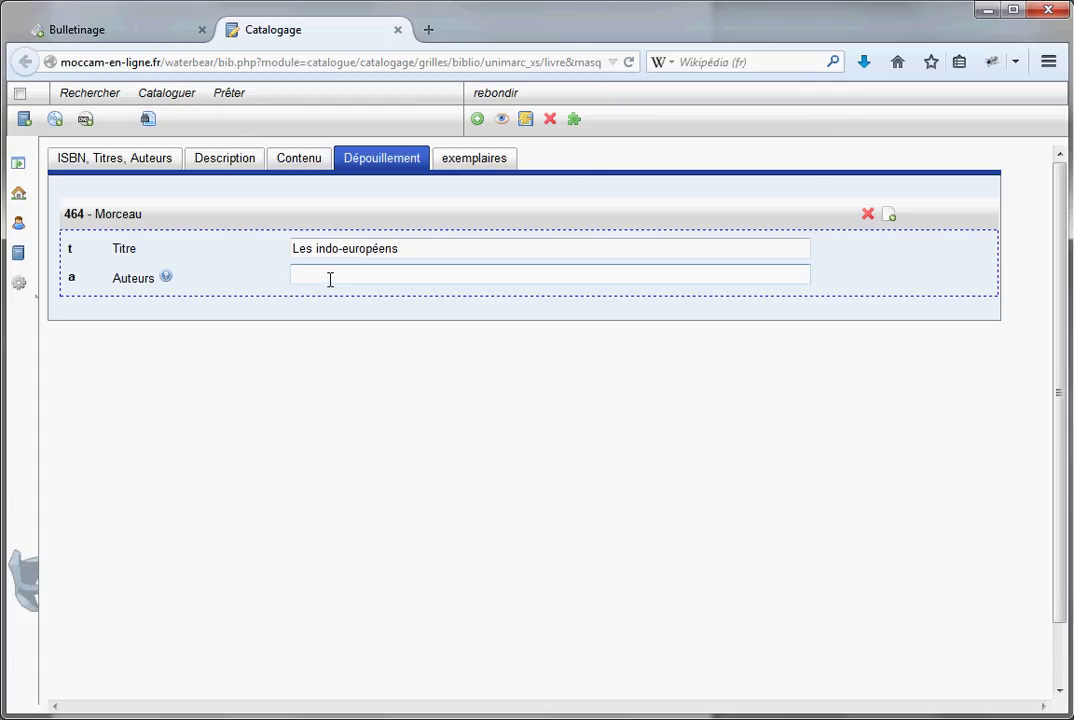
text(Toto, Tutu)
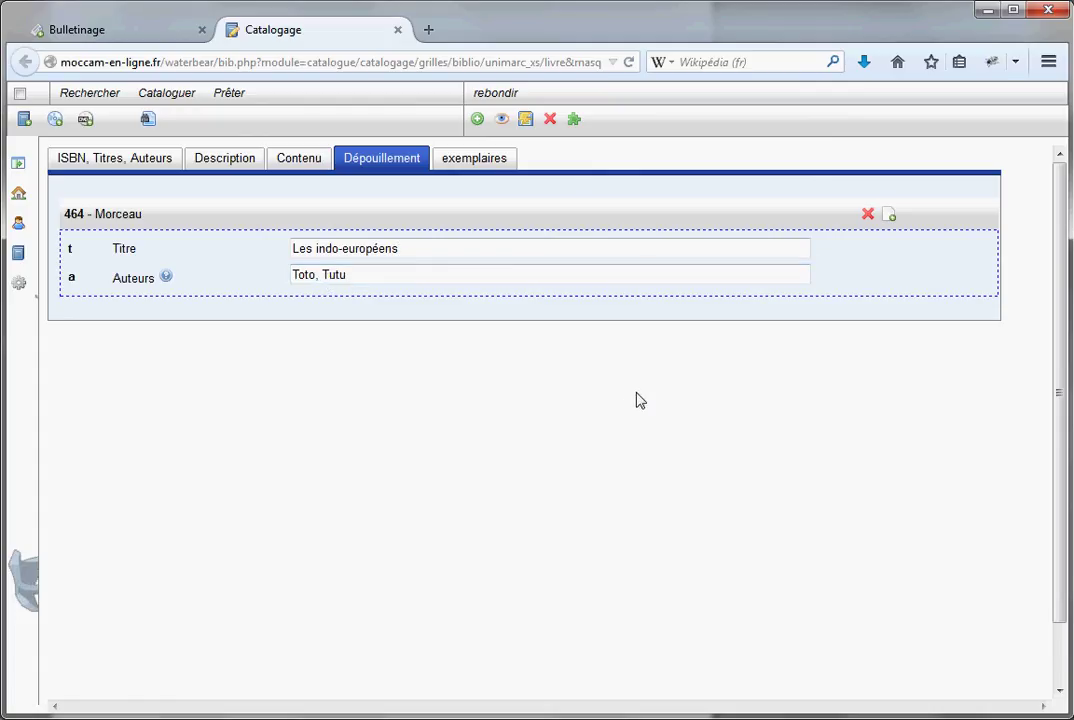
click(533, 124)
Step: Consult the periodical structure diagram for articles linked to an issue, and close the catalogue record to return to bulletinage
click(985, 10)
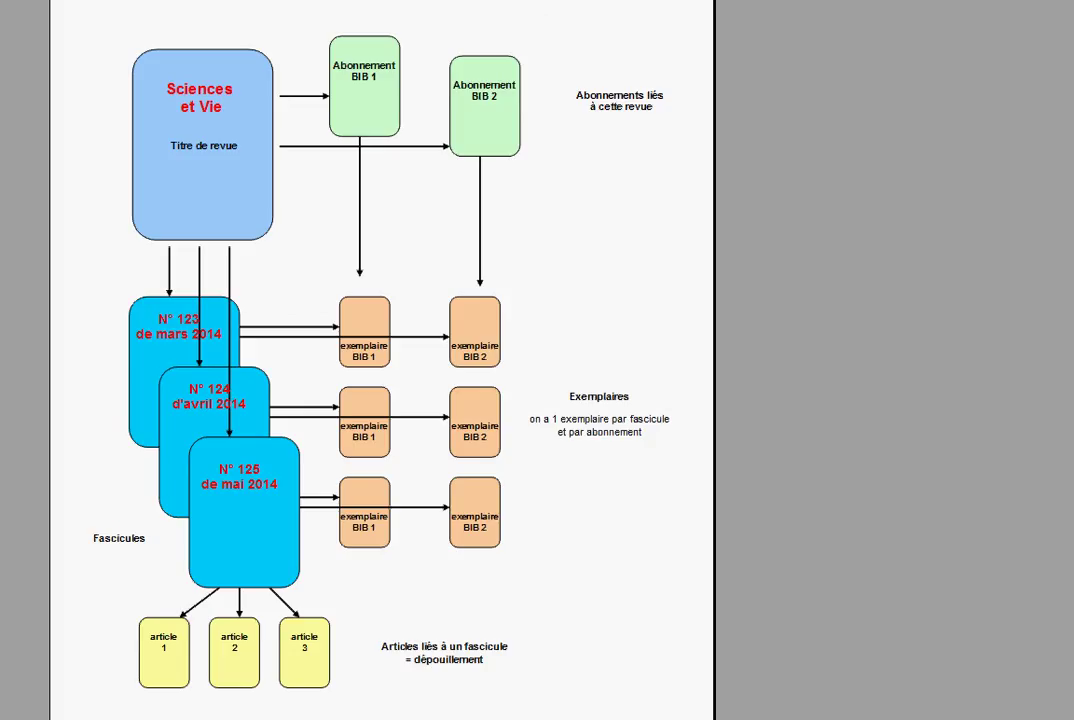
click(420, 692)
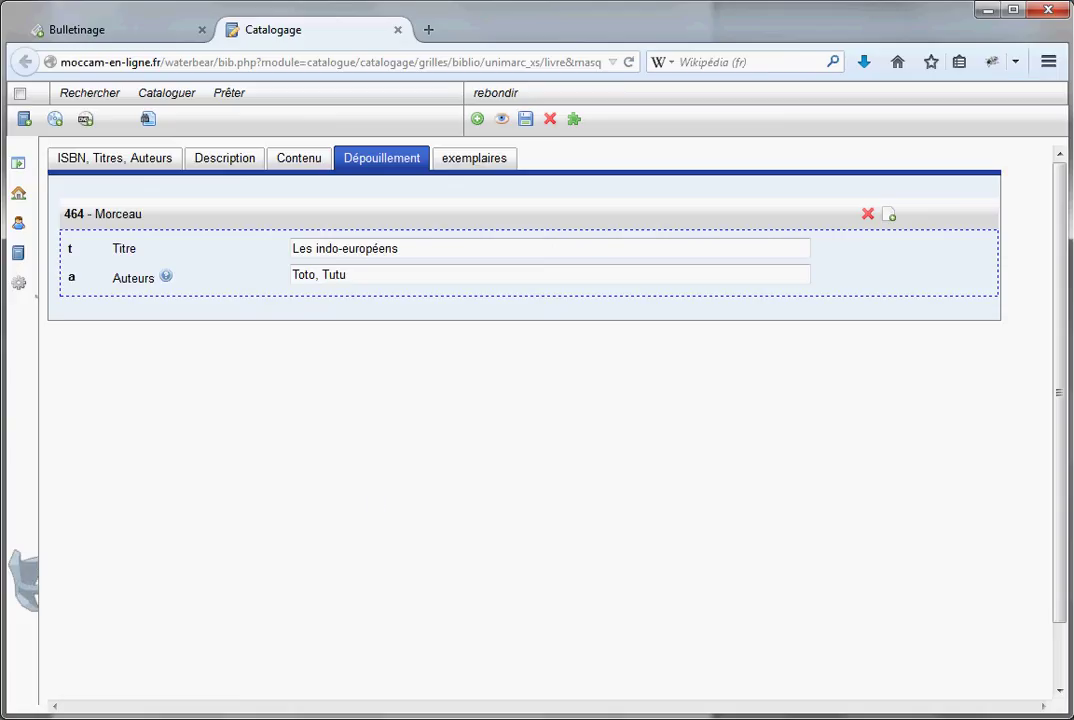
key(ctrl+w)
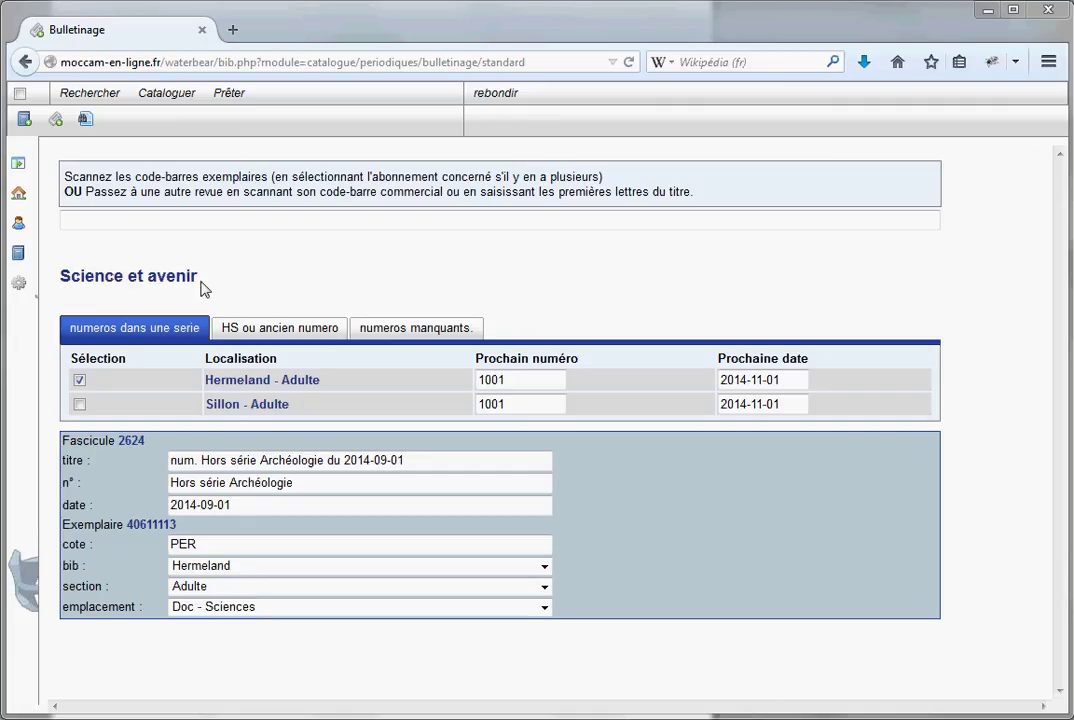
Step: Display all issues of "Science et avenir" and review the search criteria available for the issue list
click(495, 102)
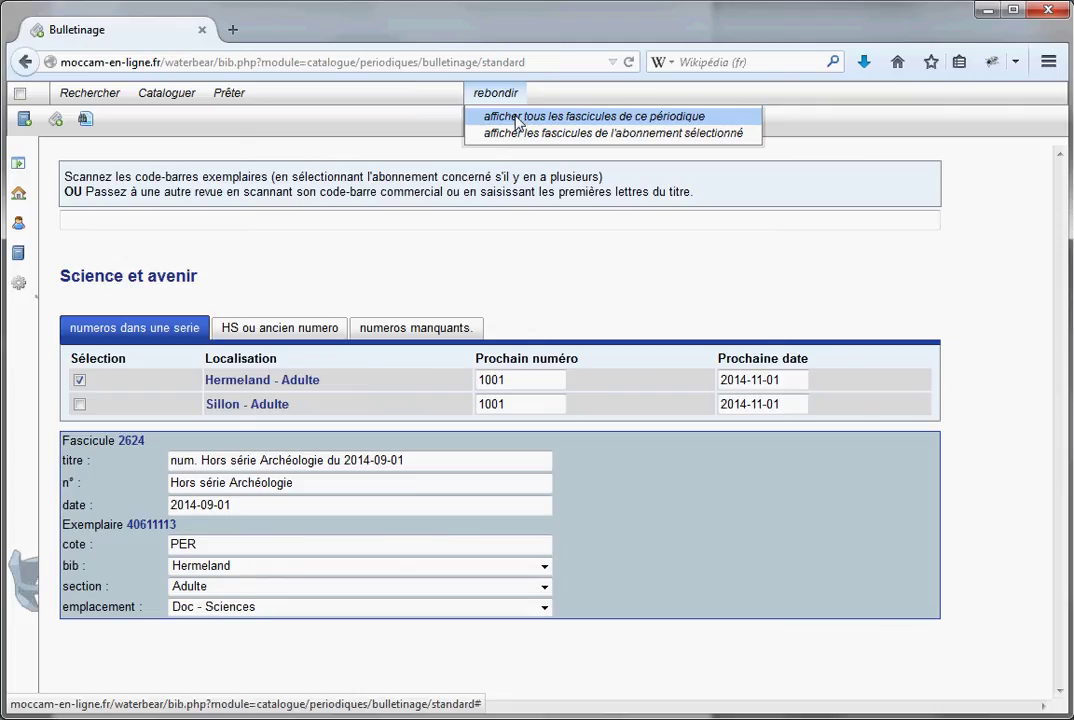
click(518, 118)
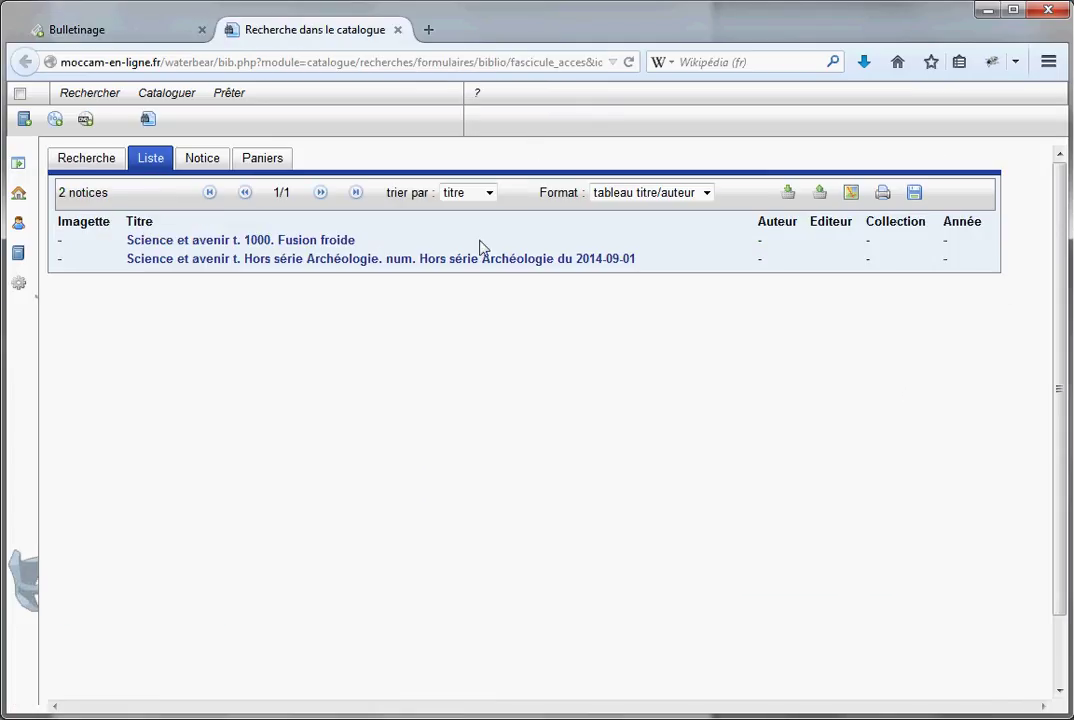
click(88, 160)
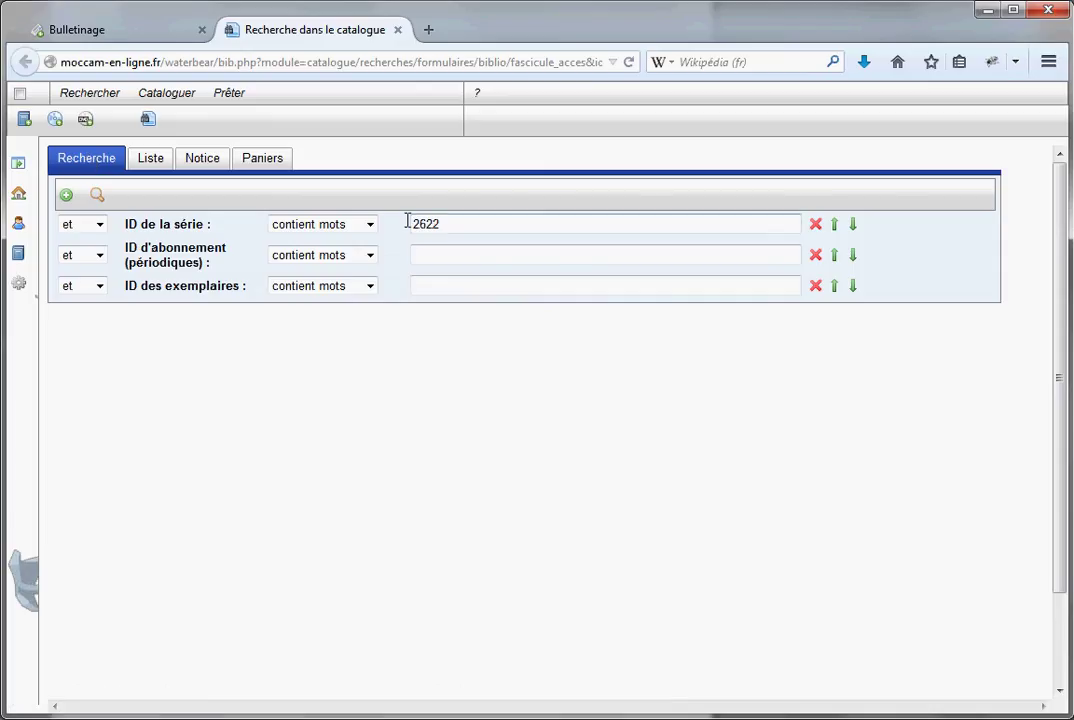
click(66, 195)
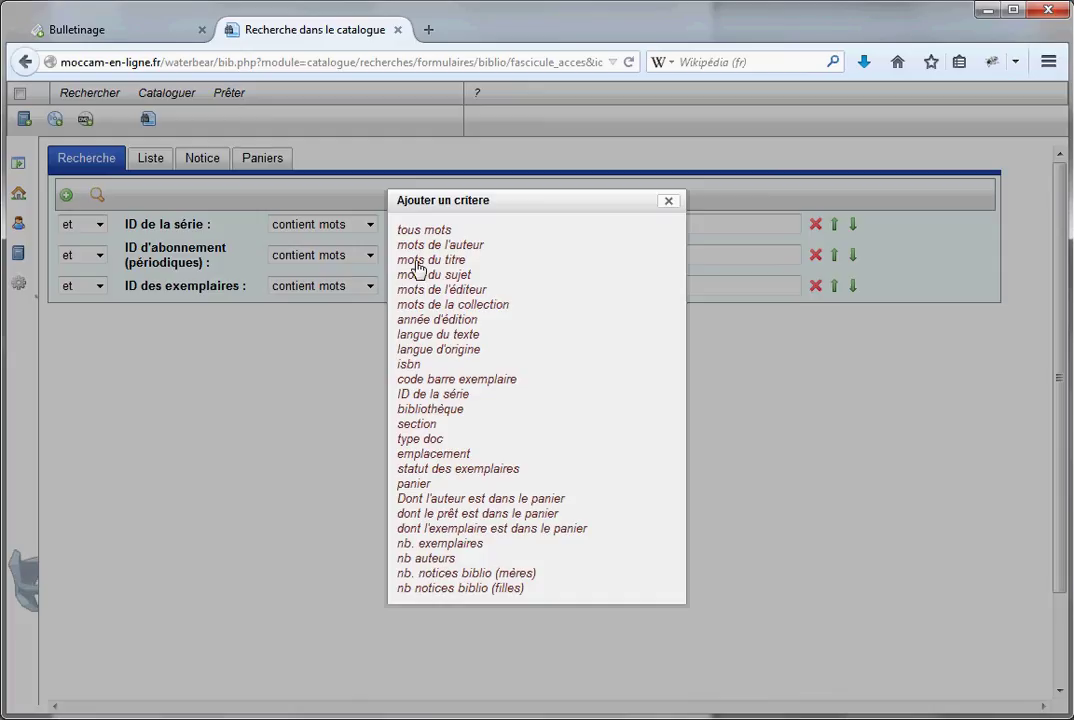
click(669, 201)
click(150, 161)
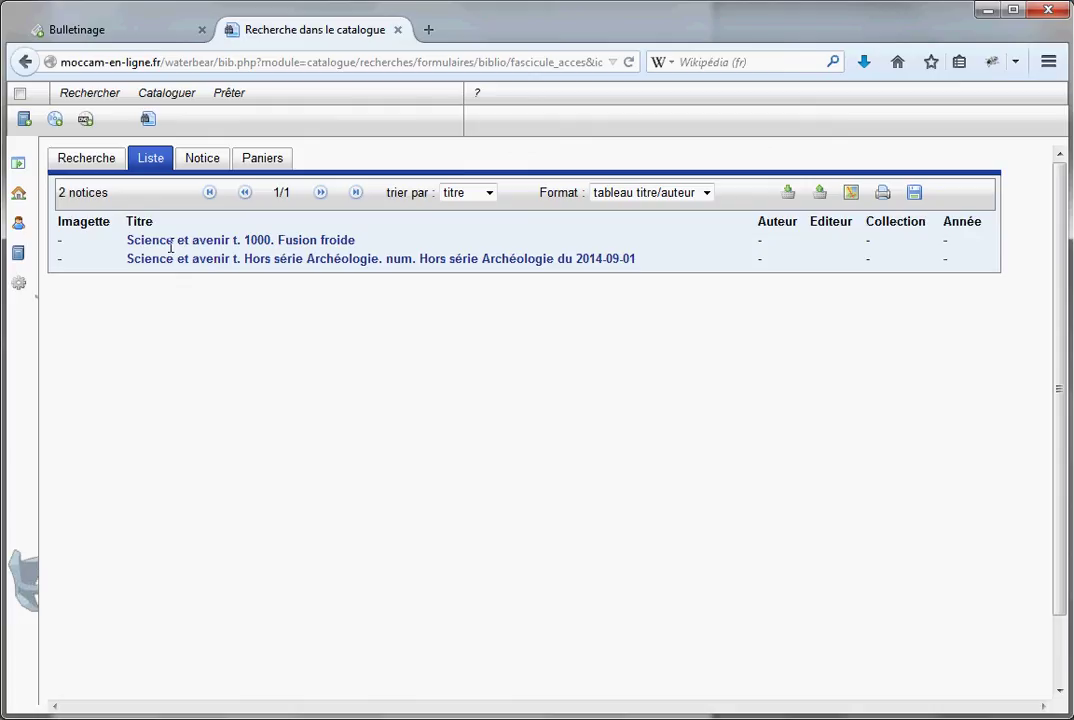
Step: Examine the records of issue 1000 "Fusion froide" and the "Hors série Archéologie" issue, and close the catalogue search
click(234, 246)
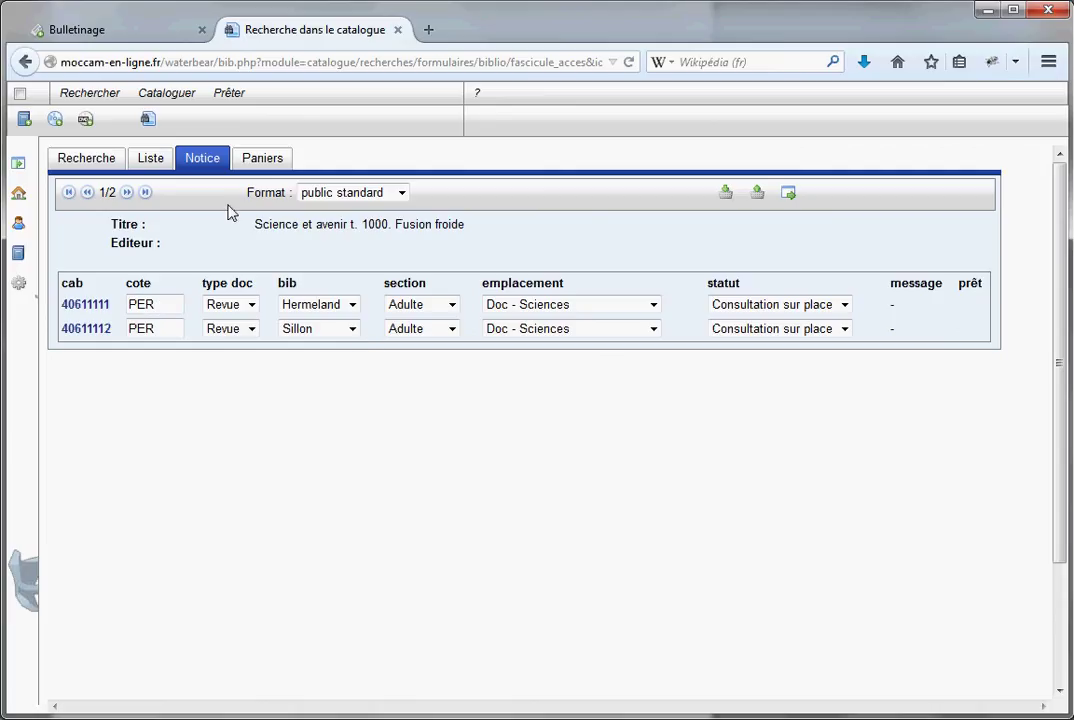
click(151, 161)
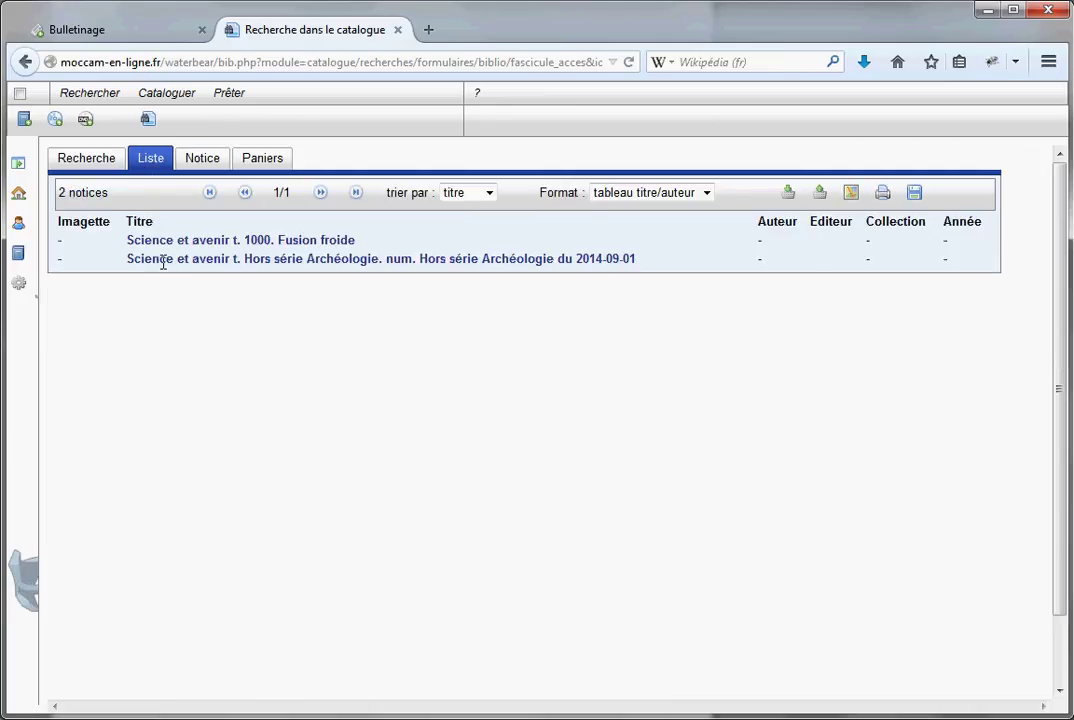
click(164, 264)
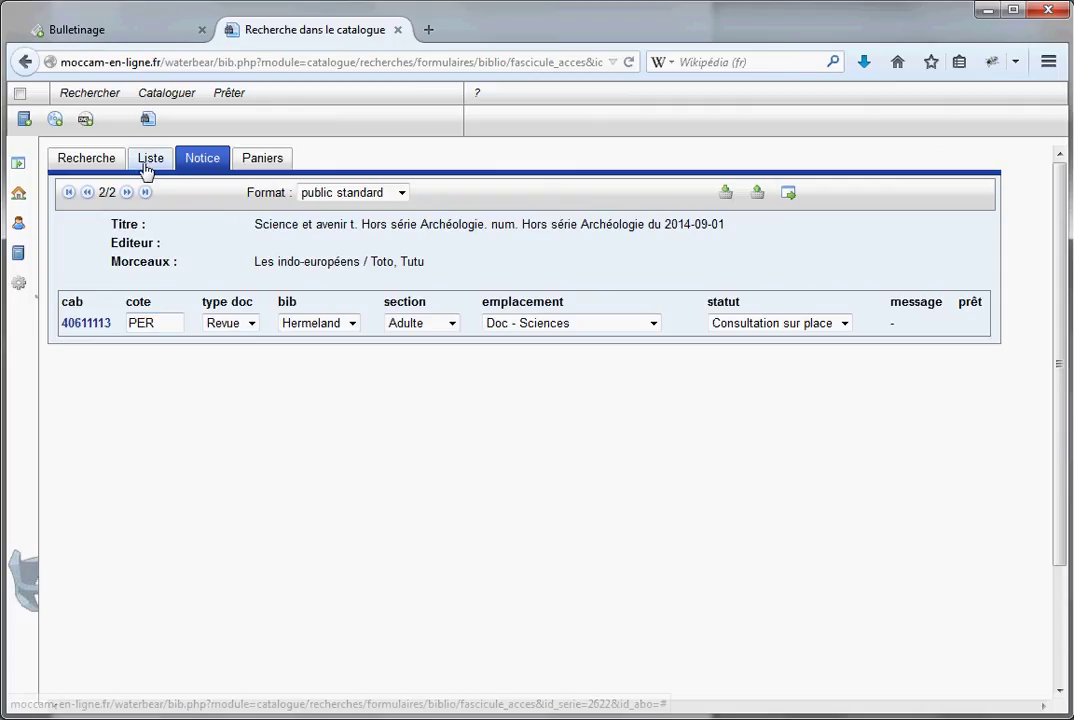
click(397, 30)
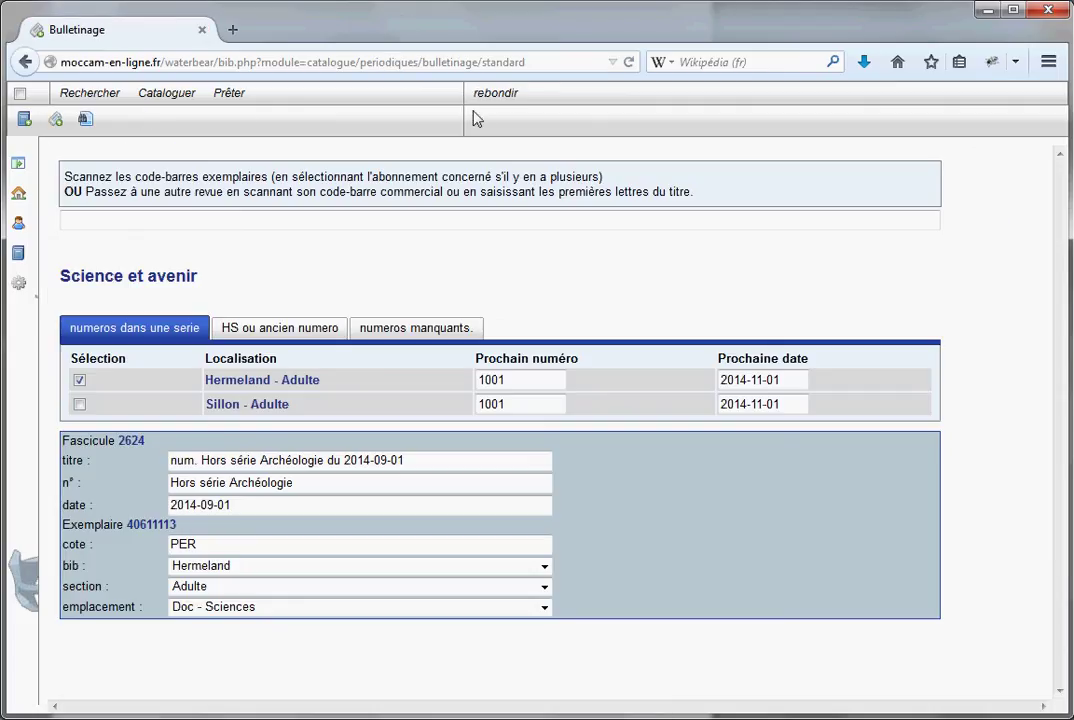
Step: Select the "Sillon - Adulte" subscription and display only the issues belonging to it
click(79, 404)
click(80, 403)
click(80, 404)
click(492, 99)
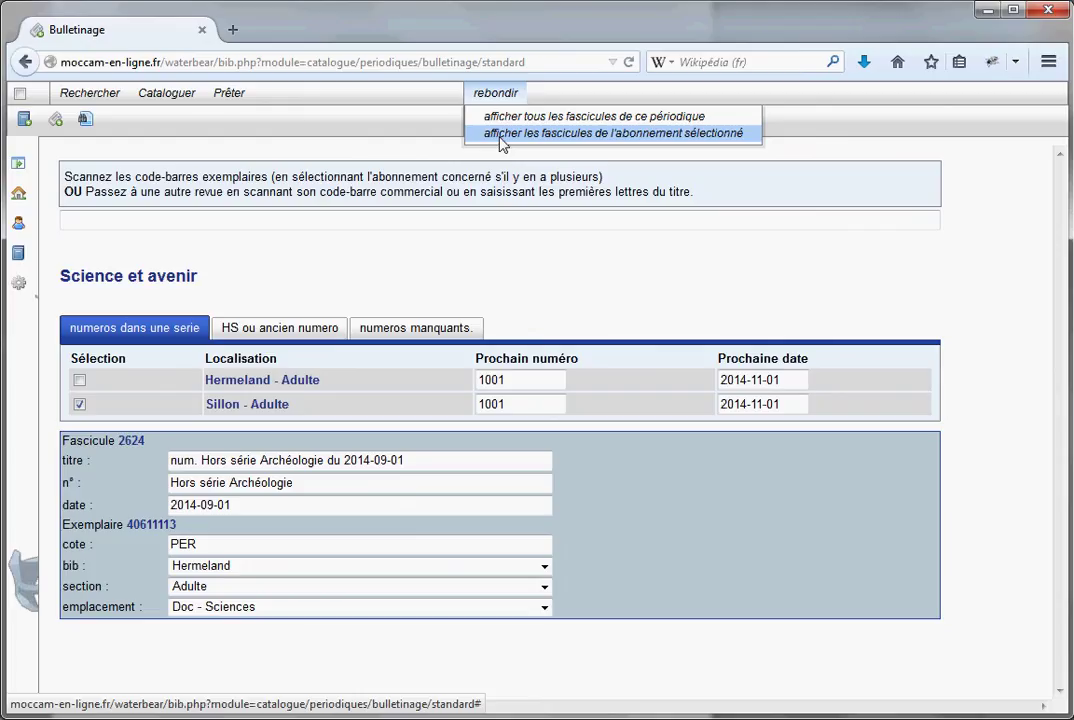
click(502, 143)
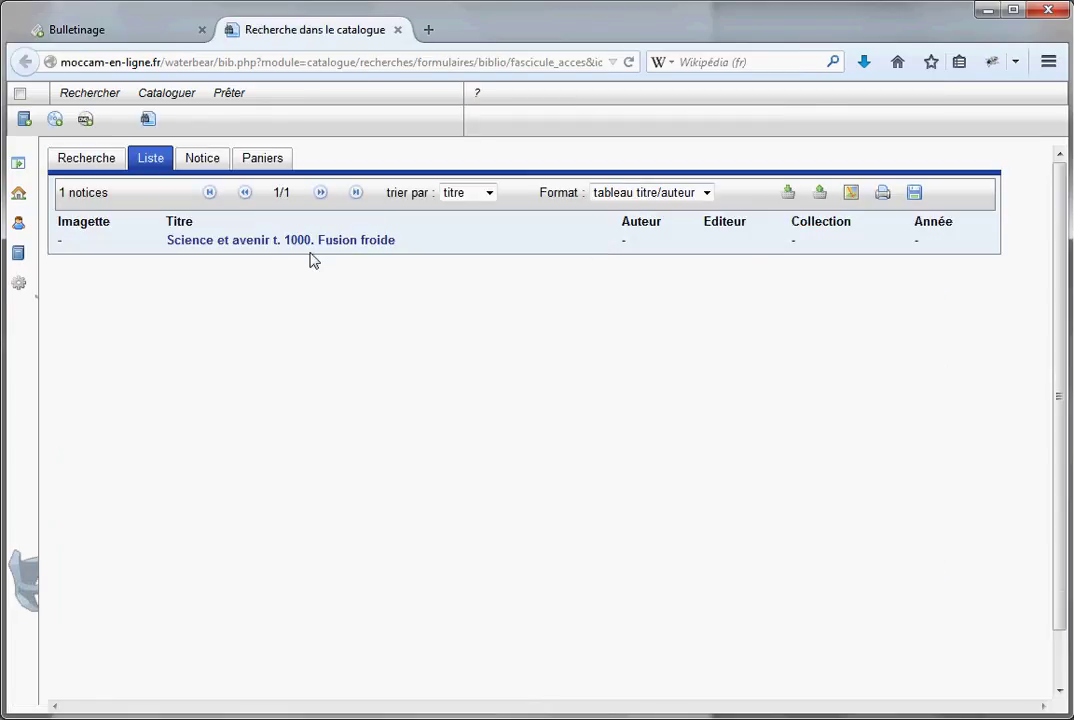